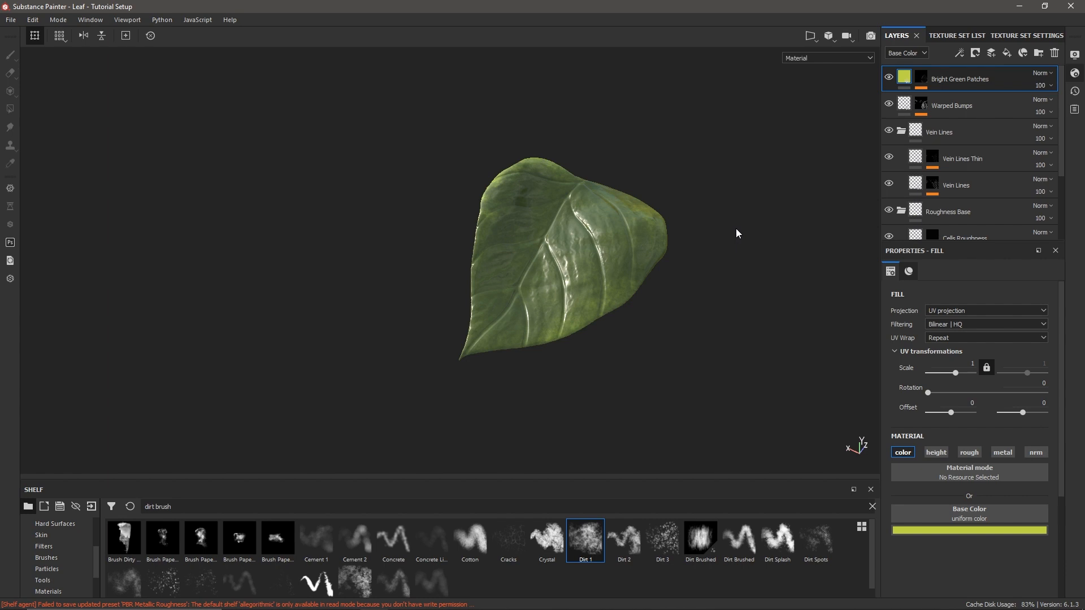
- Activate subsurface scattering in the viewport's display settings
left_click_drag(735, 233, 603, 276, "alt")
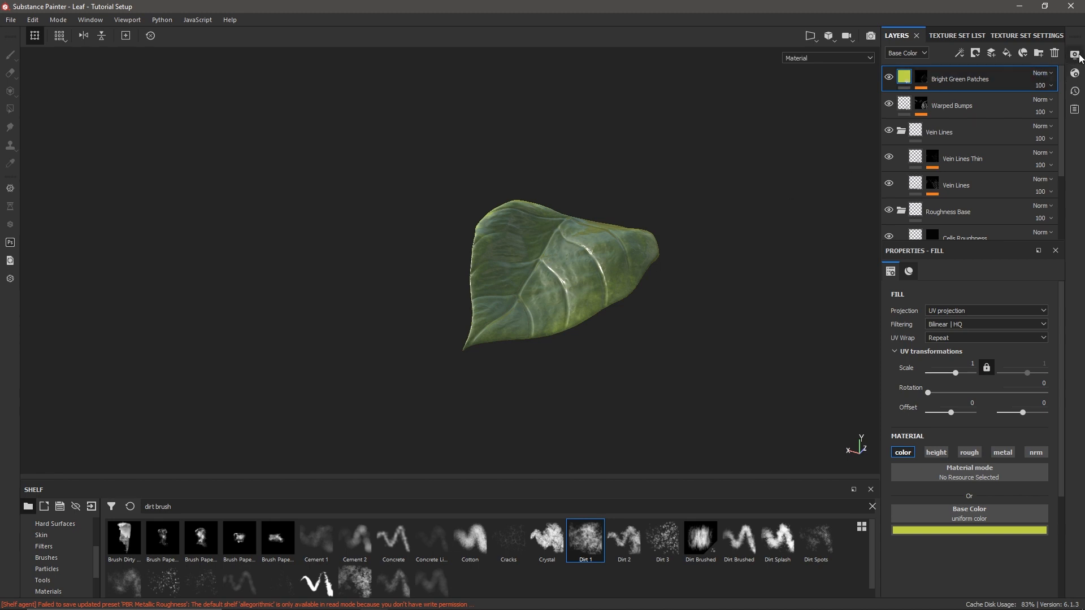
left_click(1075, 55)
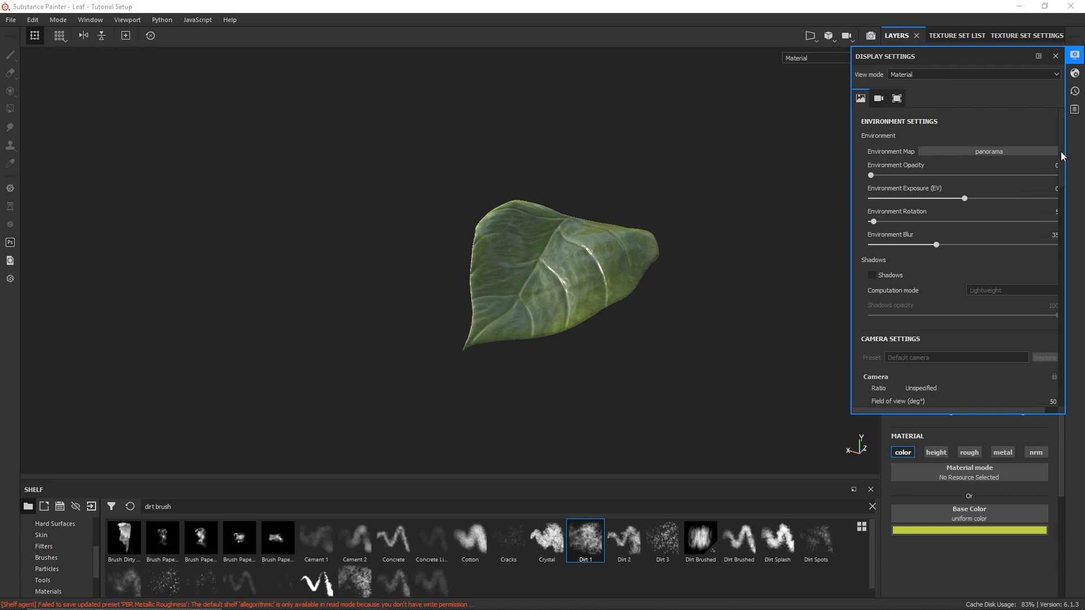
scroll(1040, 276, "down", 10)
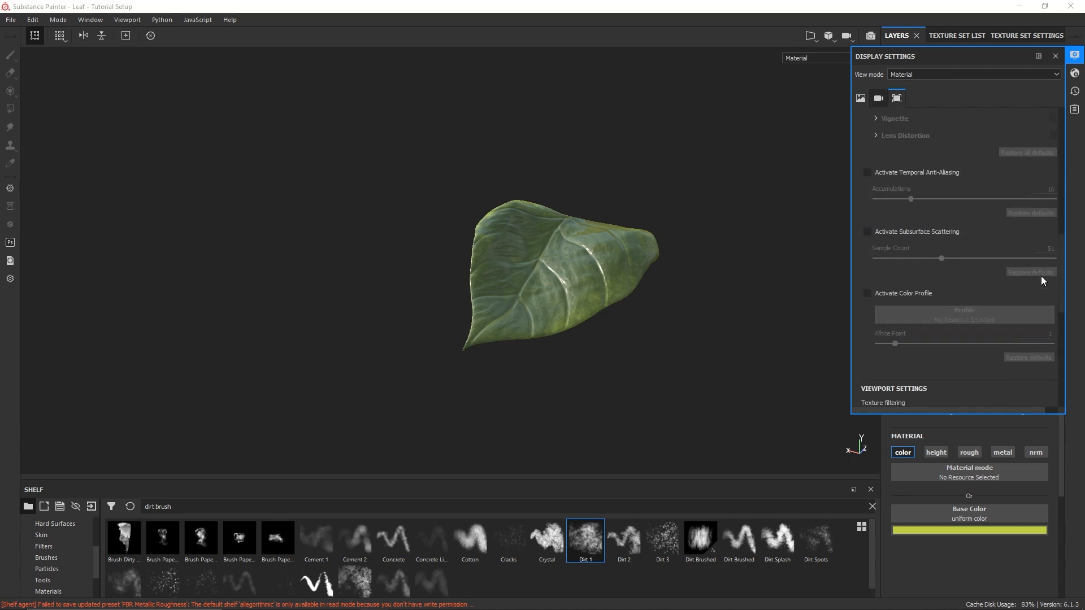
left_click(867, 233)
- Change the shader's subsurface scattering color to a muted light green, about R 0.377, G 0.639, B 0.360
left_click(1075, 75)
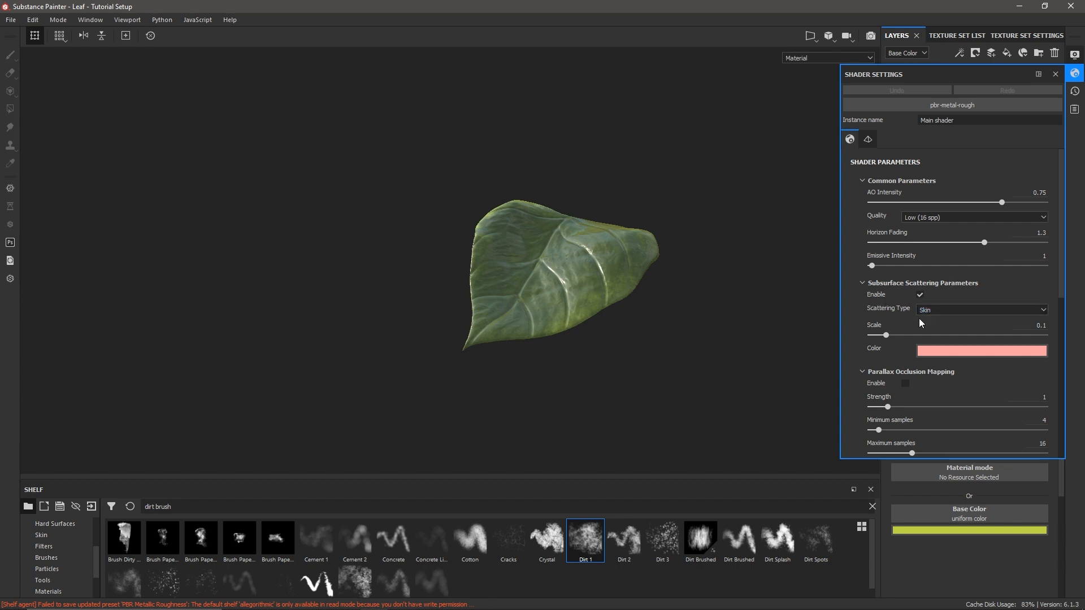
left_click(938, 351)
left_click(1026, 435)
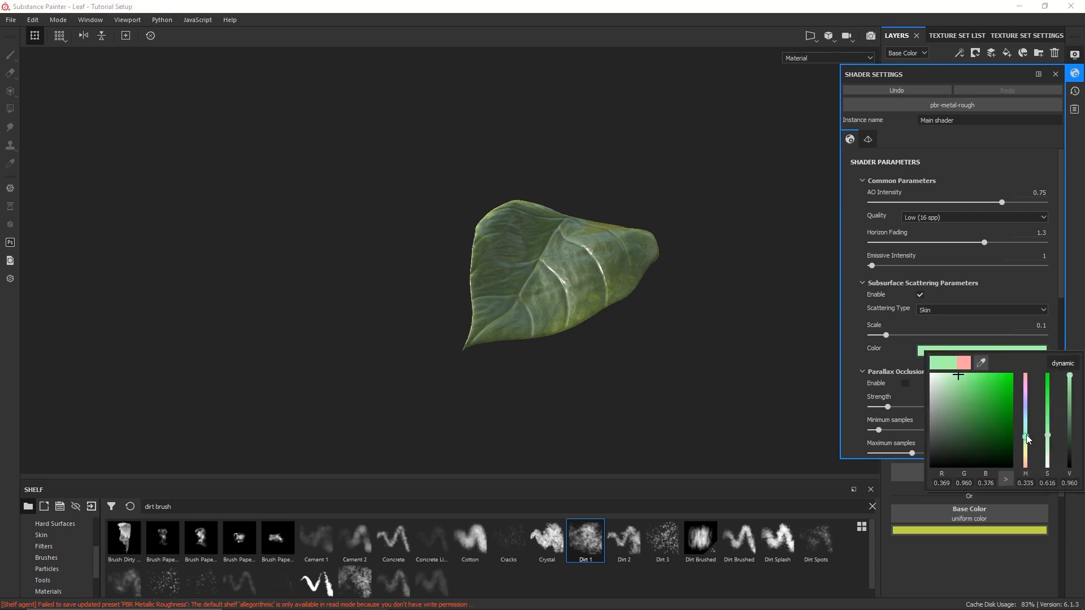
left_click(969, 418)
left_click_drag(968, 419, 948, 390)
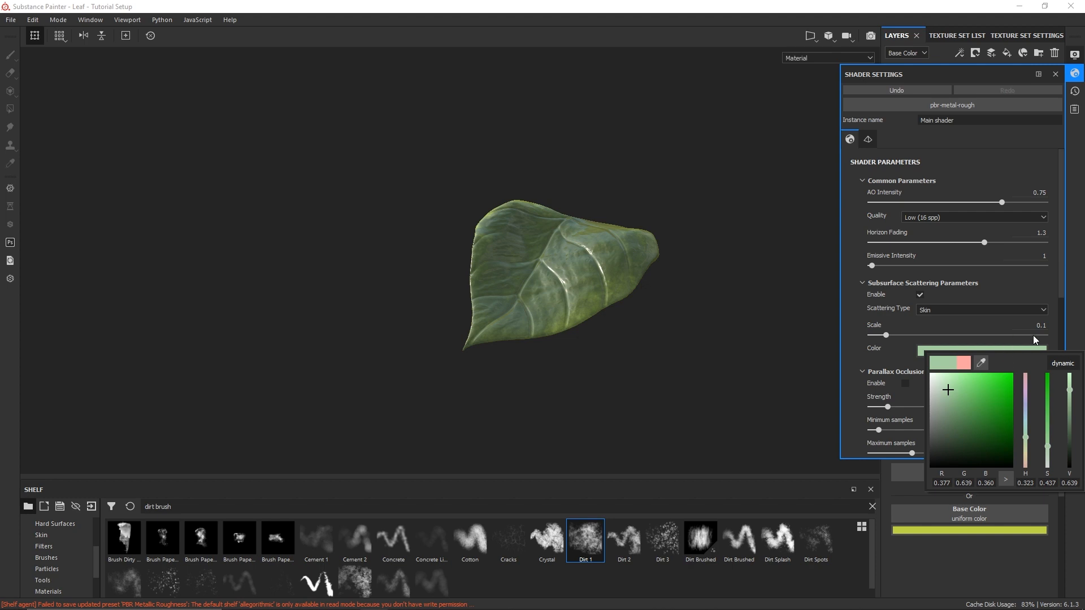
left_click(891, 335)
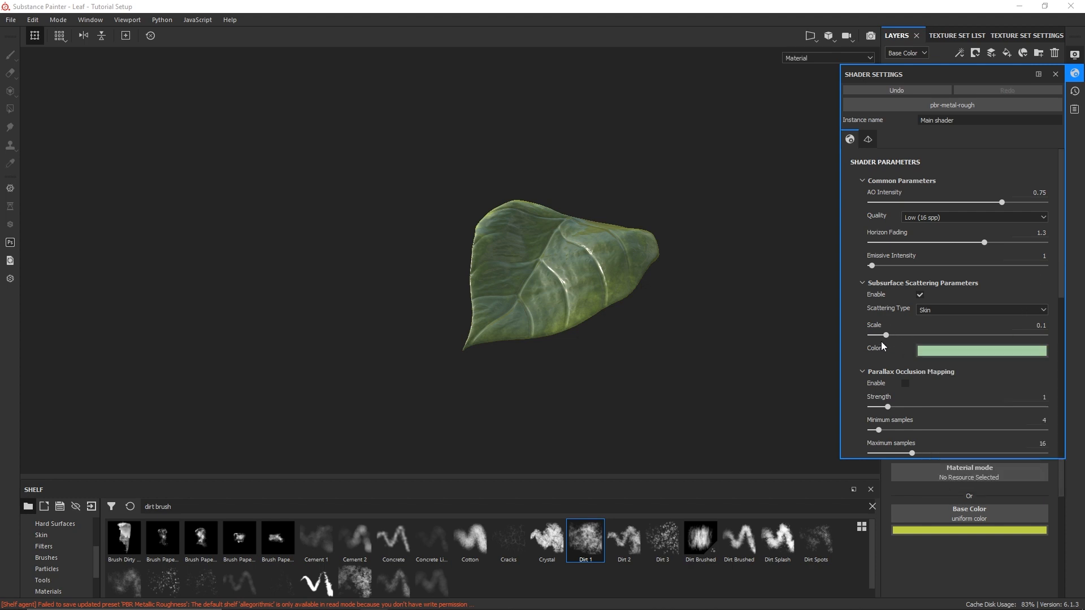
- Add a Scattering channel to the default texture set
left_click(950, 35)
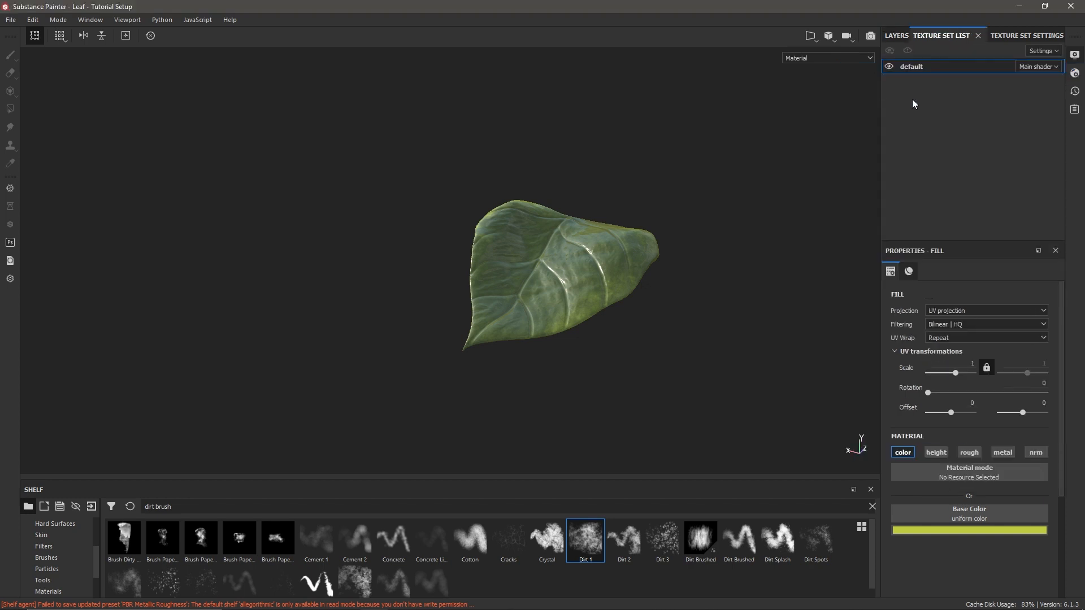
left_click(1004, 37)
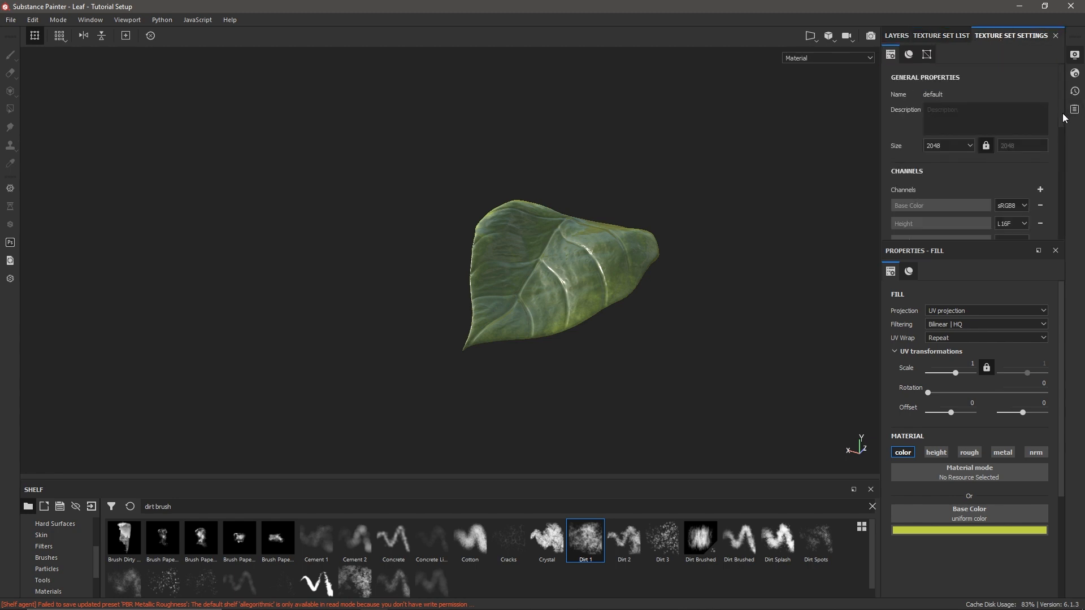
left_click_drag(1062, 116, 1063, 144)
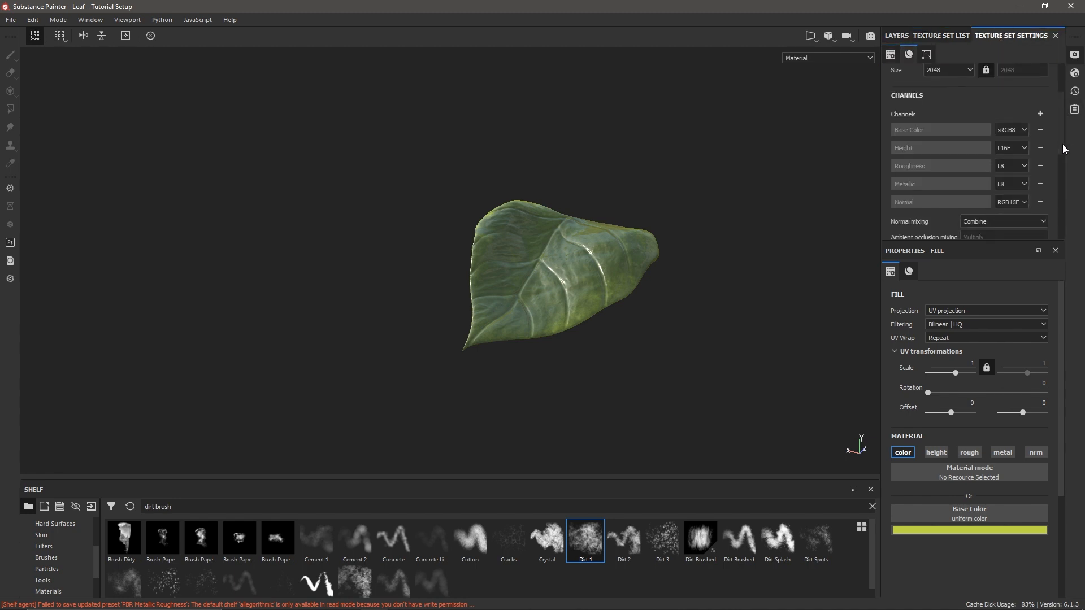
left_click(1040, 110)
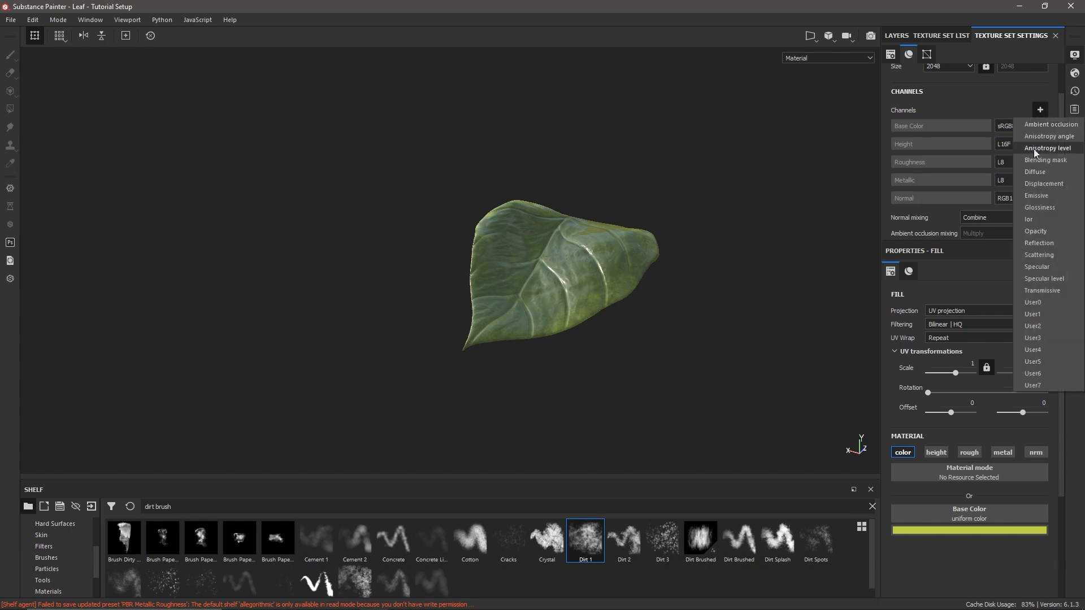
left_click(1023, 255)
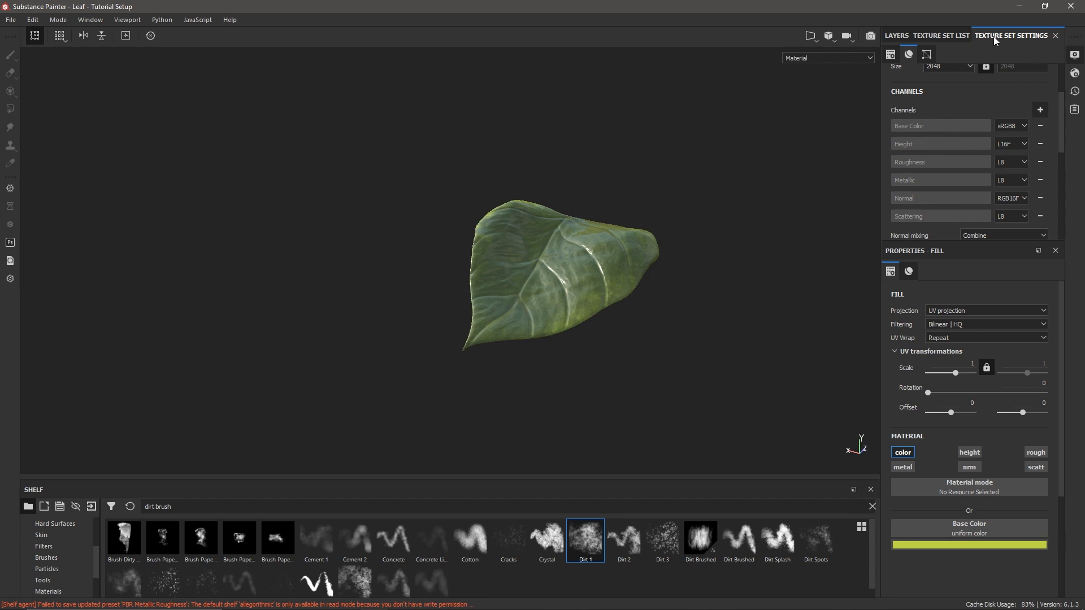
- Bake the default texture set's mesh maps at 2048, including the thickness map and leaving out ID
scroll(1058, 143, "down", 3)
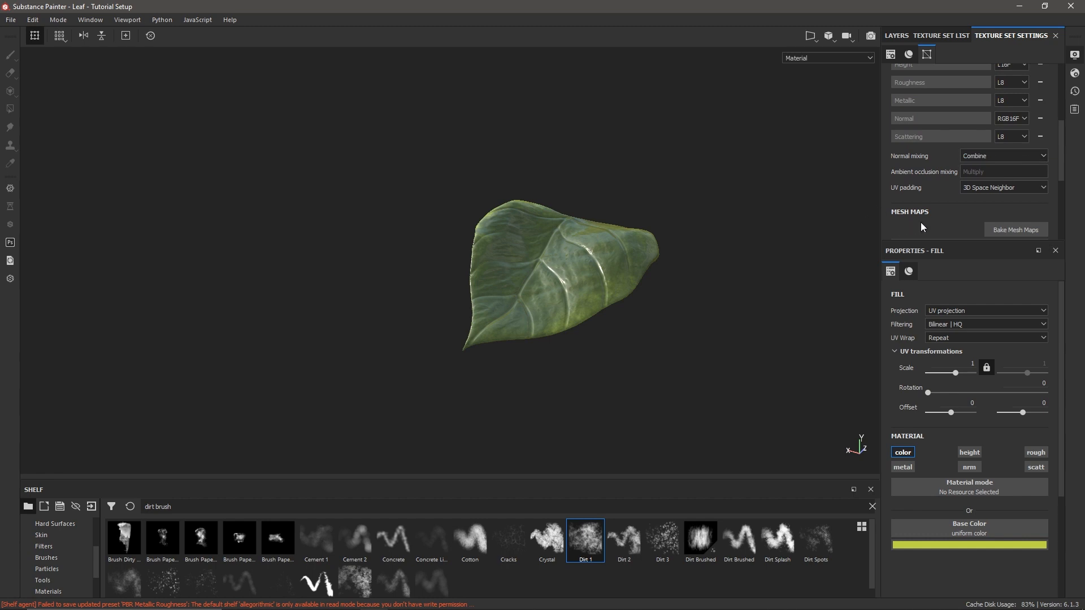
left_click(1013, 233)
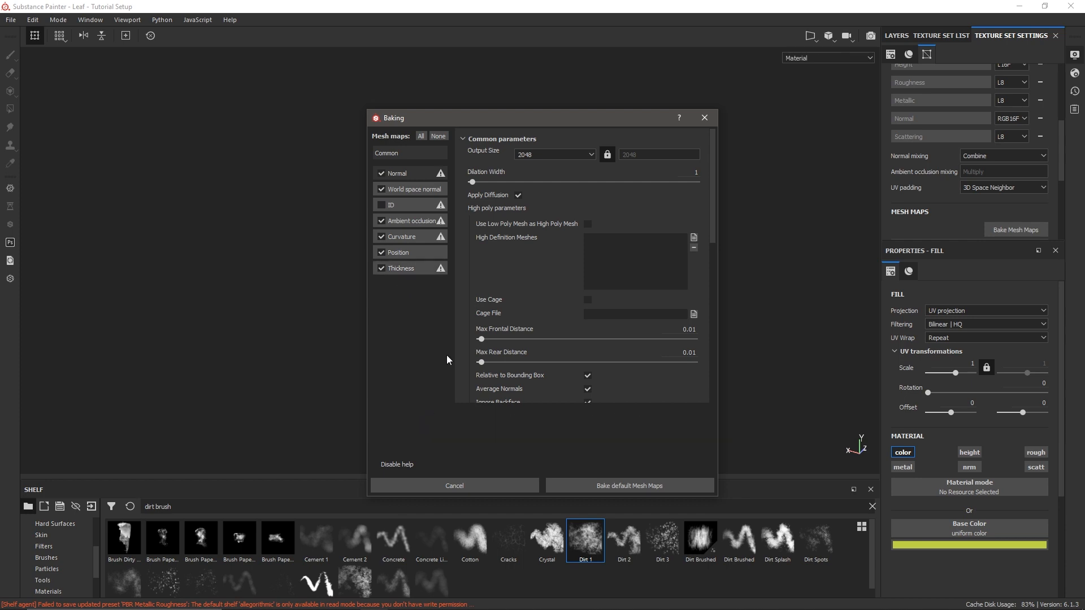
left_click(623, 485)
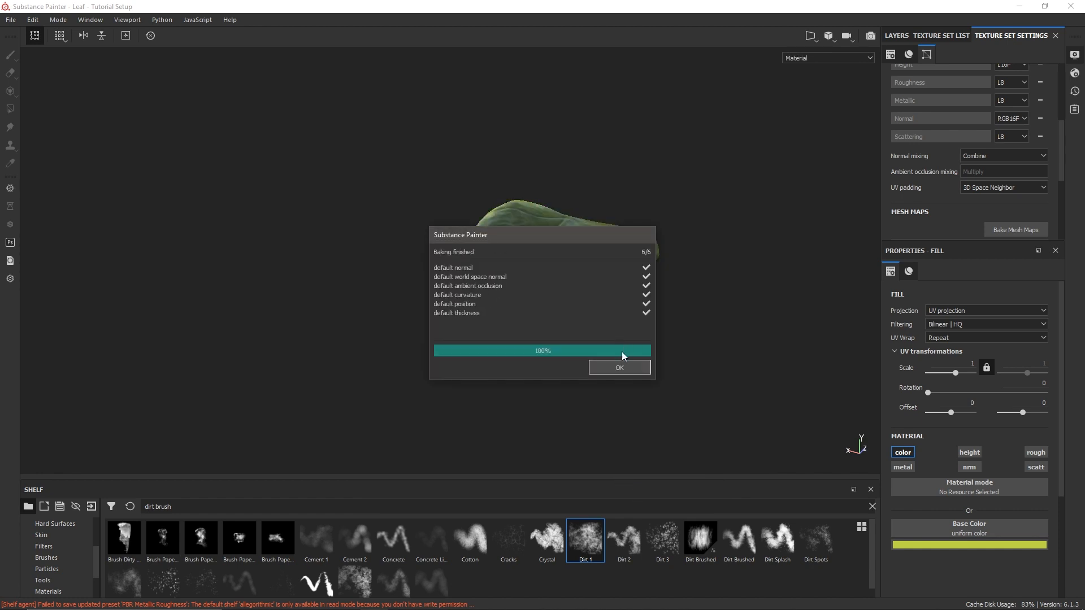
left_click(614, 371)
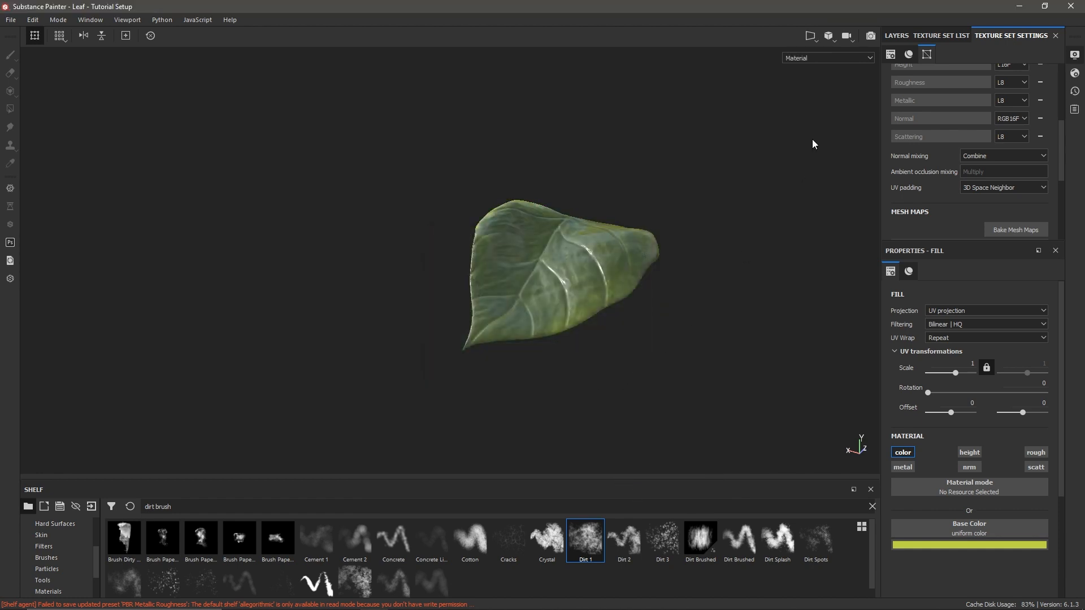
- Add a fill layer above Bright Green Patches with only its scattering channel enabled
left_click(901, 37)
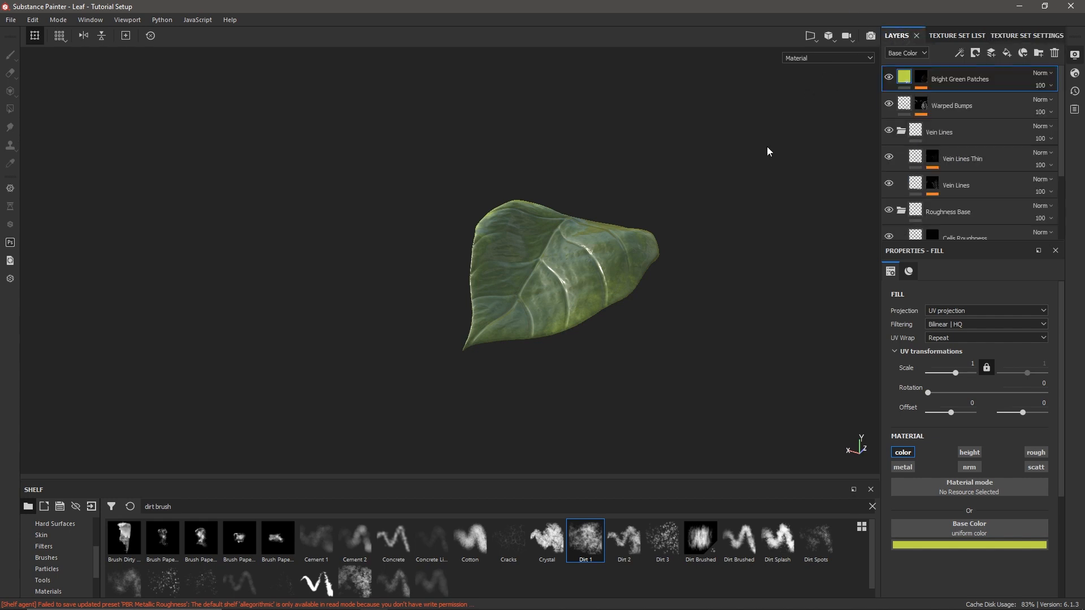
left_click(1007, 53)
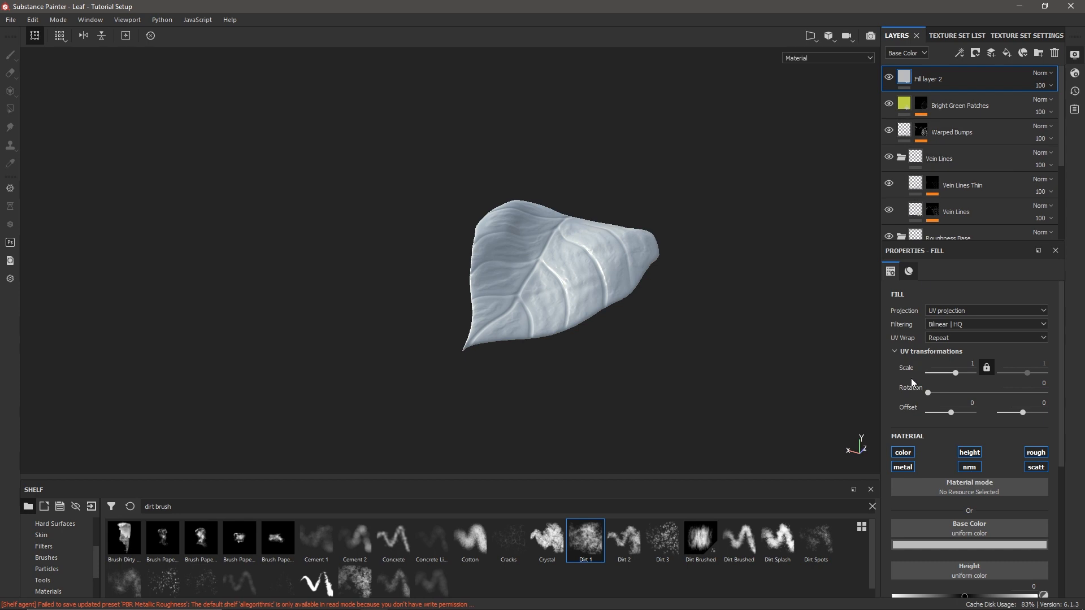
left_click(1035, 467)
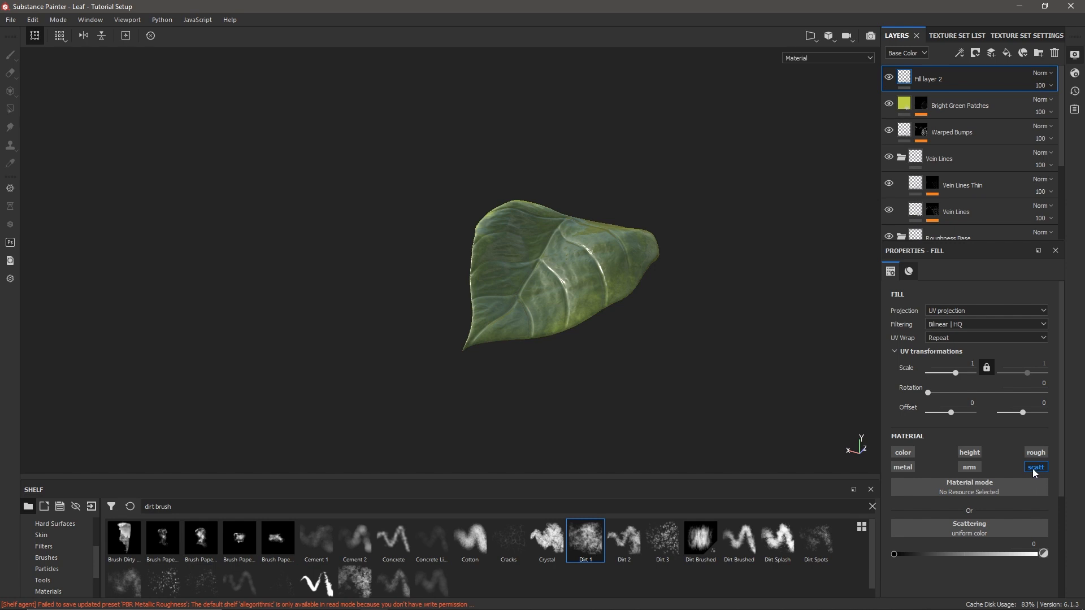
- Assign the baked thickness map to the fill layer's scattering and check it in the Scattering channel view before returning to Material
left_click(968, 527)
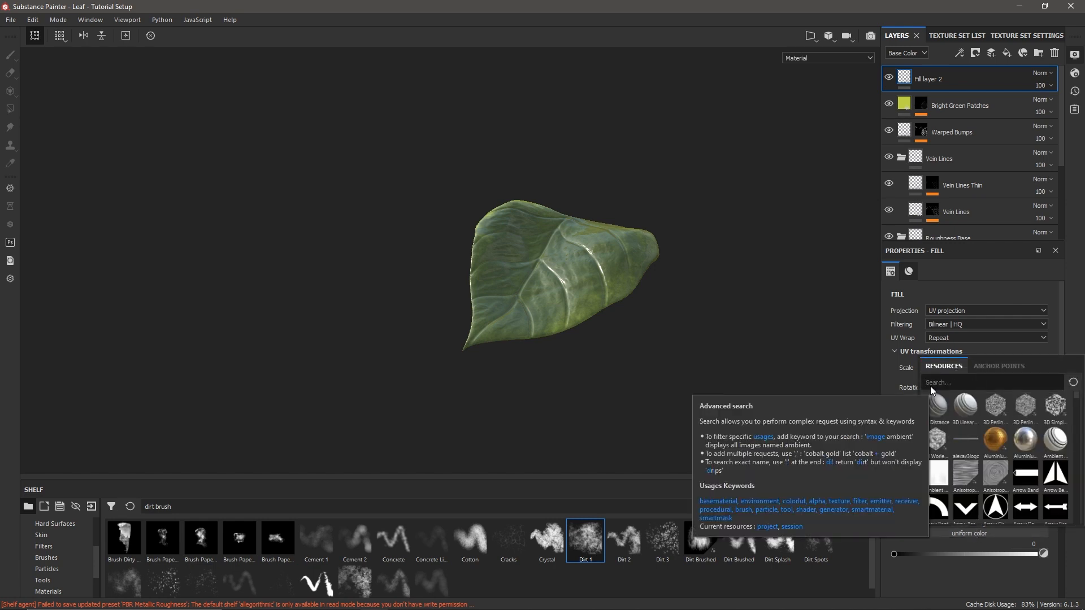
type("project")
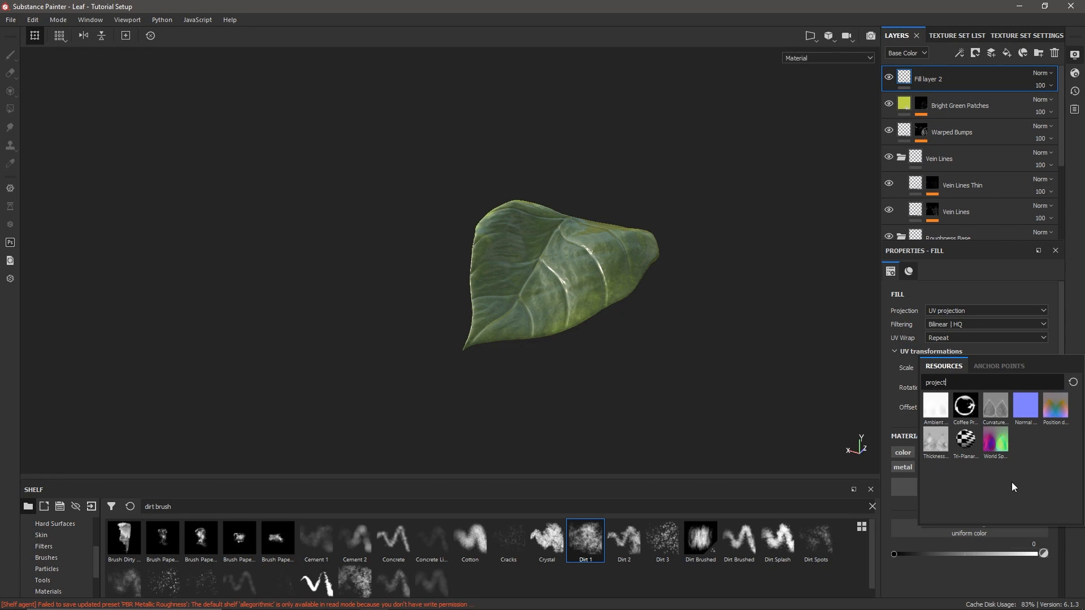
mouse_move(940, 443)
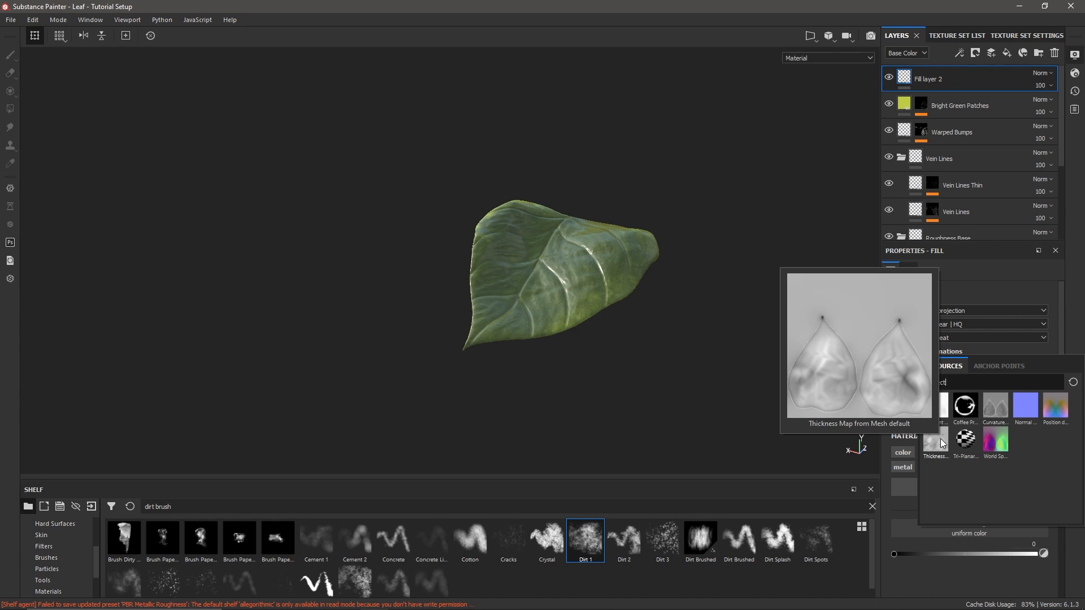
left_click(941, 442)
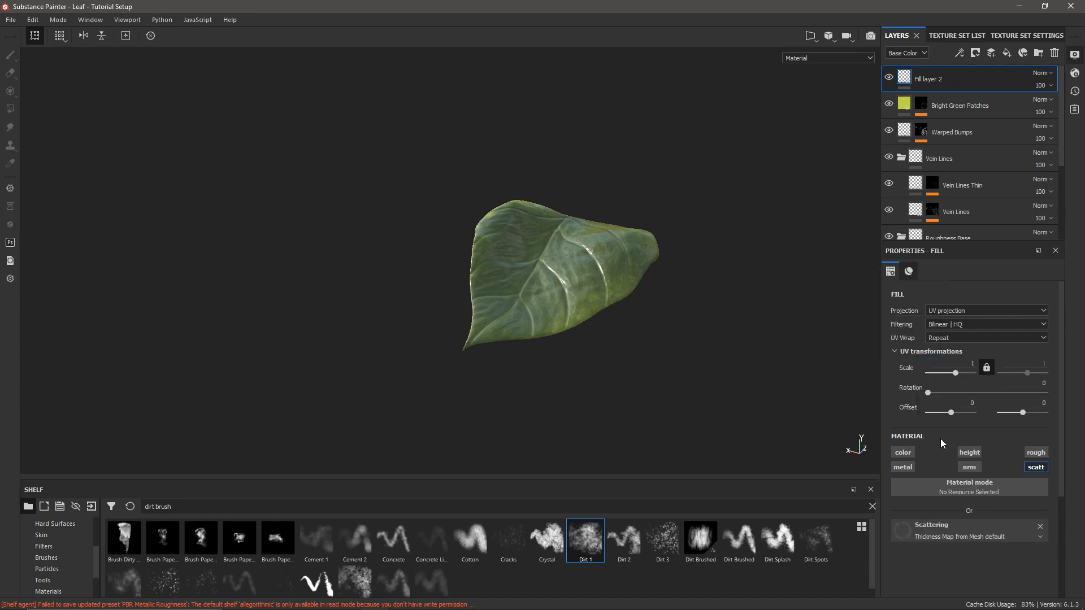
left_click(844, 58)
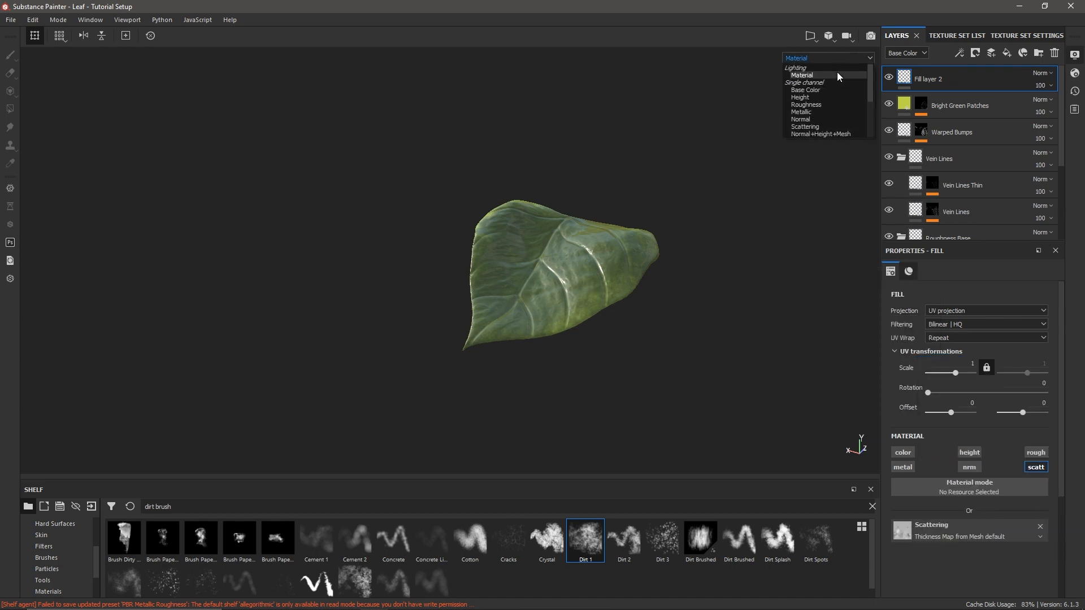
left_click(808, 126)
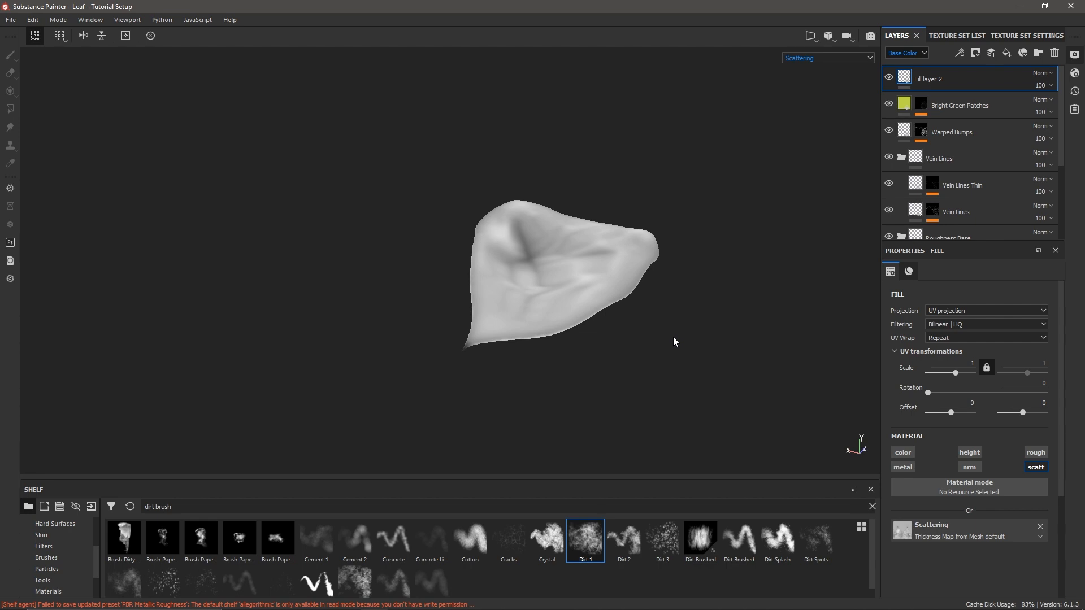
left_click(868, 59)
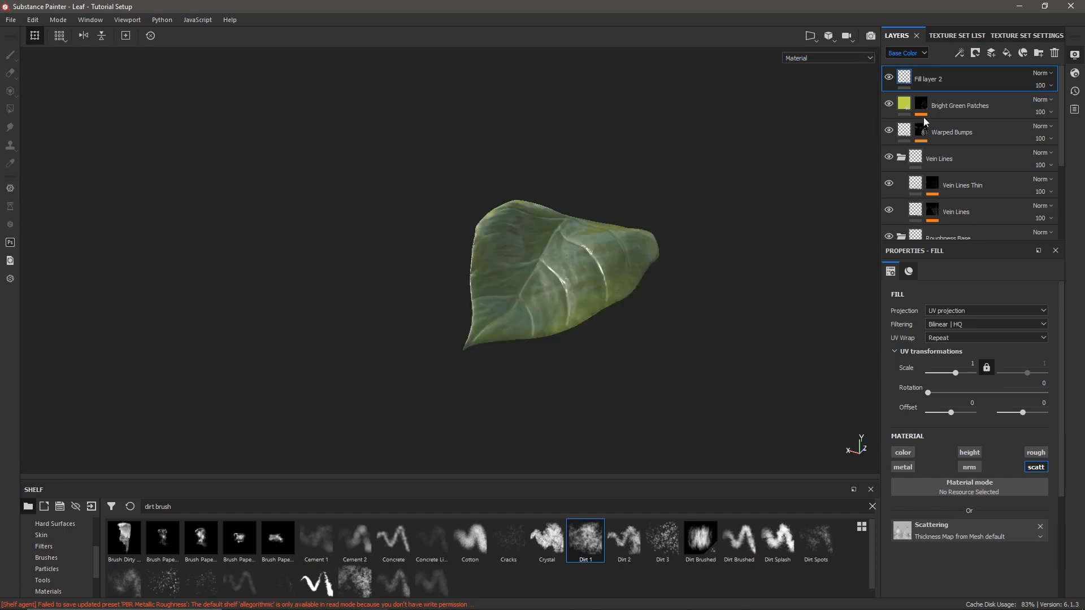
- Try several subsurface scattering scales on the leaf's shader and settle on 0.24
left_click(1074, 74)
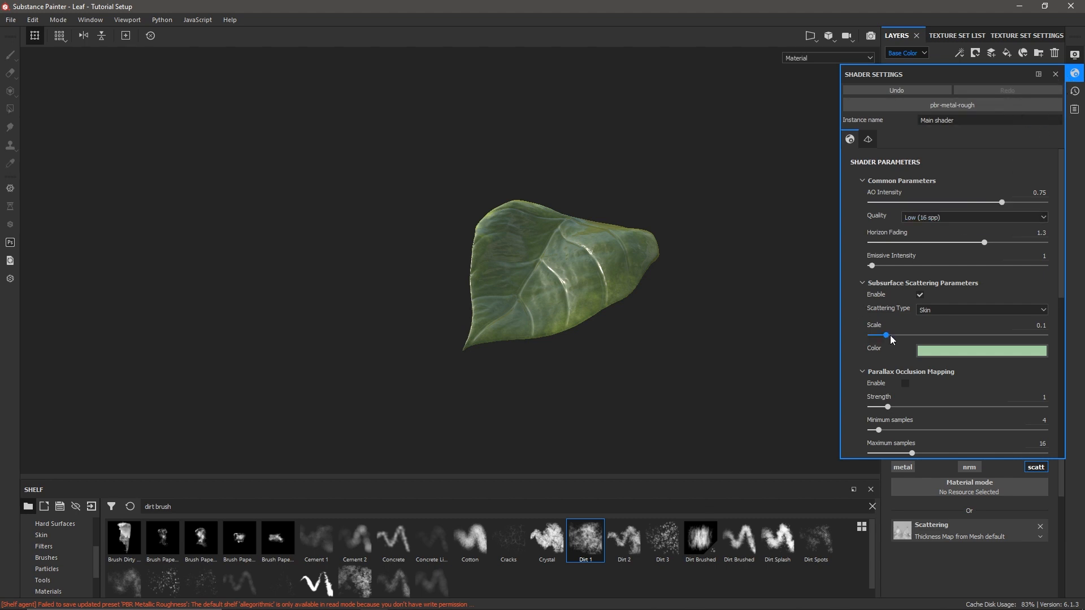
left_click_drag(887, 335, 934, 334)
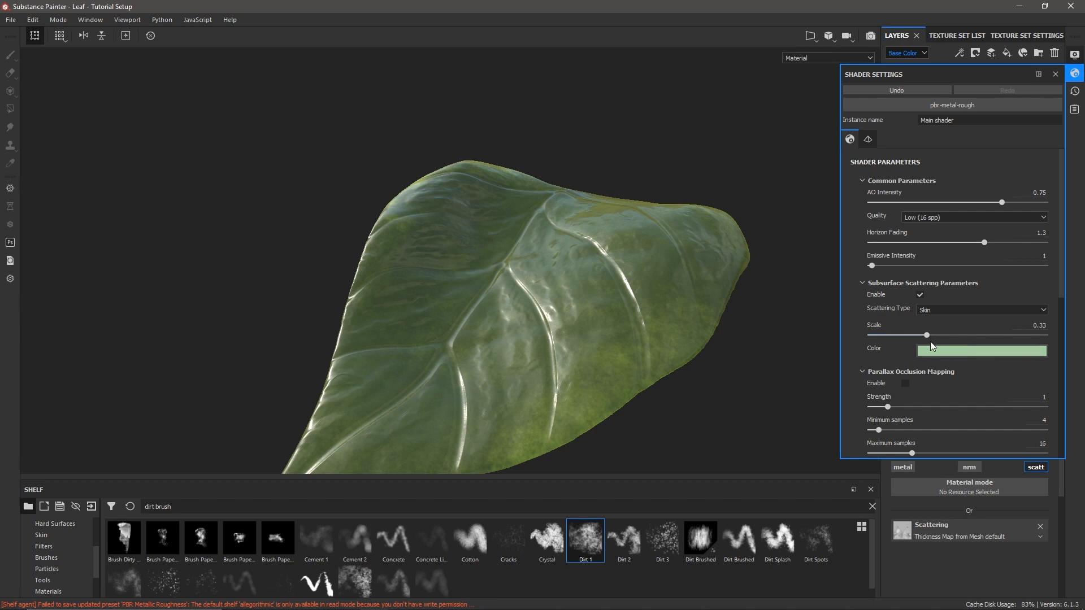
left_click_drag(930, 335, 856, 344)
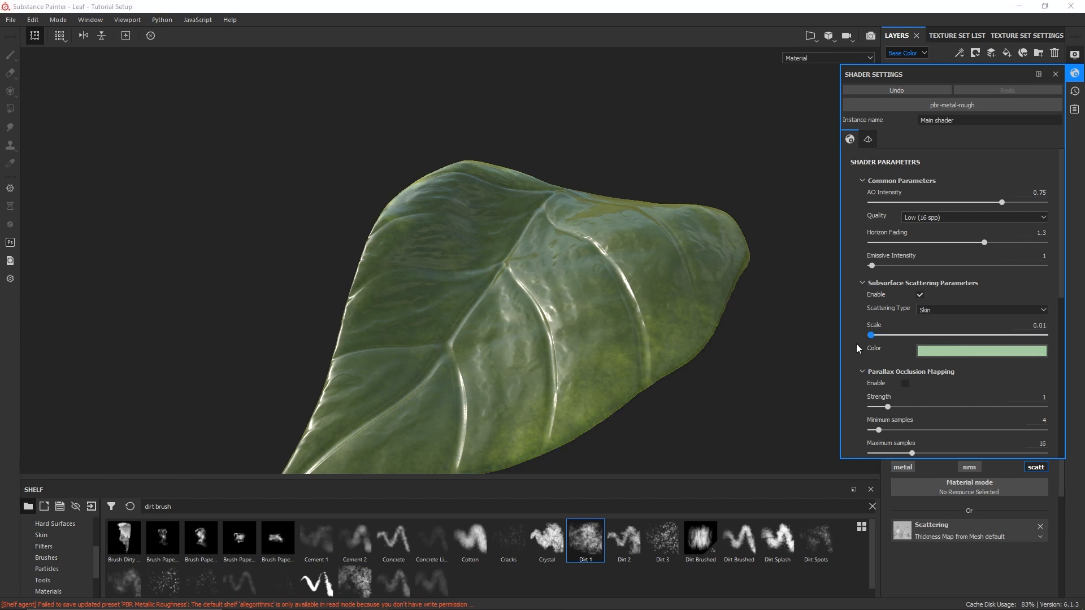
left_click_drag(959, 360, 961, 360)
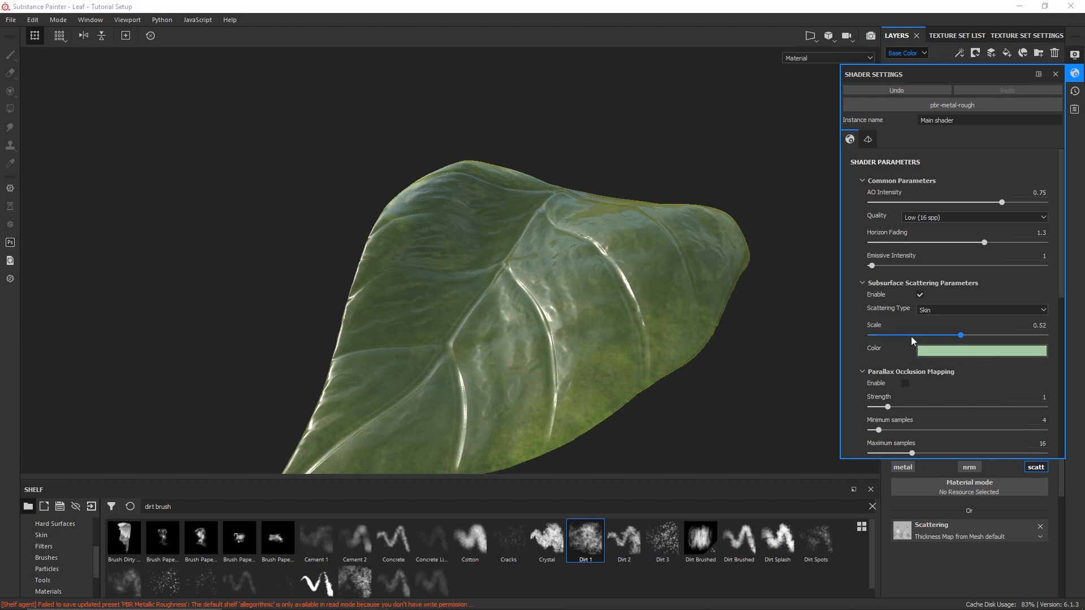
right_click_drag(649, 259, 676, 321, "shift")
left_click(917, 335)
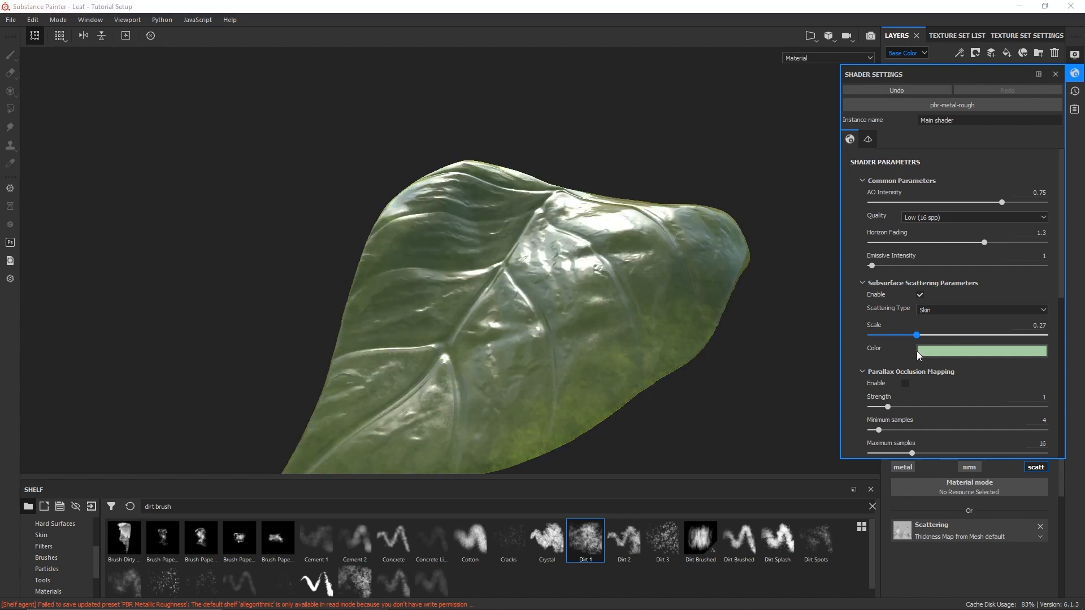
left_click_drag(911, 351, 911, 352)
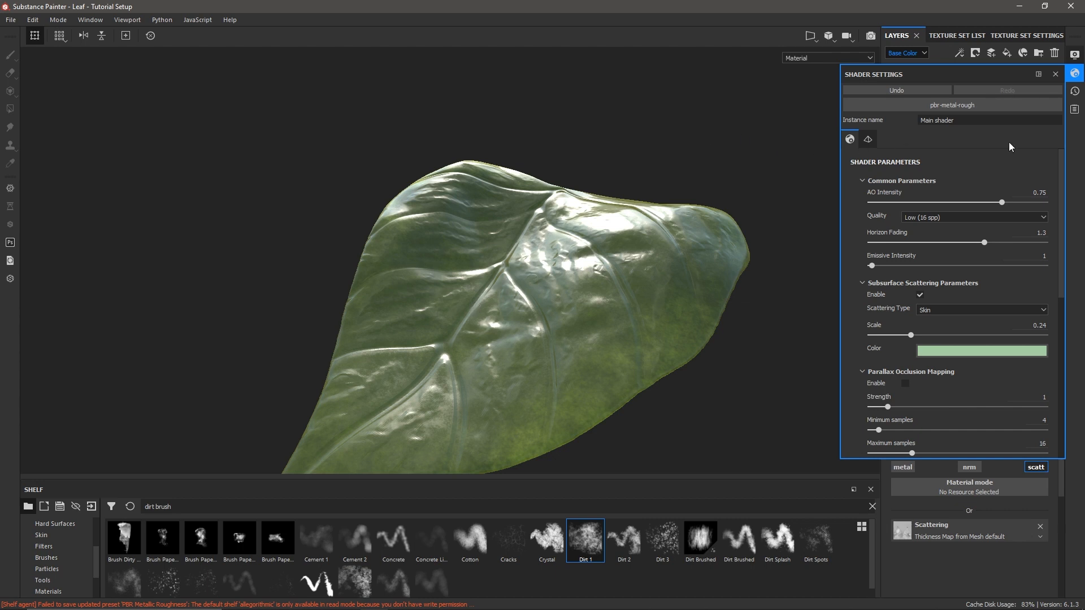
- Close the shader settings and rename the thickness-driven fill layer as Scattering 1
left_click(1075, 74)
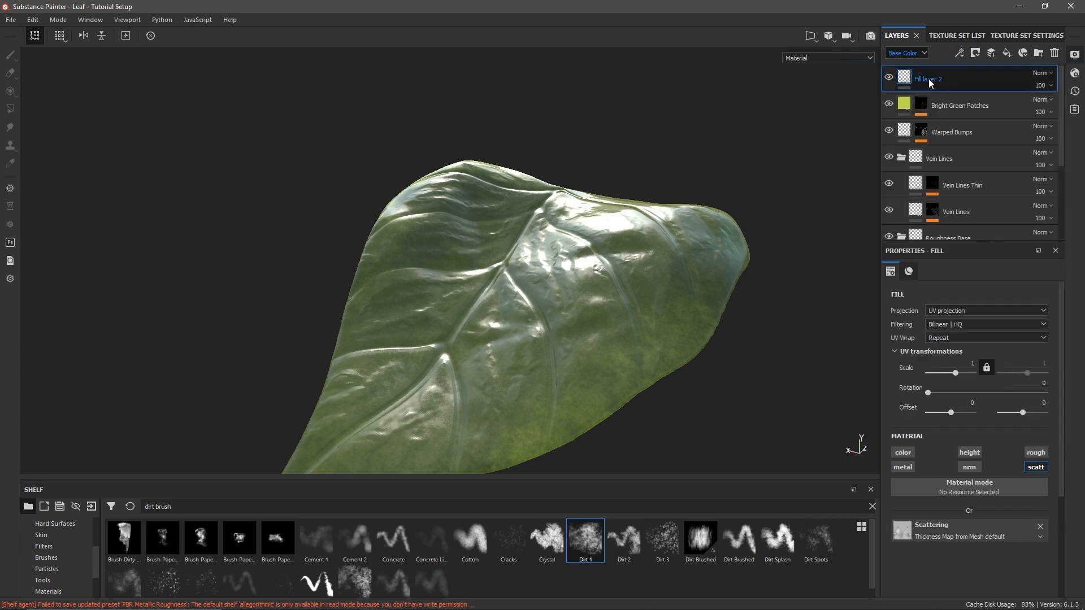
type("Scattering")
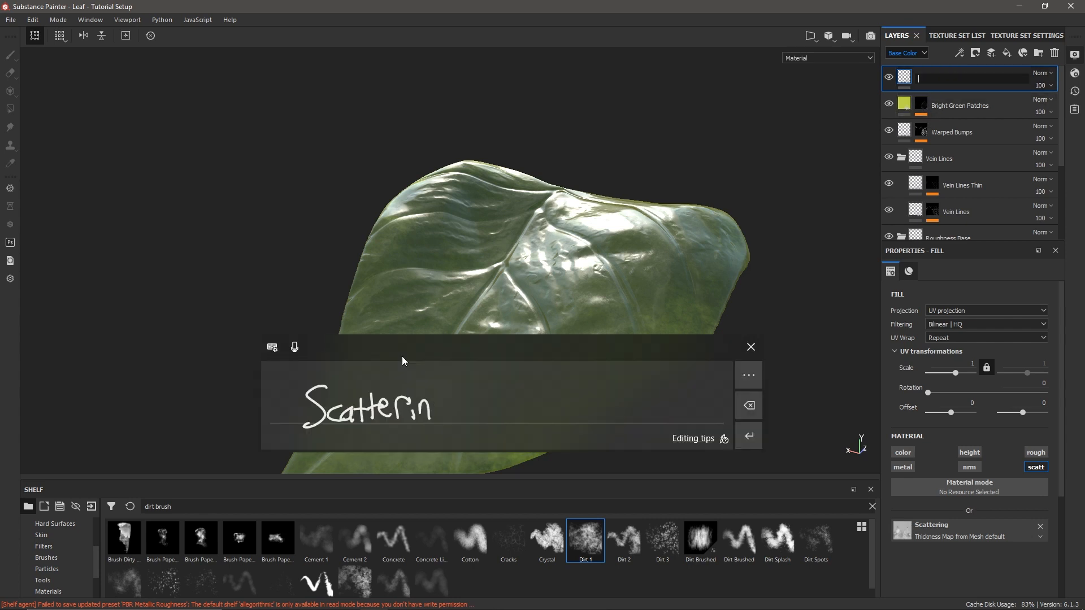
type(" 1")
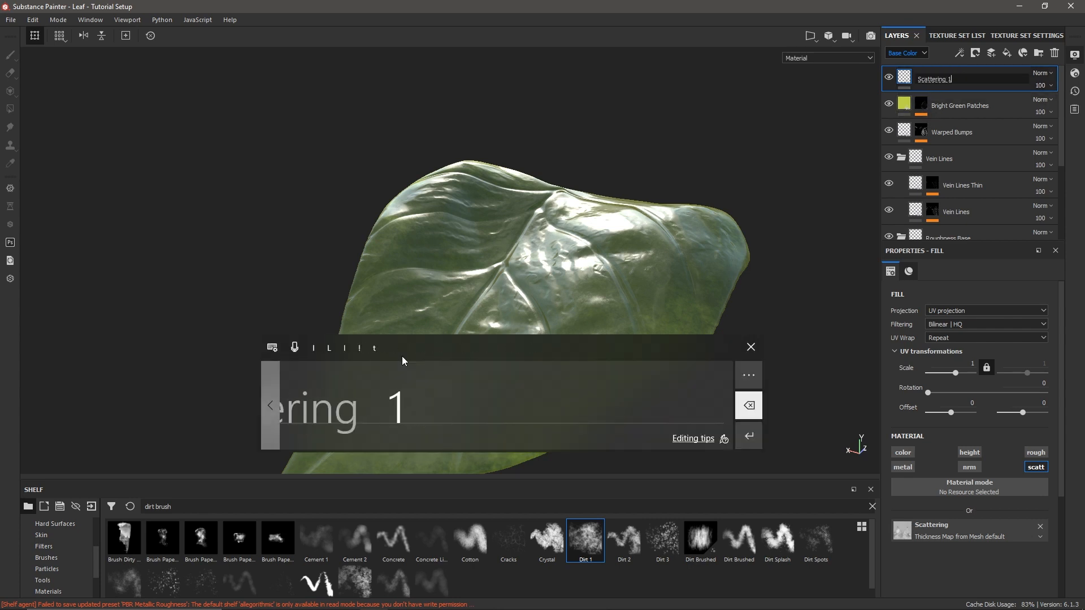
left_click(749, 435)
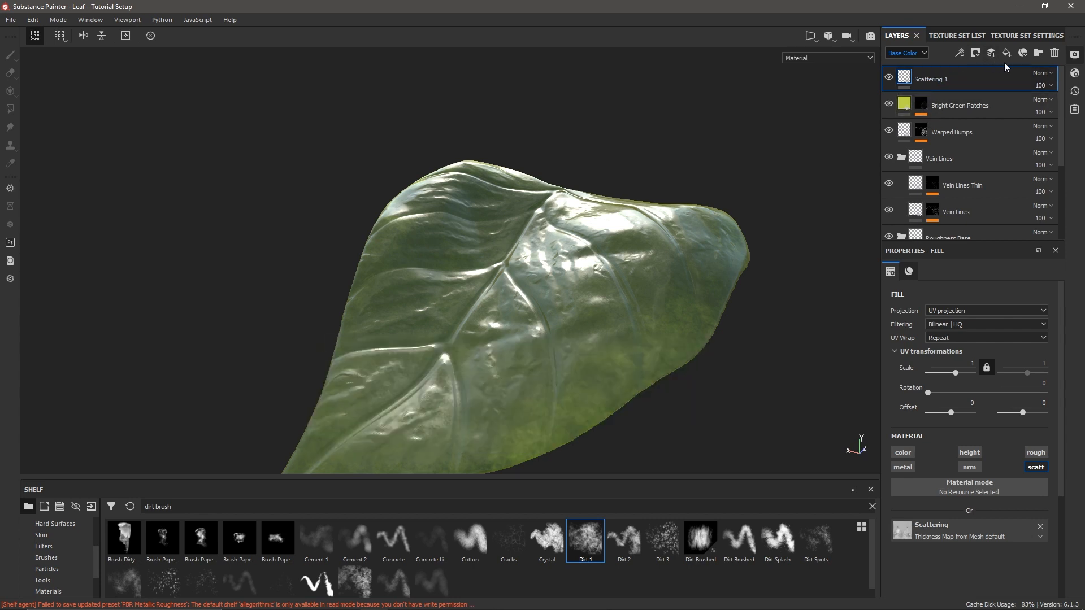
- Add a fill layer above Scattering 1 with only its scattering channel enabled and compare the two layers' scattering settings
left_click(1007, 54)
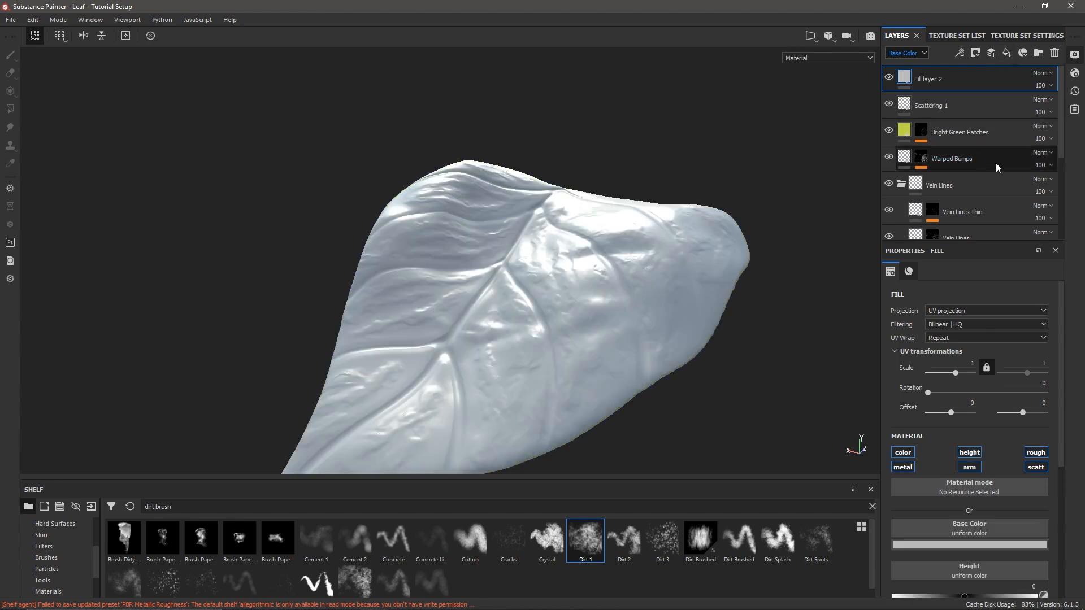
left_click(1036, 468, "alt")
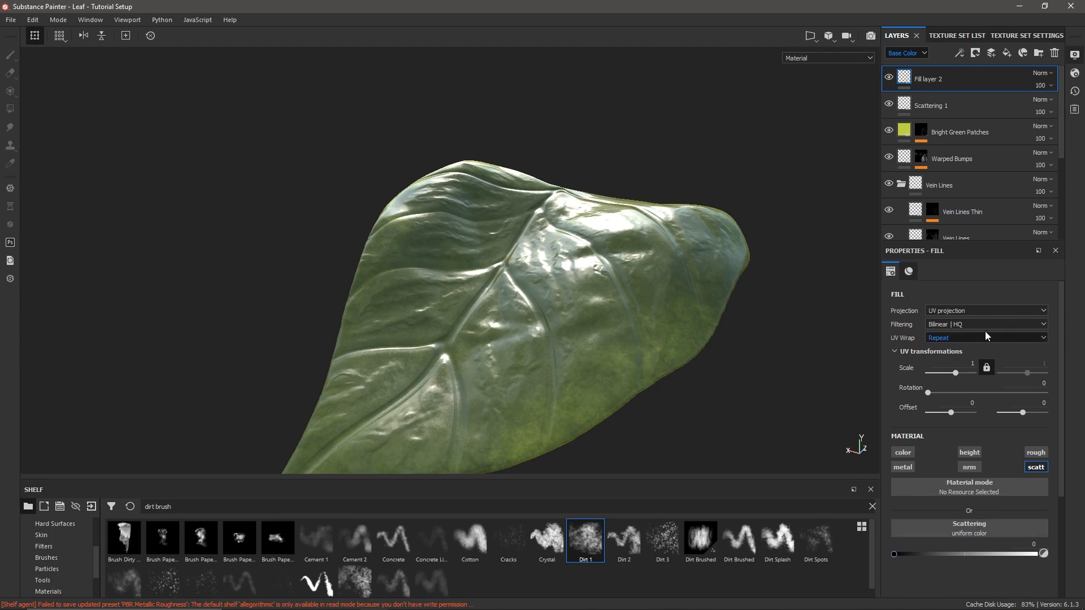
left_click(905, 109)
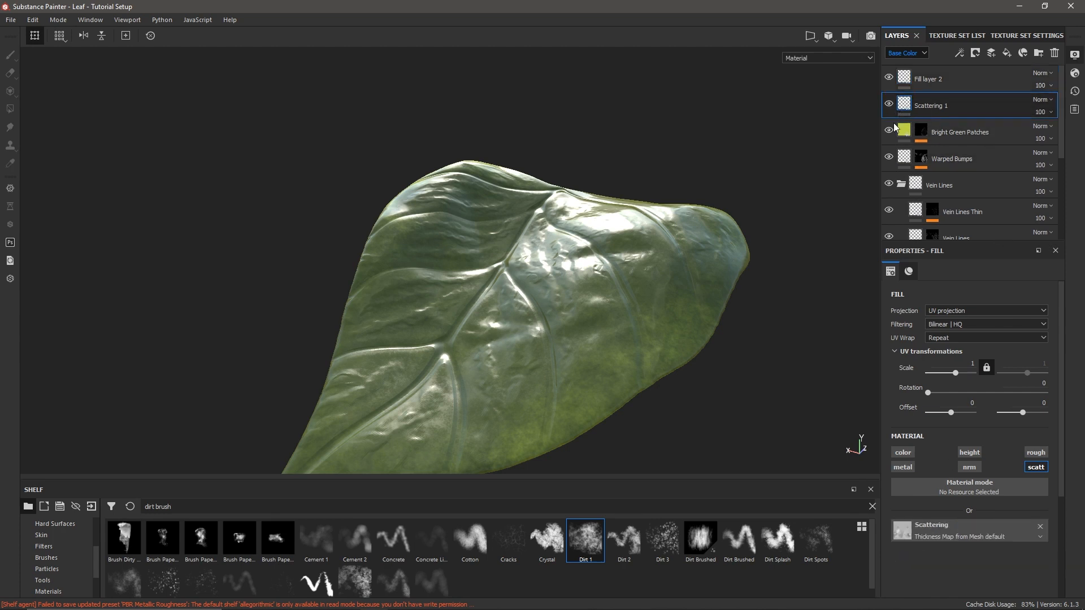
left_click(905, 82)
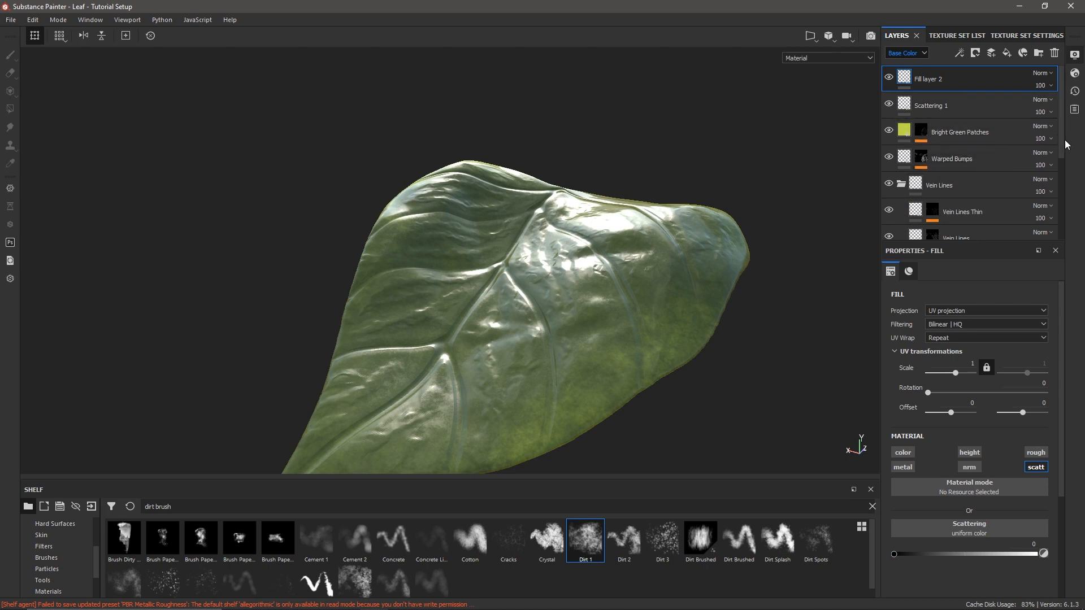
- Display the mask of the Vein Lines Thin layer and copy it
scroll(1000, 158, "down", 1)
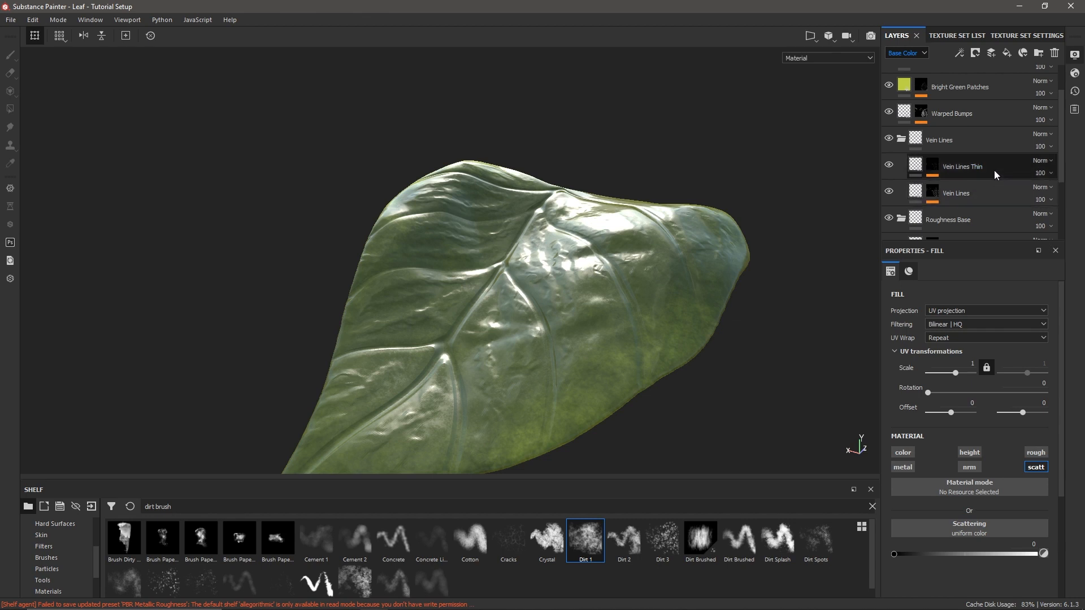
left_click(989, 169)
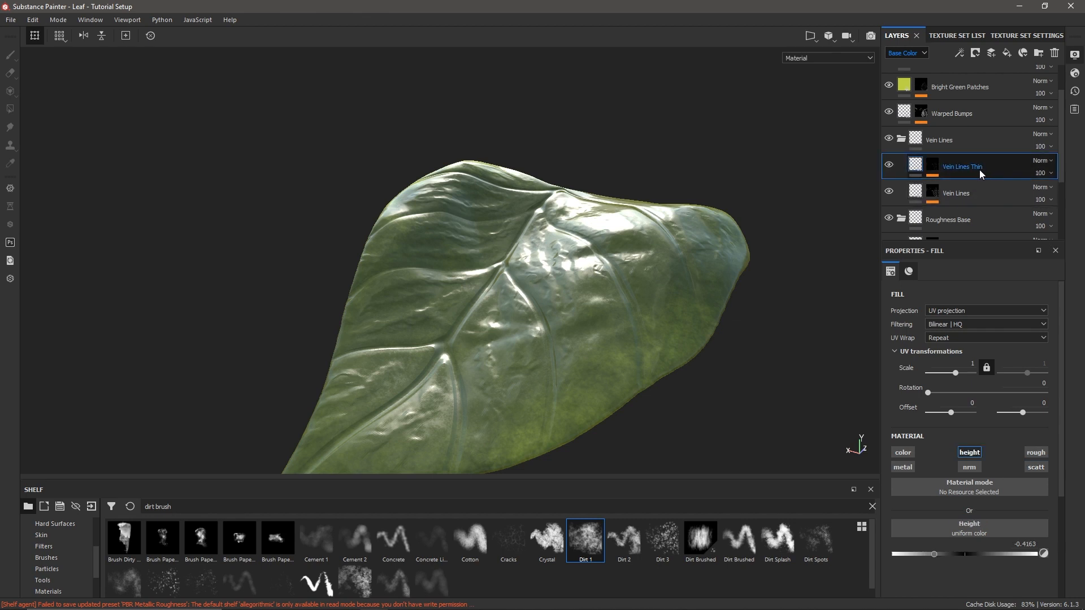
left_click(934, 169, "alt")
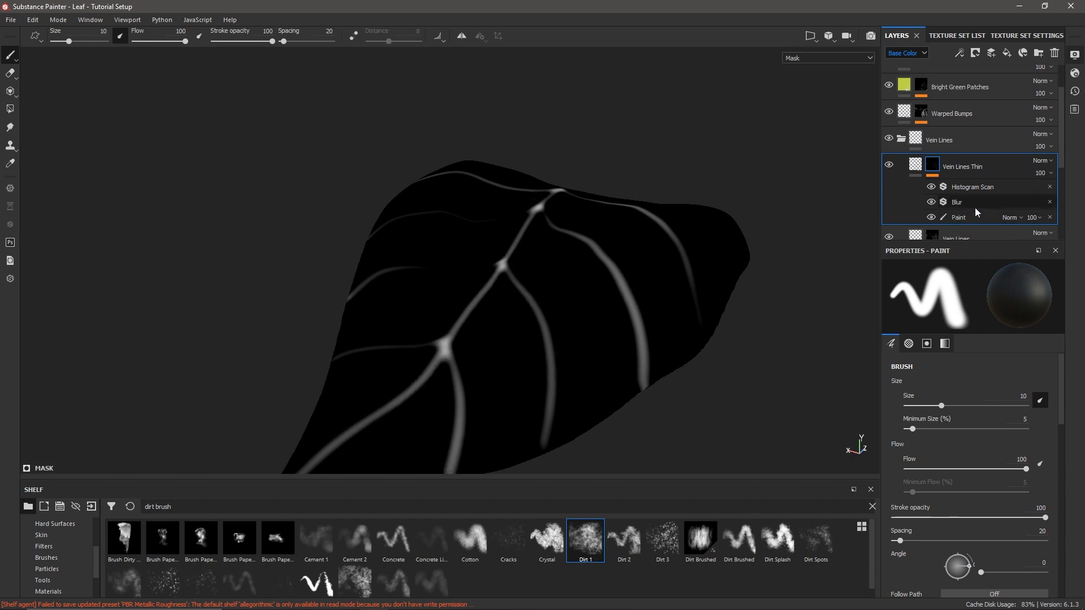
right_click(933, 164)
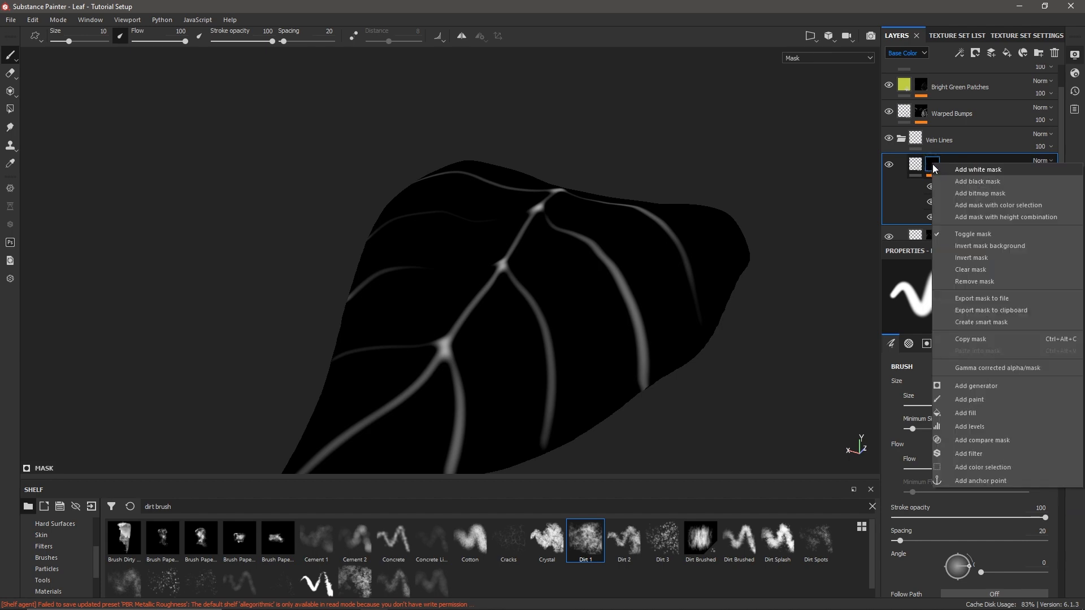
left_click(965, 340)
- Add a black mask to the top fill layer and paste the copied vein mask into it
scroll(1051, 164, "up", 2)
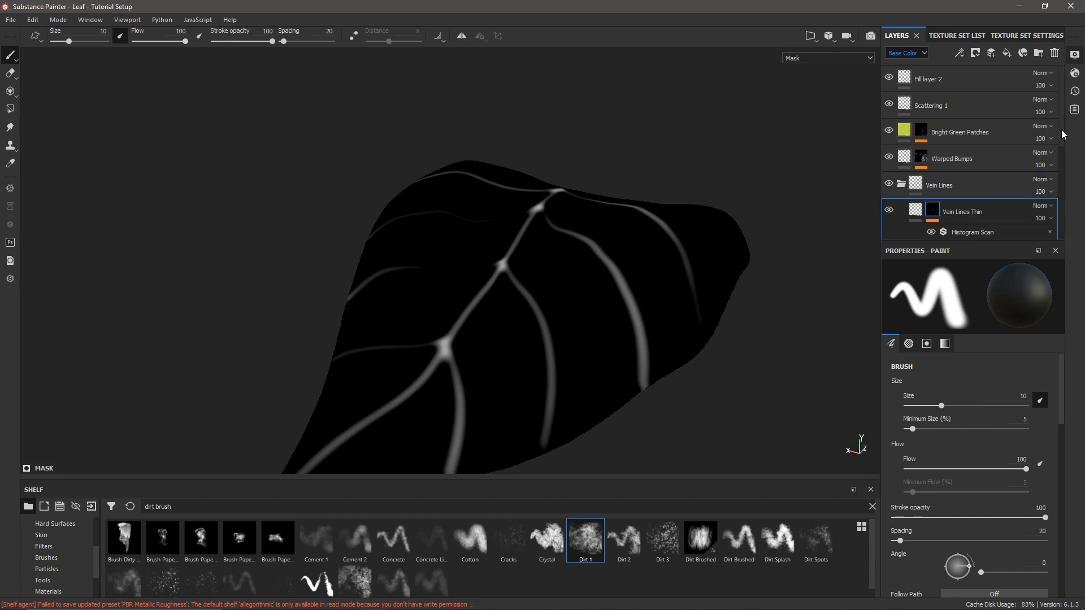
left_click(903, 85)
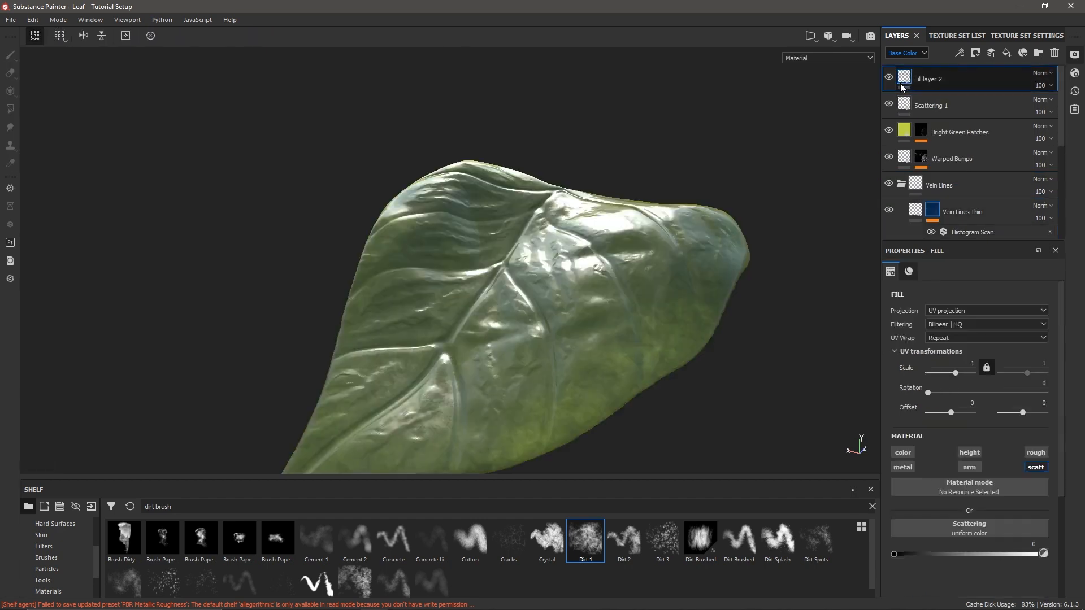
left_click(975, 53)
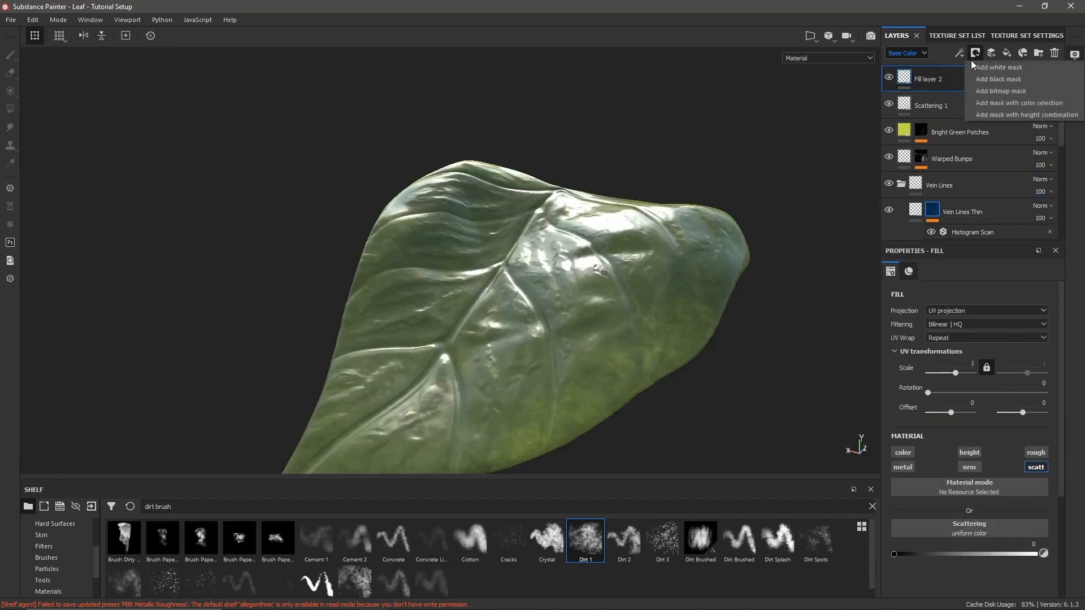
left_click(998, 79)
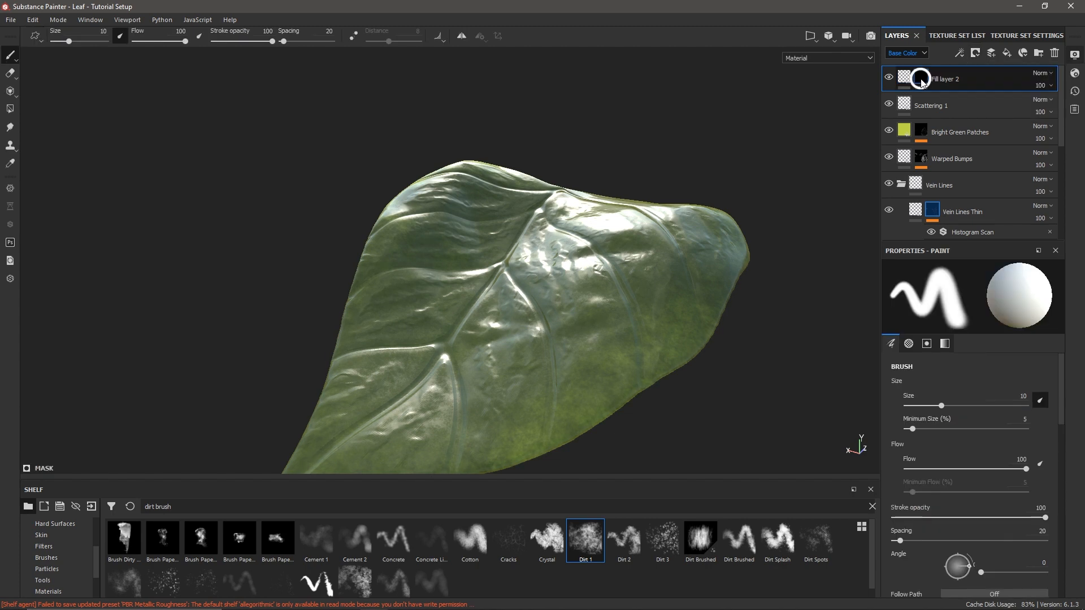
right_click(920, 79)
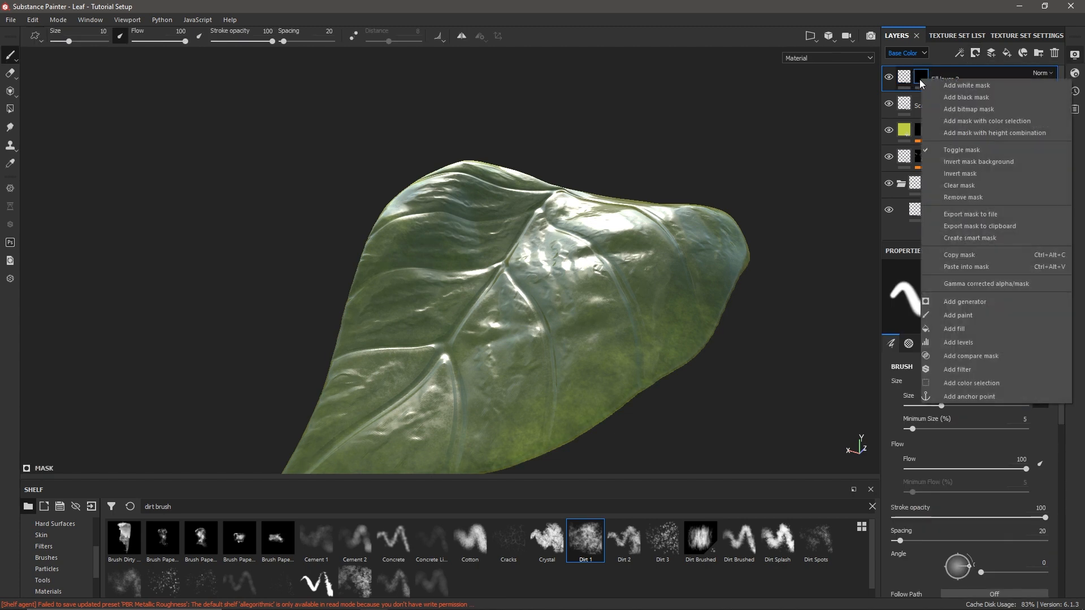
left_click(971, 268)
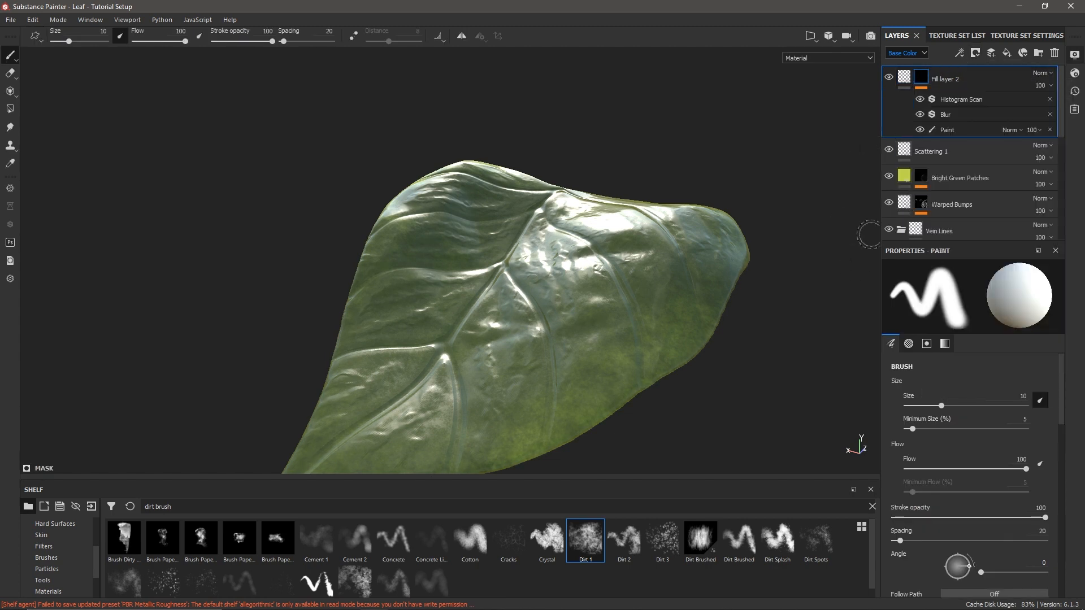
- Switch the viewport to the Scattering channel and inspect the top fill layer's vein mask
left_click(904, 78)
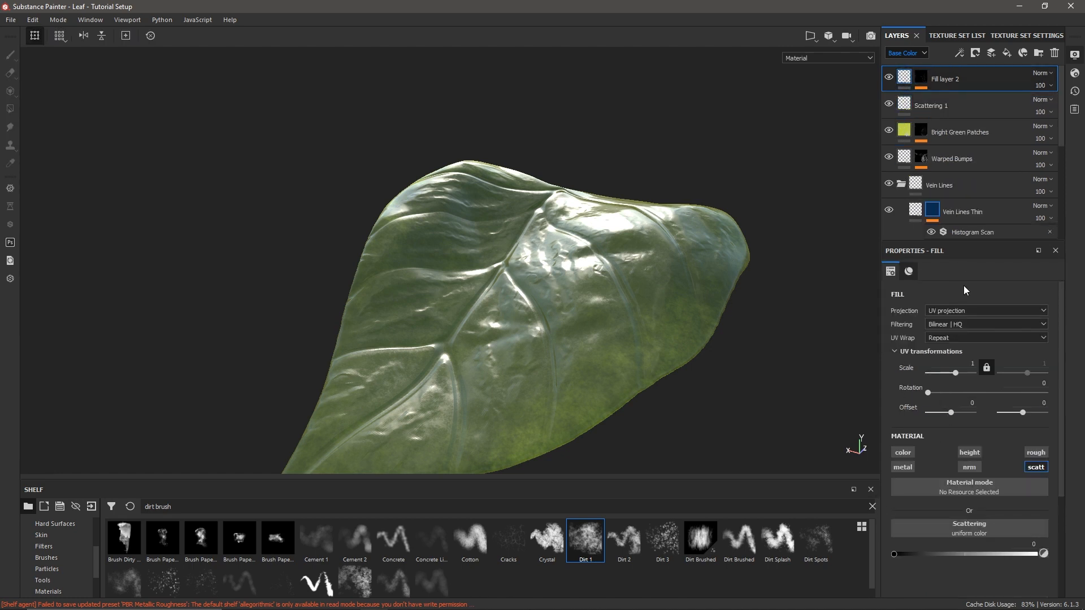
left_click(920, 80)
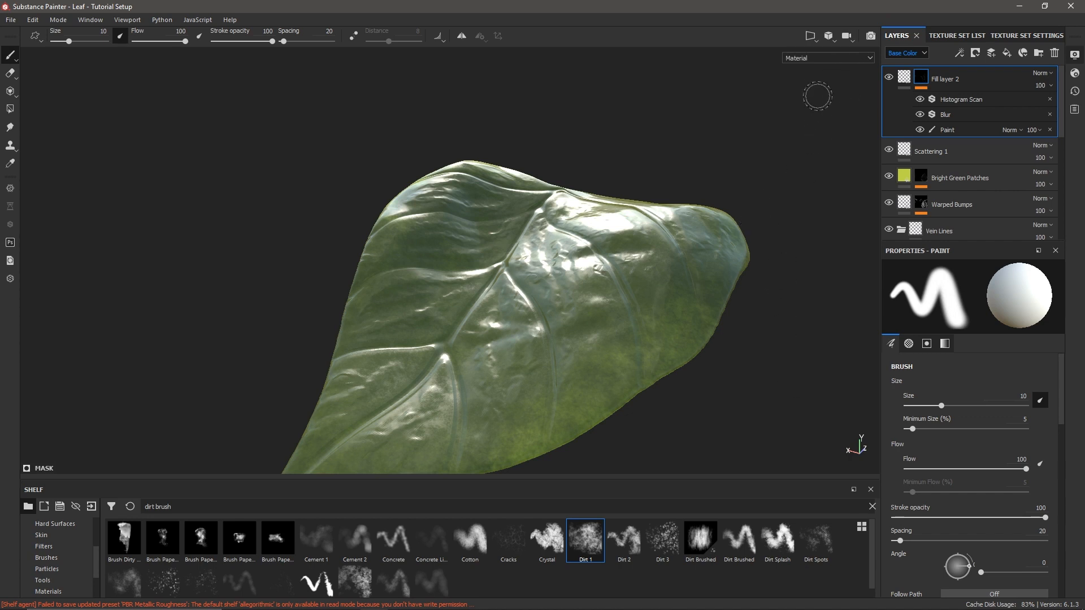
left_click(817, 59)
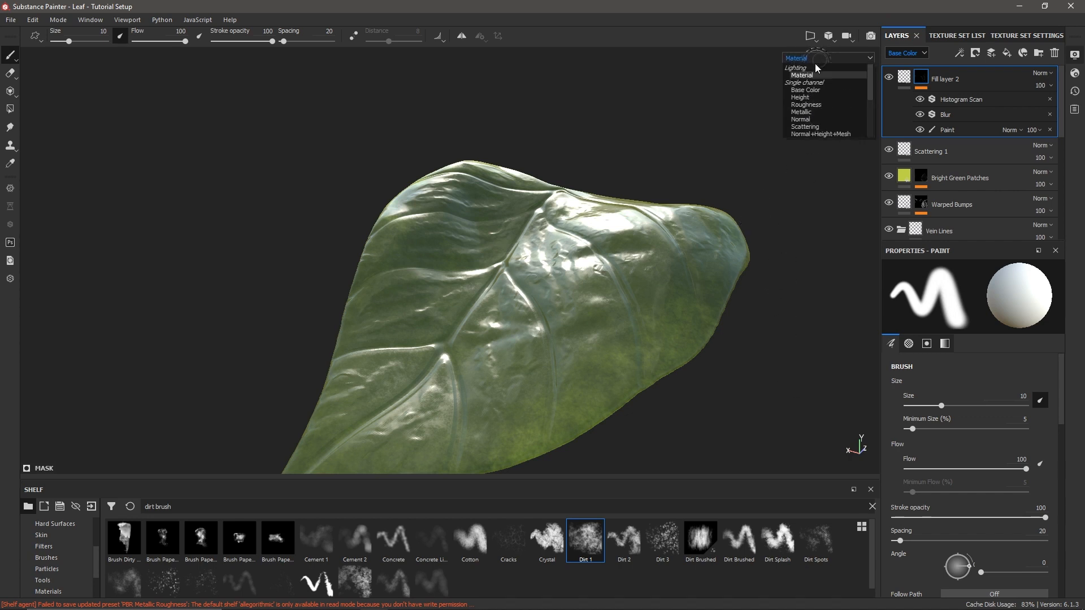
left_click(807, 127)
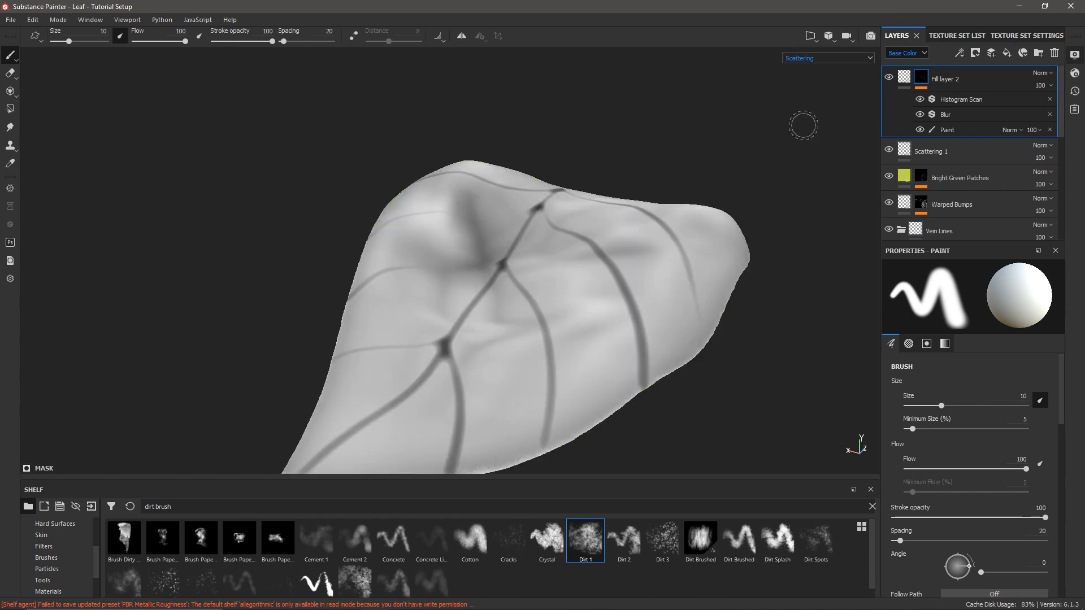
left_click(926, 82, "alt")
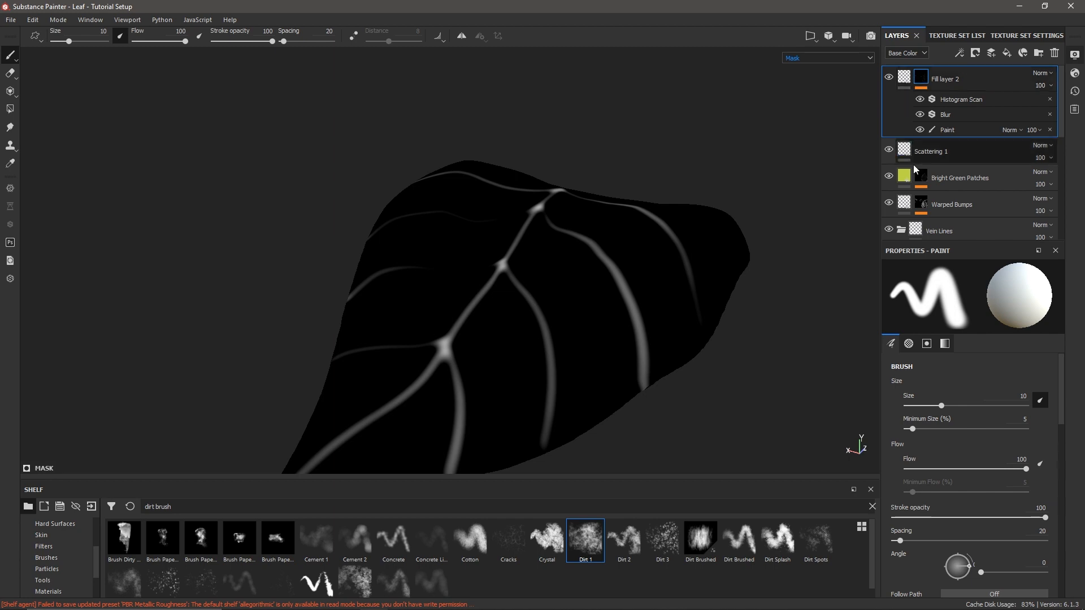
- Try a scattering value of 1 on the top fill layer and return it to 0
left_click(908, 81)
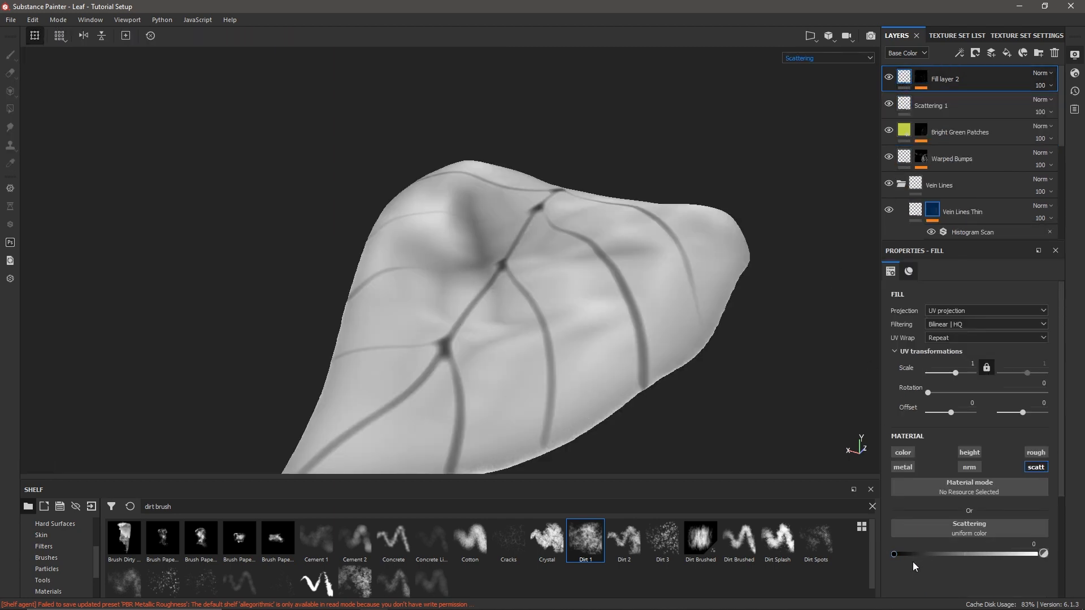
left_click_drag(895, 554, 1039, 554)
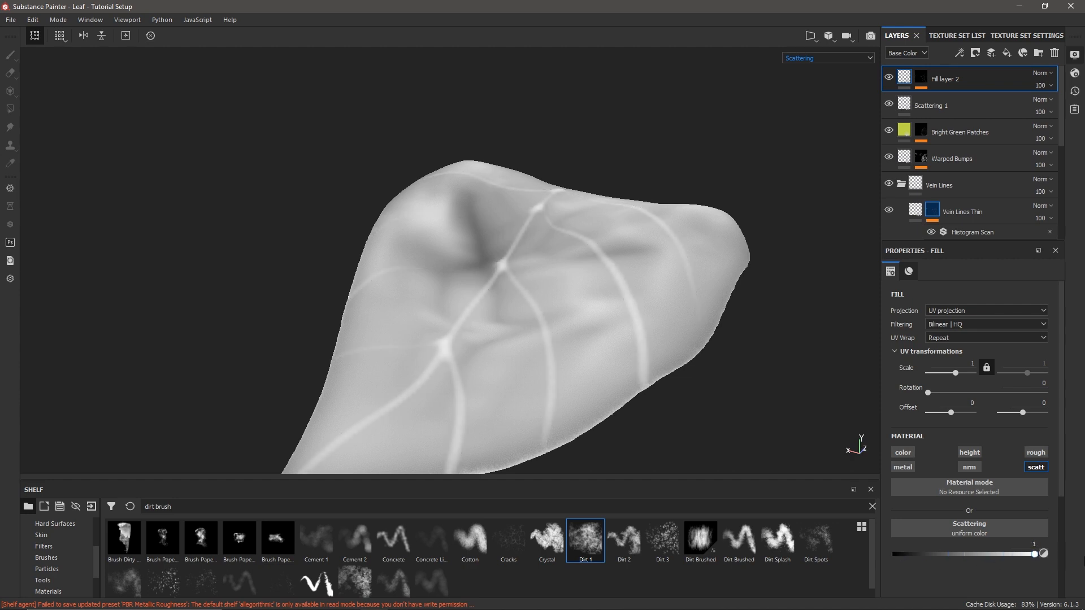
left_click_drag(1038, 555, 877, 549)
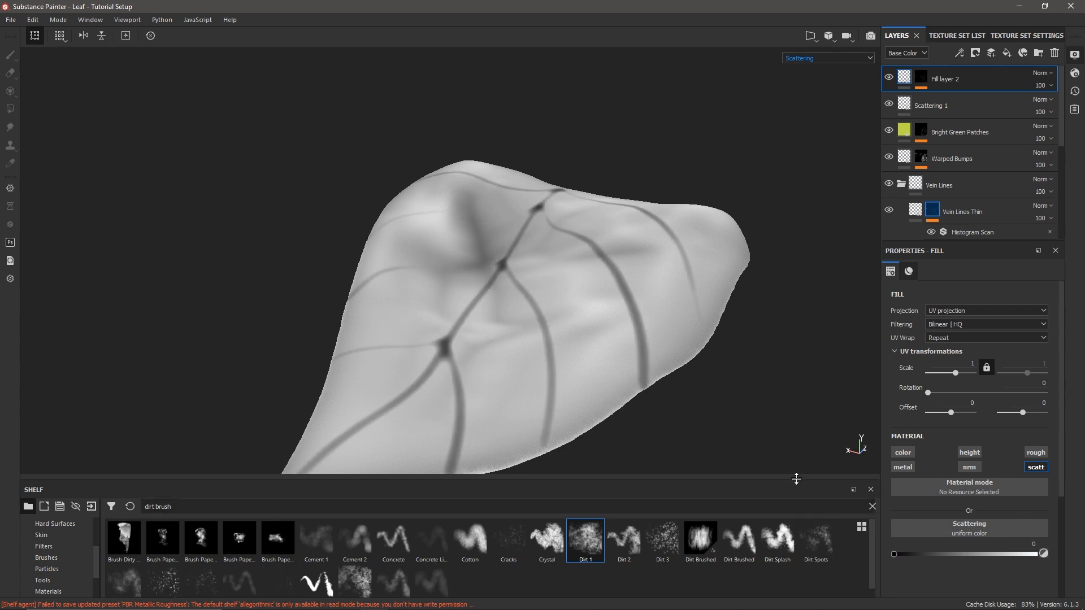
- Show the Scattering channel and add a paint effect at the top of the fill layer's mask stack
left_click(921, 82)
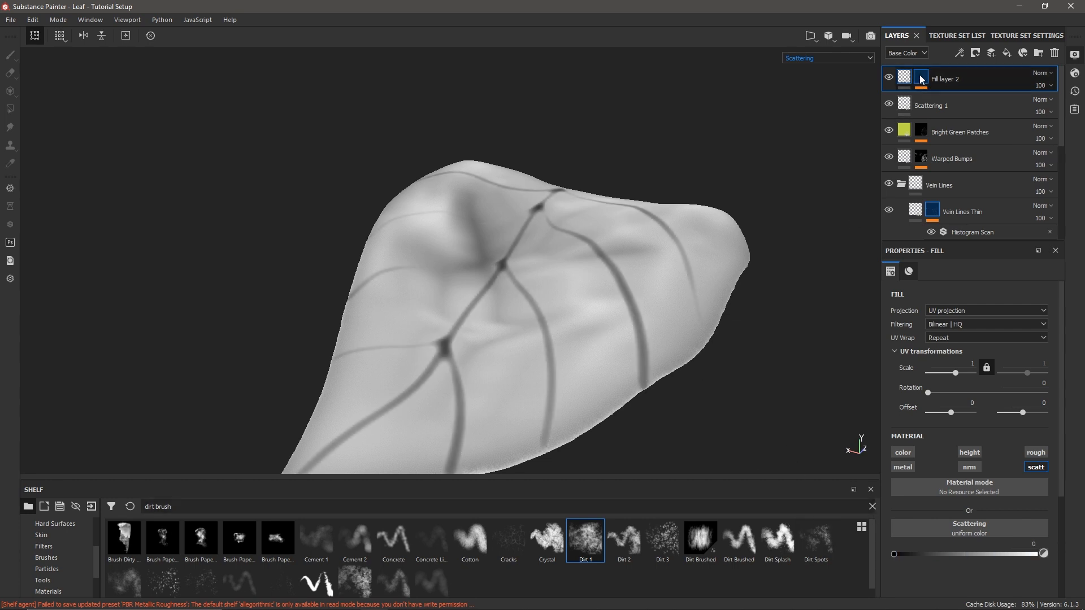
key("1")
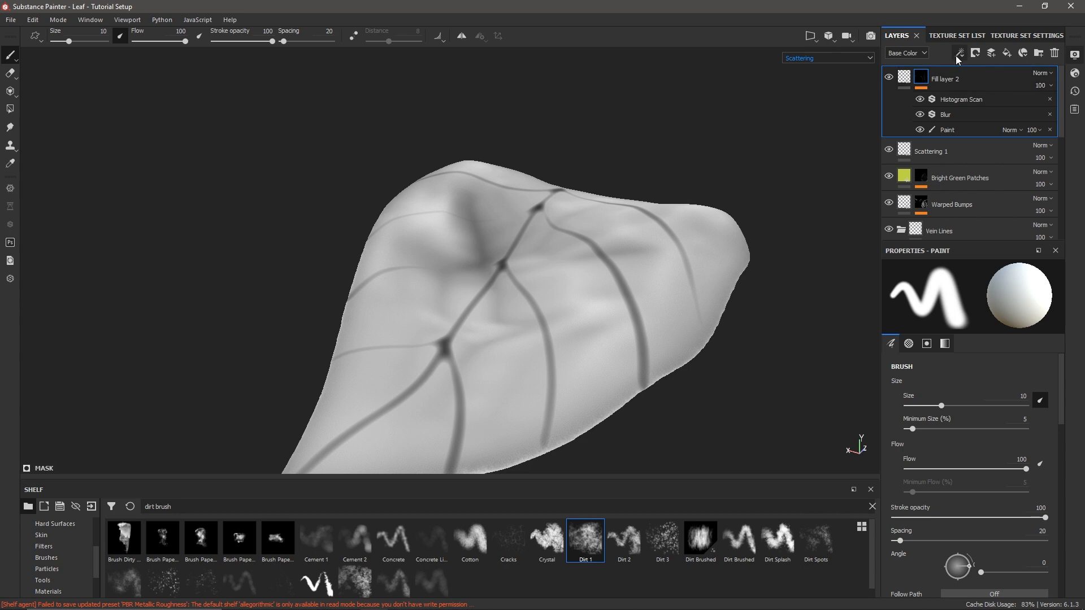
left_click(960, 55)
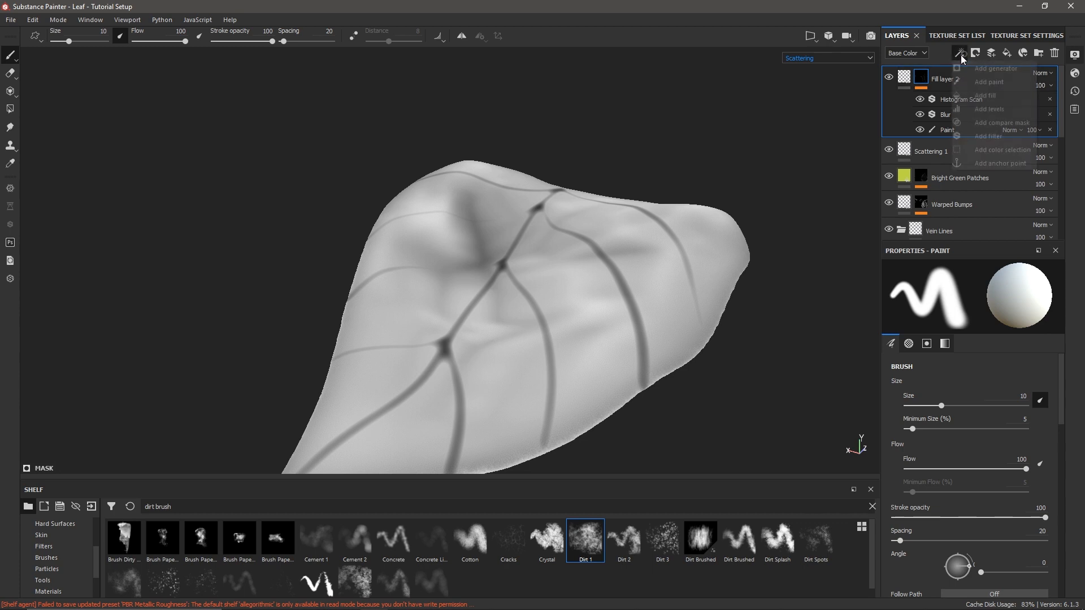
left_click(975, 80)
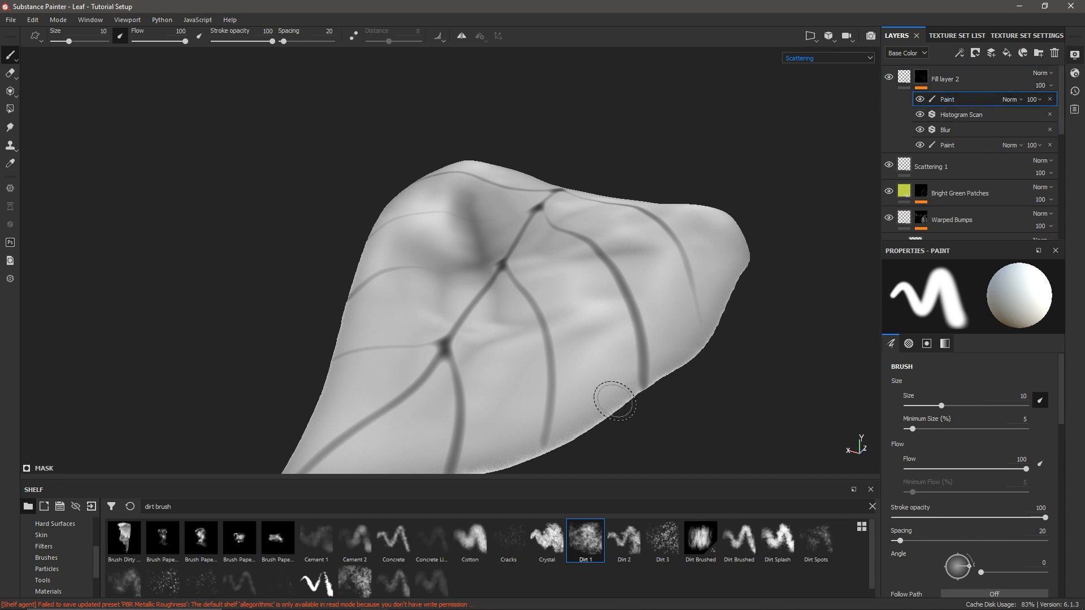
- Load the Dirt 1 brush for the mask's top paint effect and set its flow to 47 and size jitter to 50
left_click(586, 539)
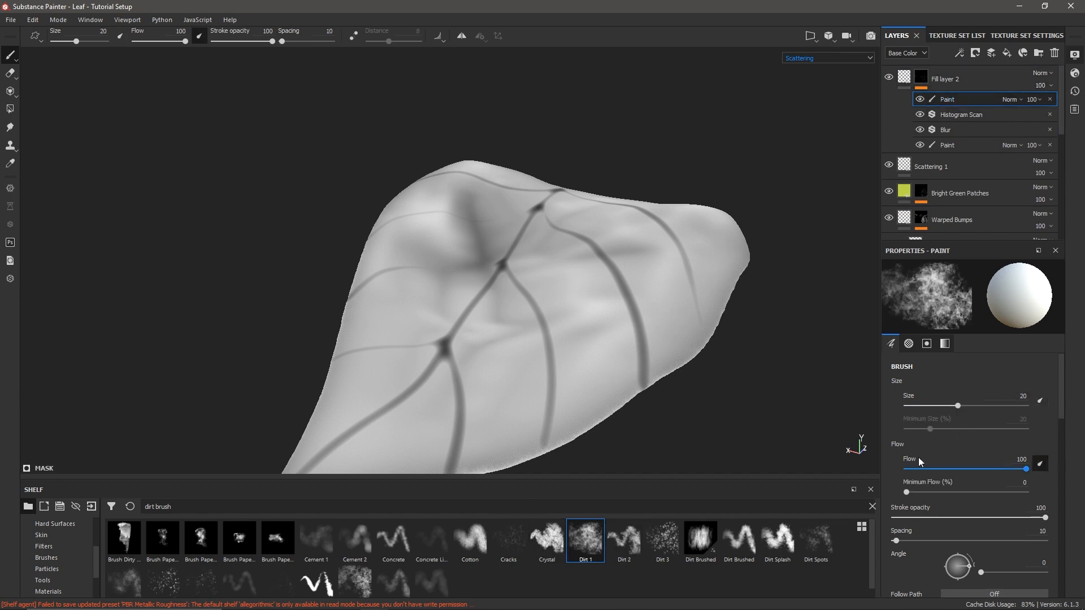
right_click(757, 331)
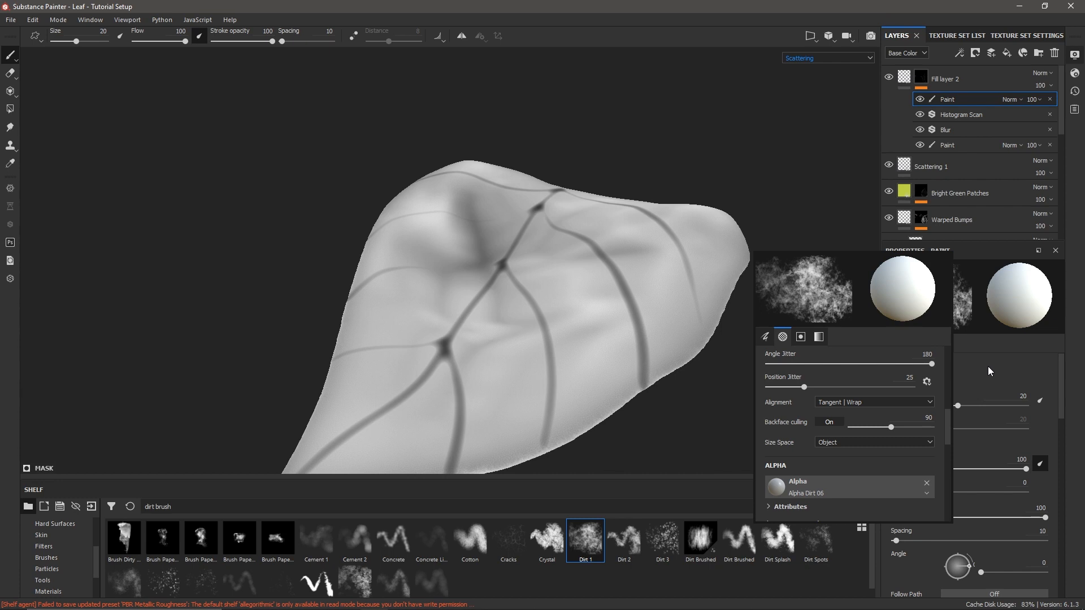
scroll(977, 368, "down", 2)
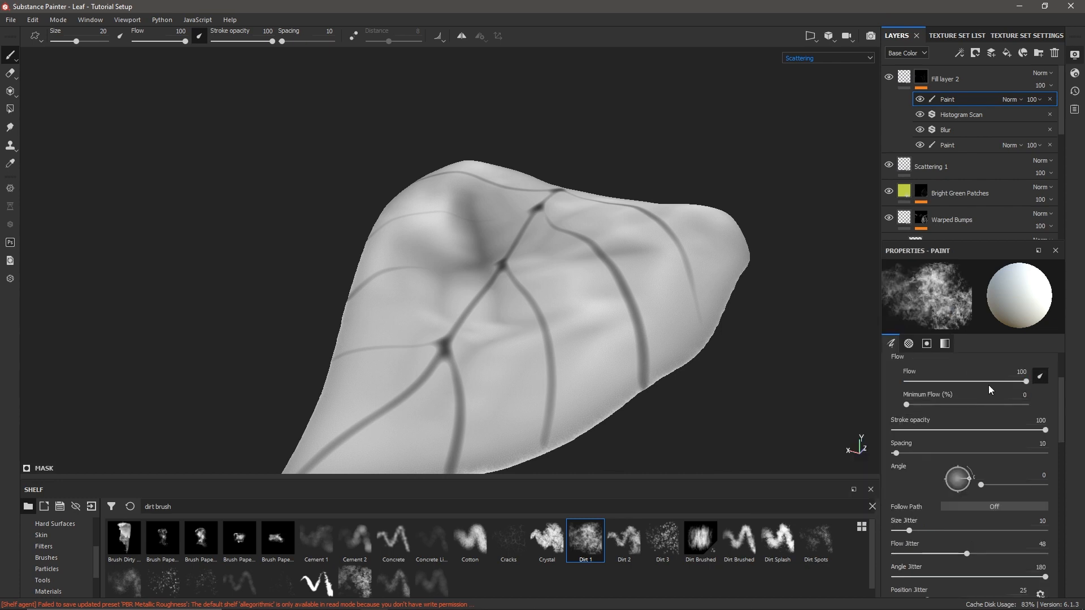
left_click(979, 381)
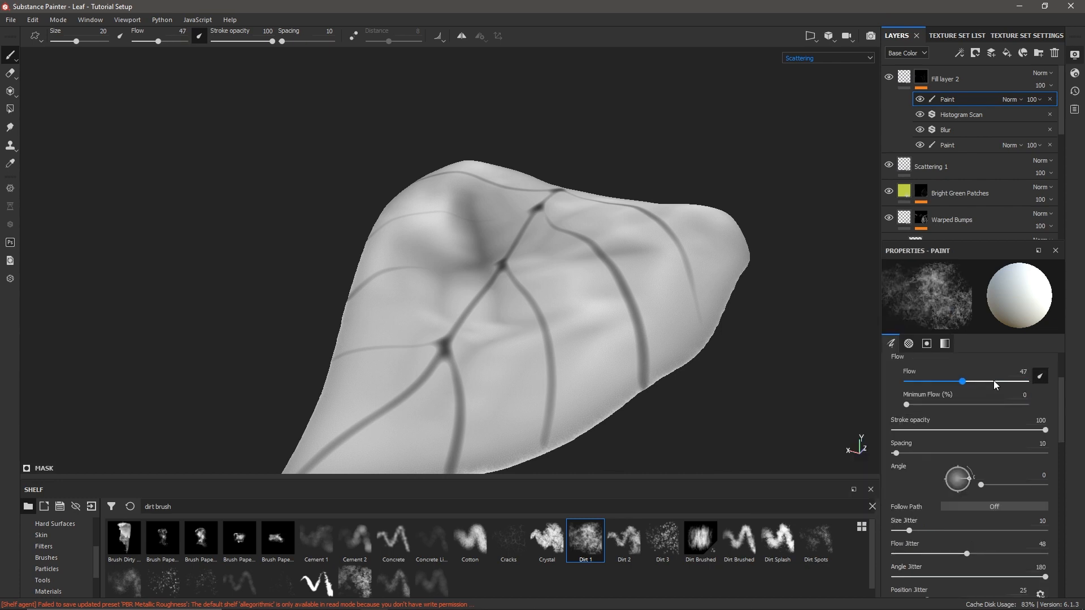
left_click_drag(994, 381, 962, 391)
scroll(1056, 425, "down", 4)
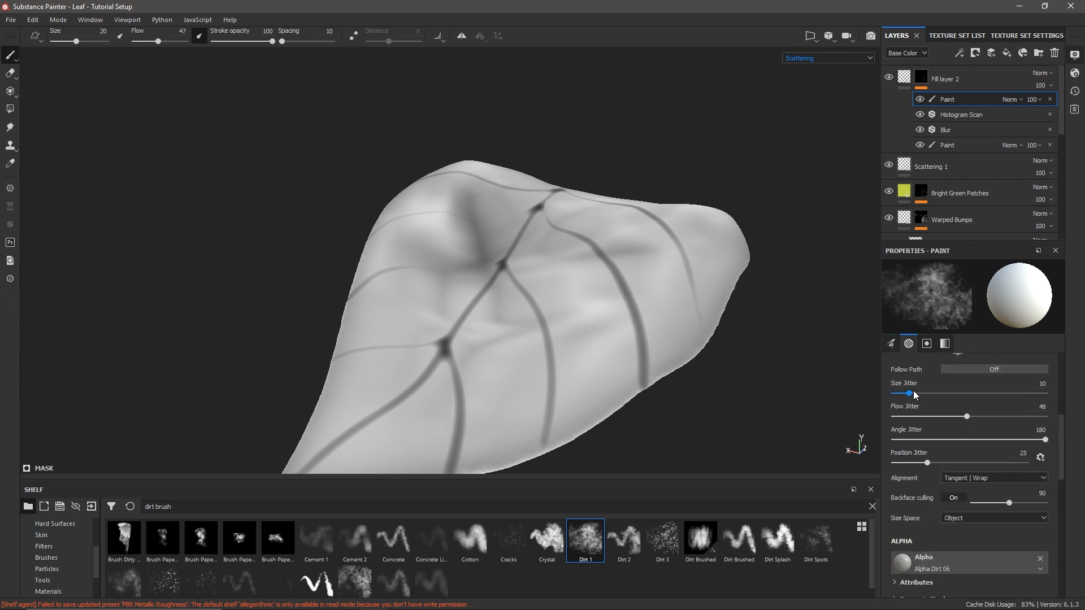
left_click_drag(913, 391, 969, 403)
scroll(968, 414, "up", 3)
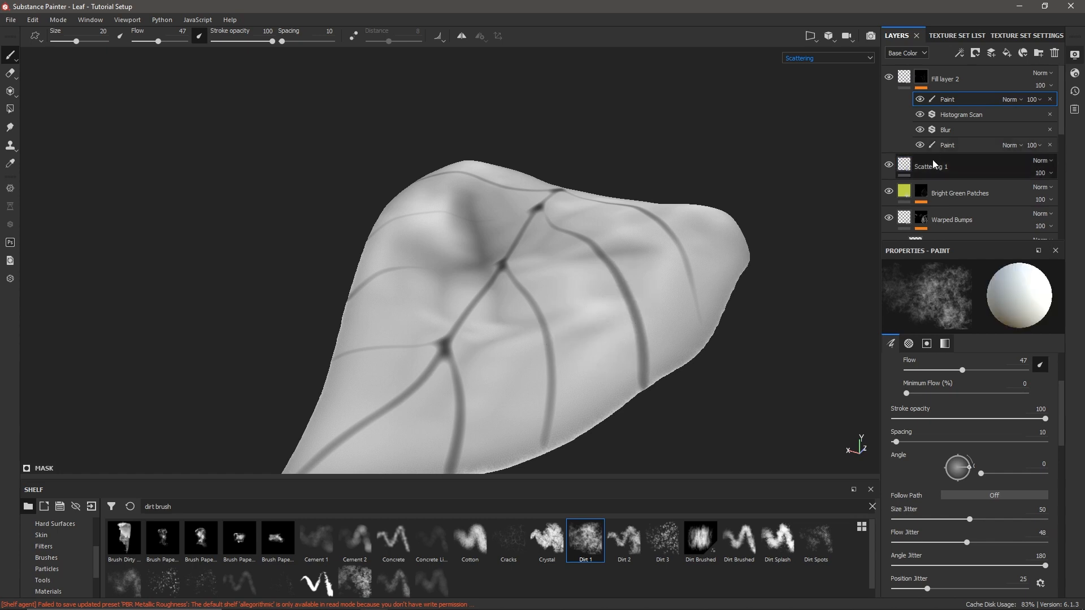
- Try a dirt stroke in the top fill layer's mask and compare it in the Mask and Scattering views
left_click(922, 81, "alt")
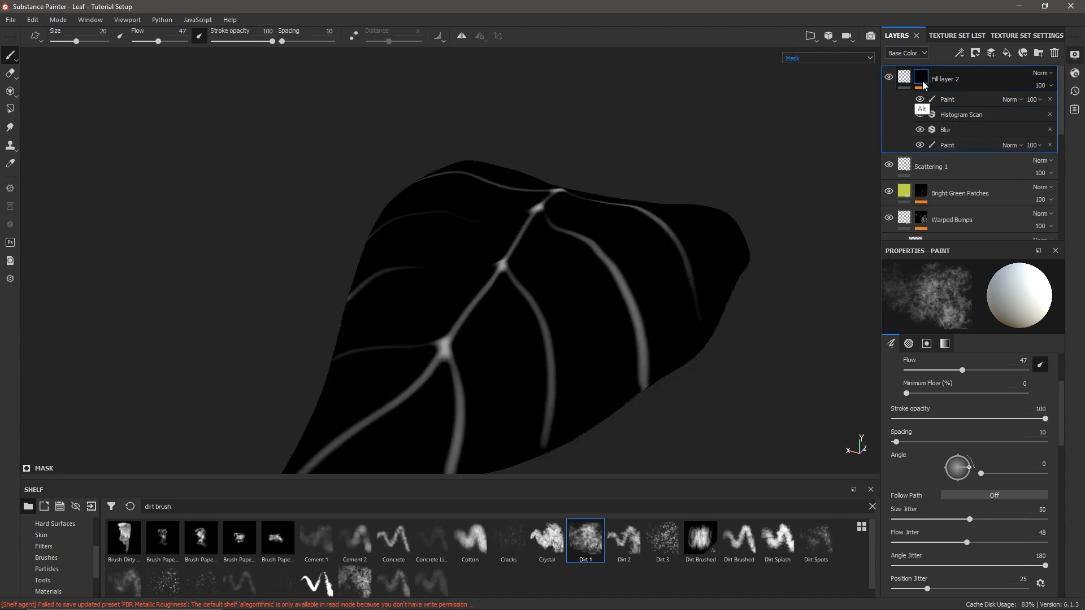
left_click(955, 99)
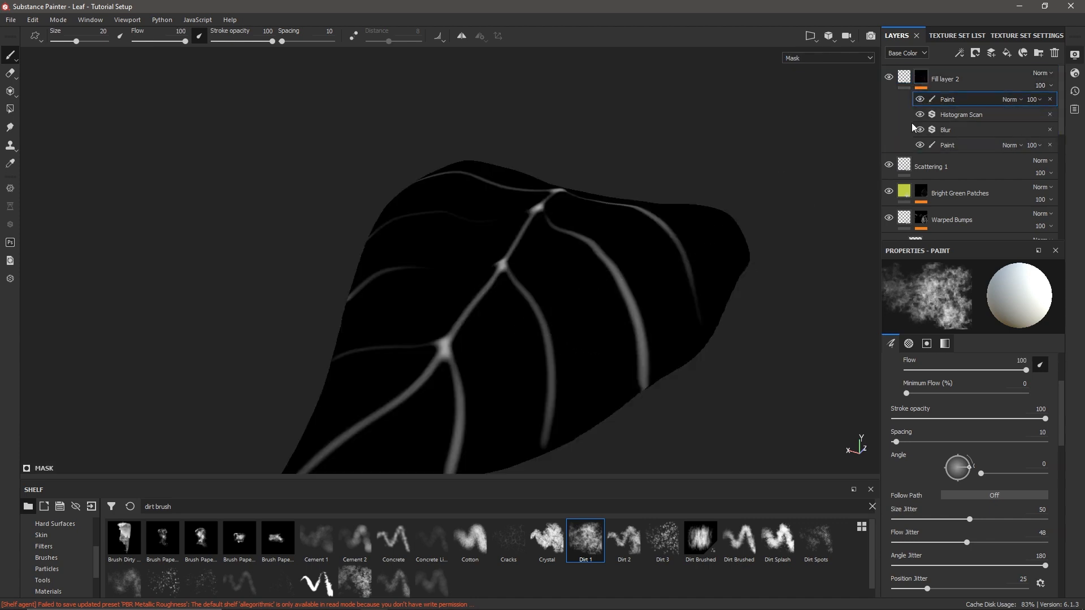
mouse_move(542, 299)
left_mouse_down()
mouse_move(577, 285)
mouse_move(602, 325)
left_mouse_up()
left_click(828, 59)
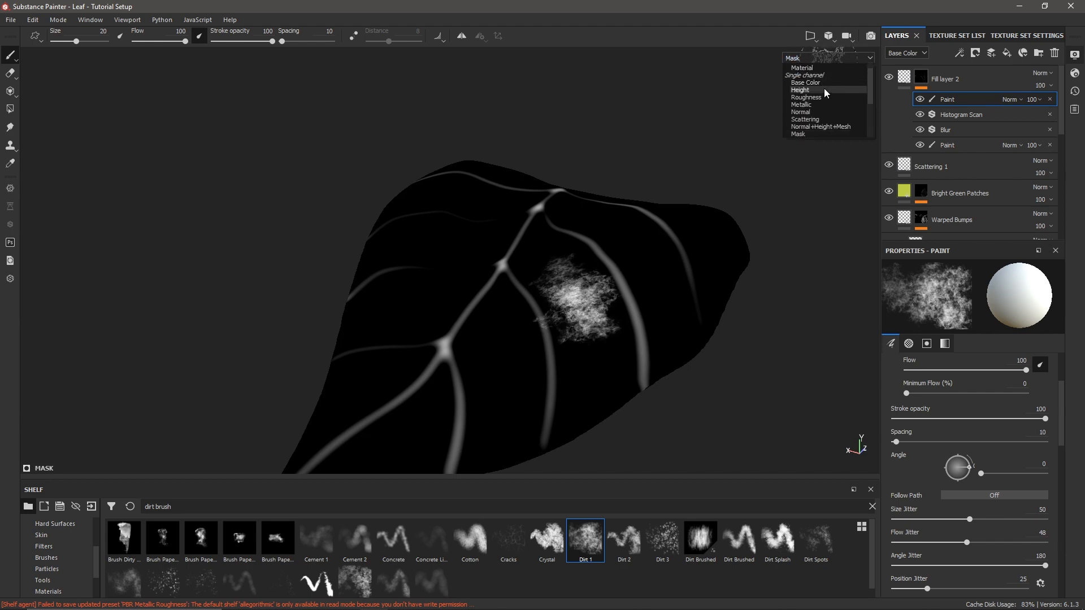
left_click(805, 119)
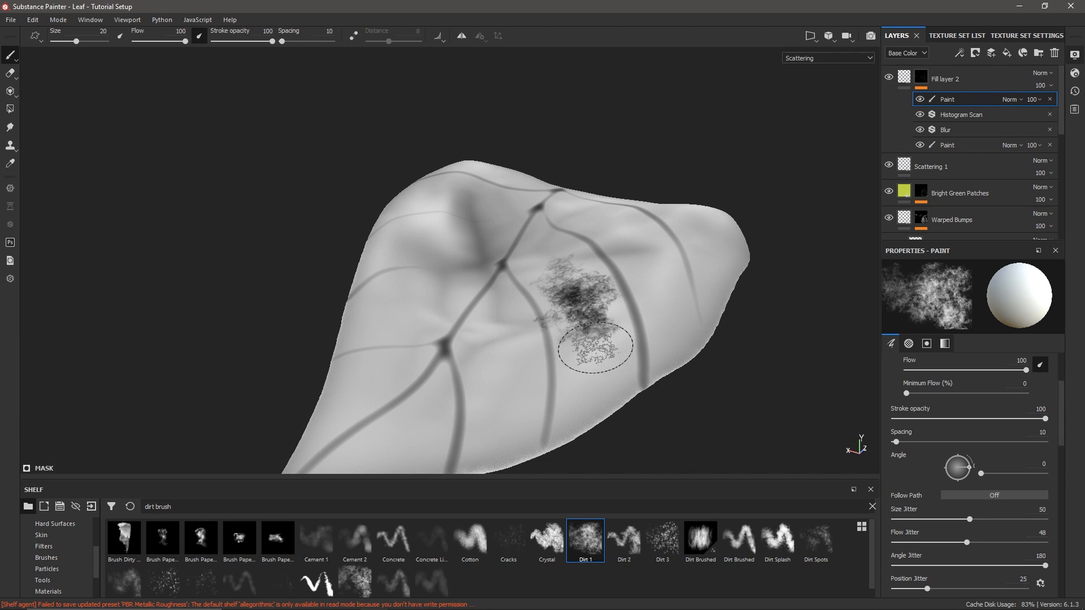
left_click(868, 57)
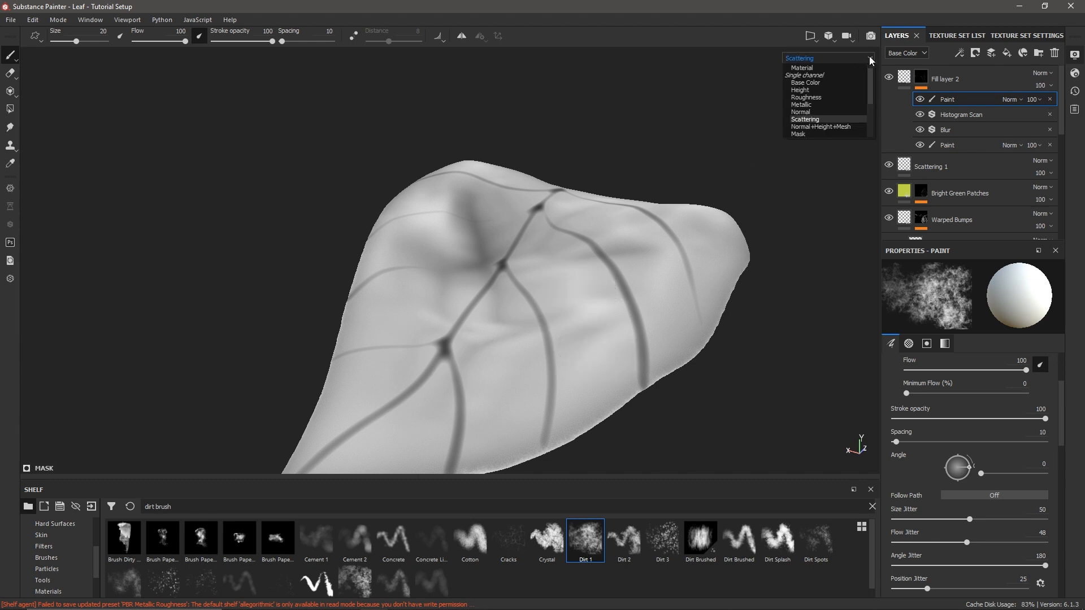
left_click(869, 56)
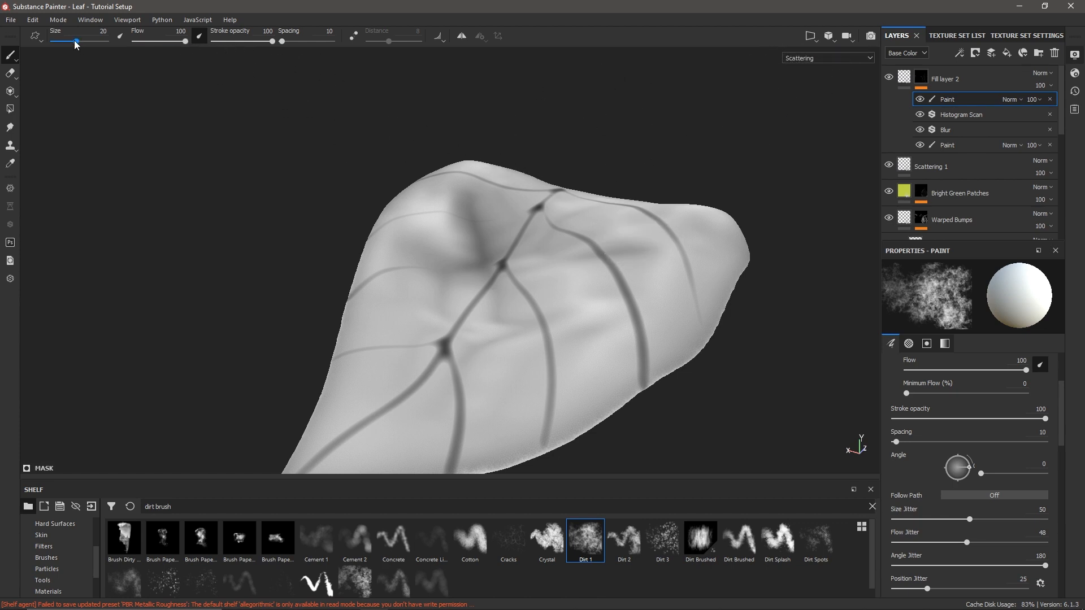
- Set the brush size to 51.24 and paint dirt into the mask across the leaf's middle and base, softening it with black
left_click_drag(76, 42, 91, 42)
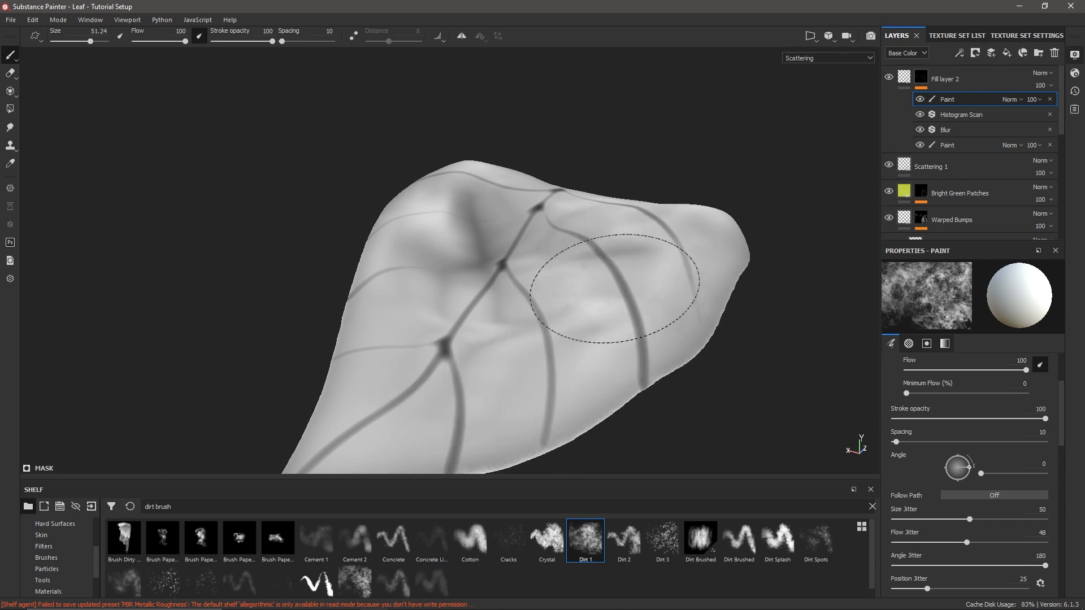
mouse_move(615, 288)
left_mouse_down()
mouse_move(486, 396)
mouse_move(400, 421)
left_mouse_up()
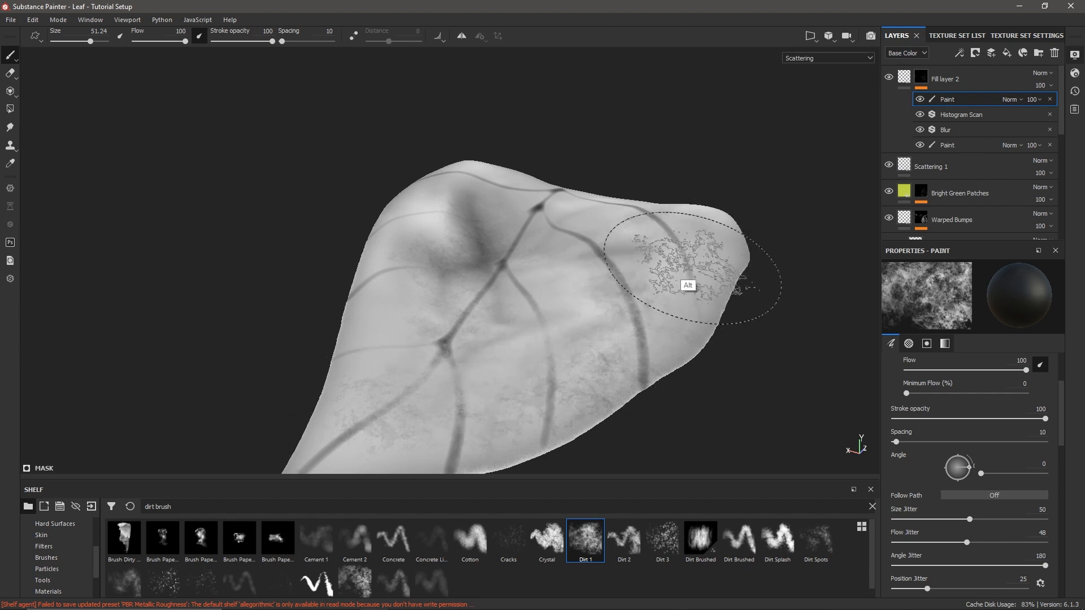
left_click_drag(678, 266, 605, 291, "alt")
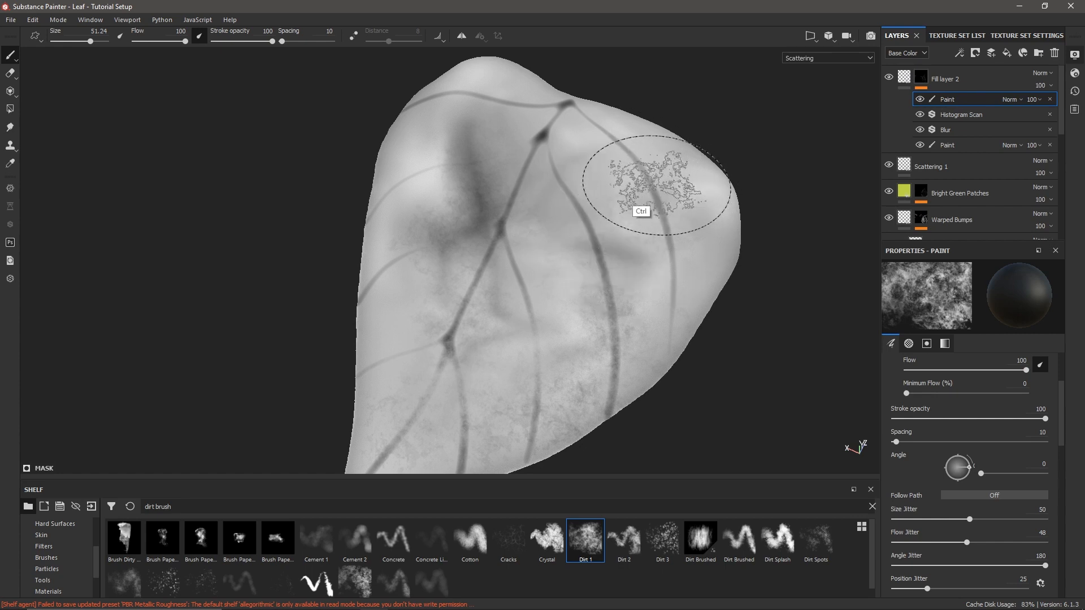
mouse_move(582, 193)
left_mouse_down()
mouse_move(603, 171)
mouse_move(501, 295)
left_mouse_up()
key("x")
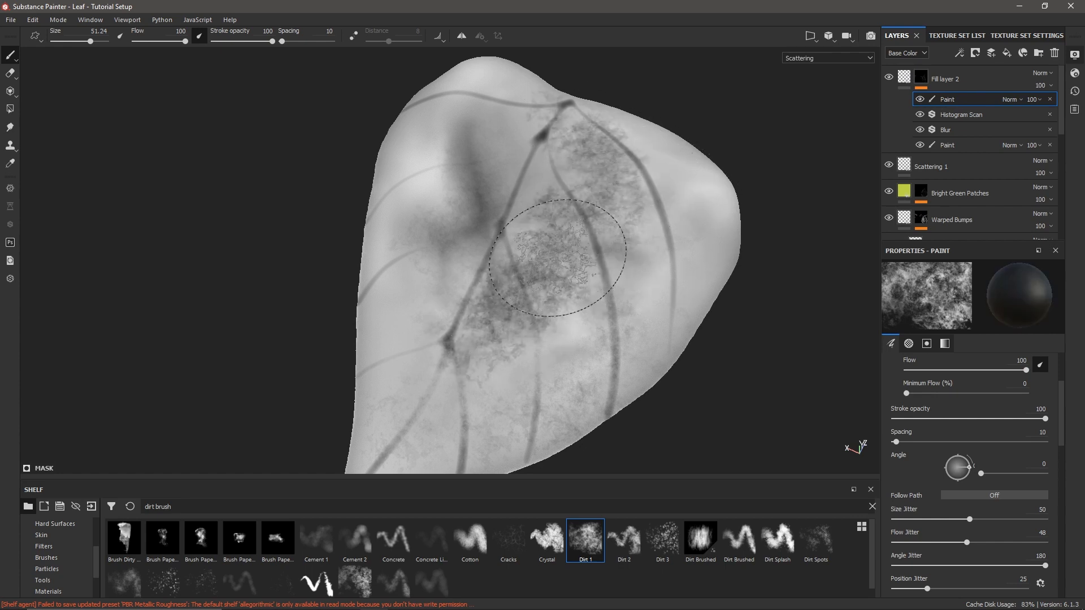
mouse_move(560, 259)
left_mouse_down()
mouse_move(509, 280)
mouse_move(586, 213)
mouse_move(525, 295)
left_mouse_up()
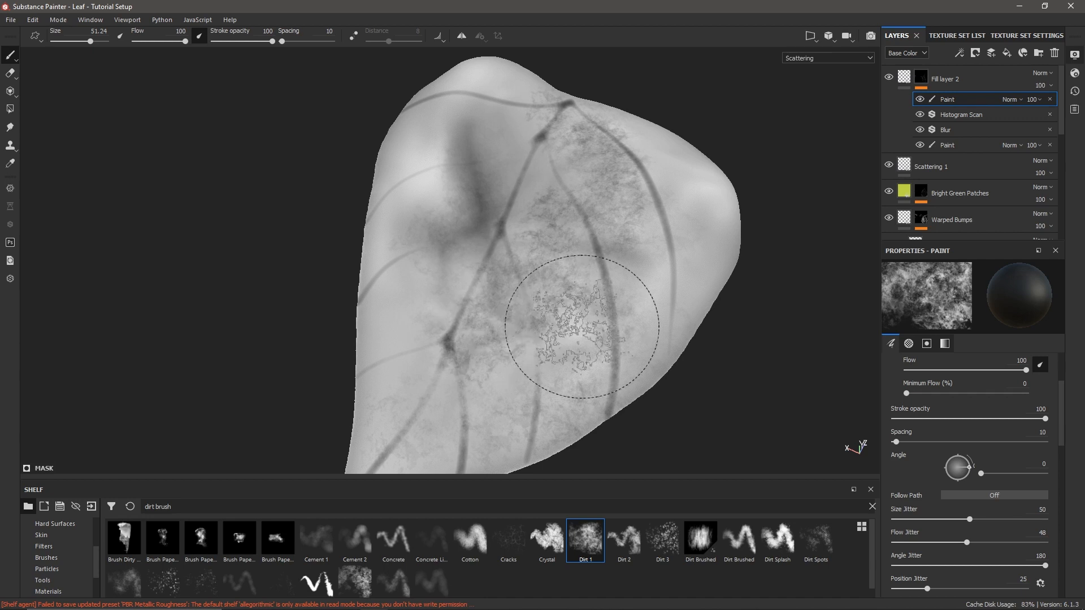
- Paint dirt patches into the mask near the leaf's stem end and outer edge, undoing the overly broad stroke
key("x")
mouse_move(460, 150)
left_mouse_down()
mouse_move(424, 182)
mouse_move(500, 220)
left_mouse_up()
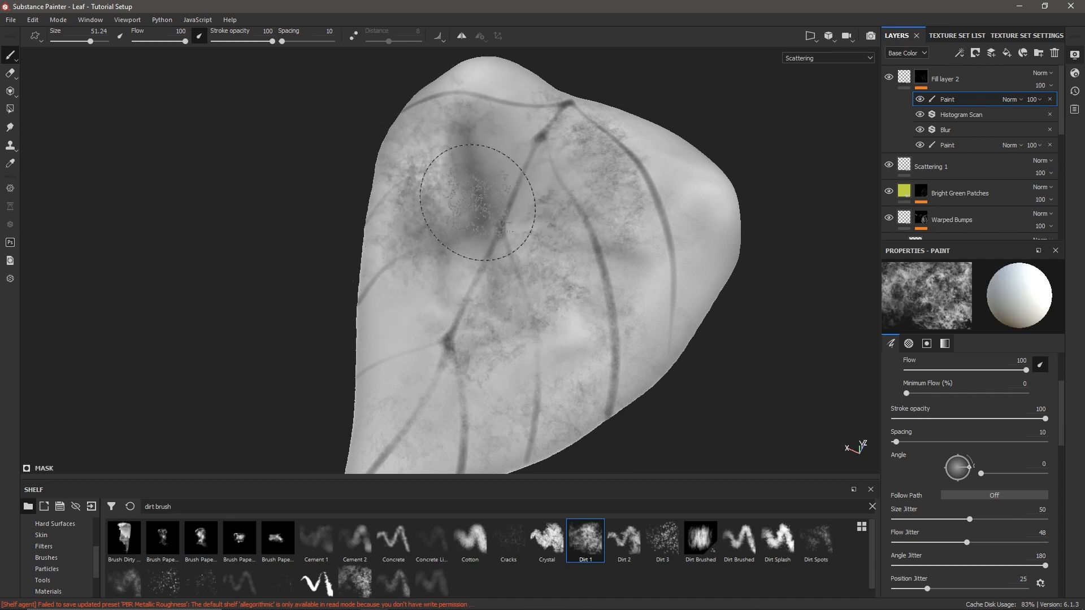
key("ctrl+z")
mouse_move(471, 108)
left_mouse_down()
mouse_move(387, 182)
mouse_move(600, 151)
mouse_move(452, 113)
mouse_move(434, 139)
left_mouse_up()
key("x")
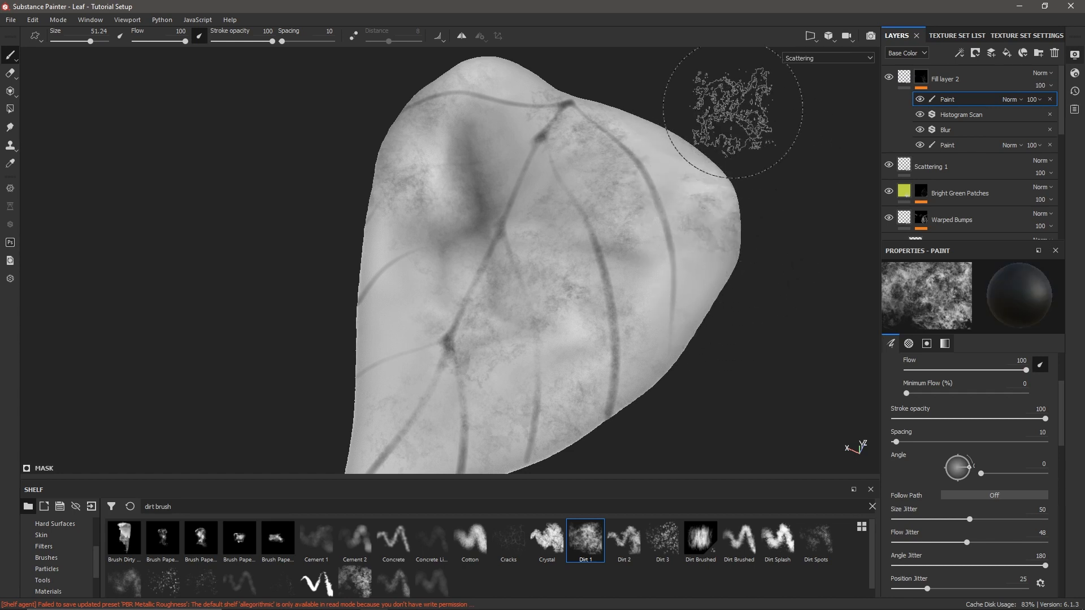
mouse_move(653, 145)
left_mouse_down("alt")
mouse_move(538, 286)
mouse_move(582, 328)
mouse_move(416, 247)
mouse_move(392, 300)
mouse_move(584, 337)
left_mouse_up("alt")
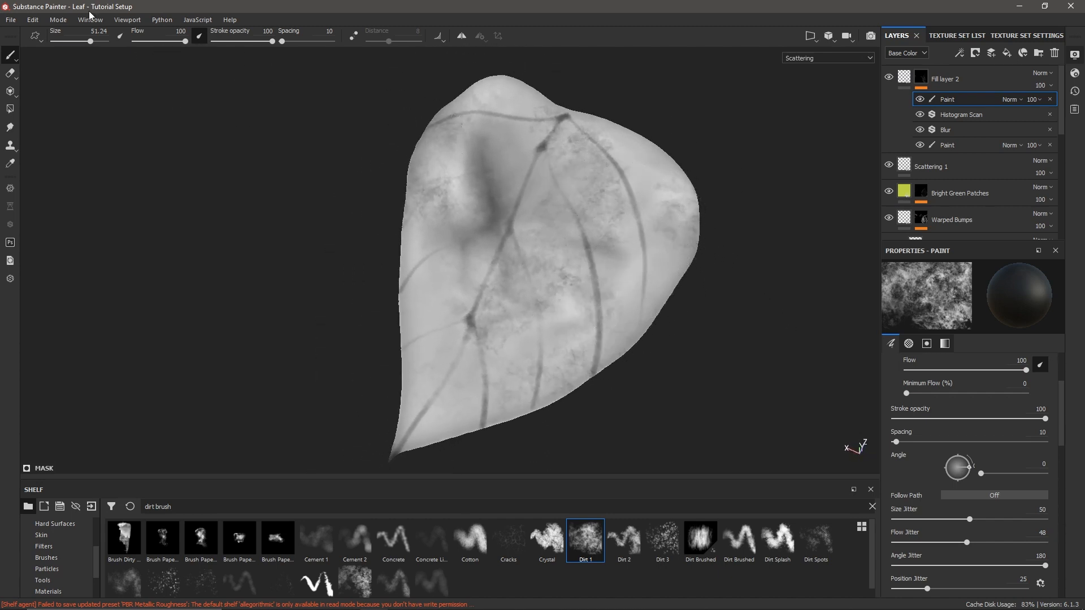
- Set the brush size to 24.48 and the top paint effect's opacity to 81
left_click_drag(90, 41, 78, 41)
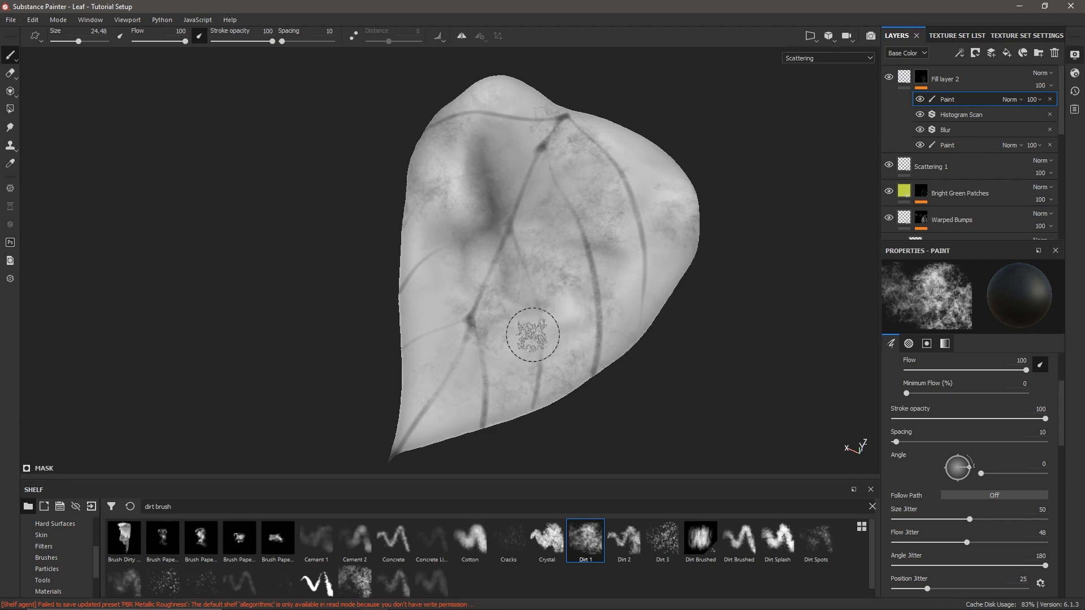
left_click_drag(533, 333, 537, 260, "alt")
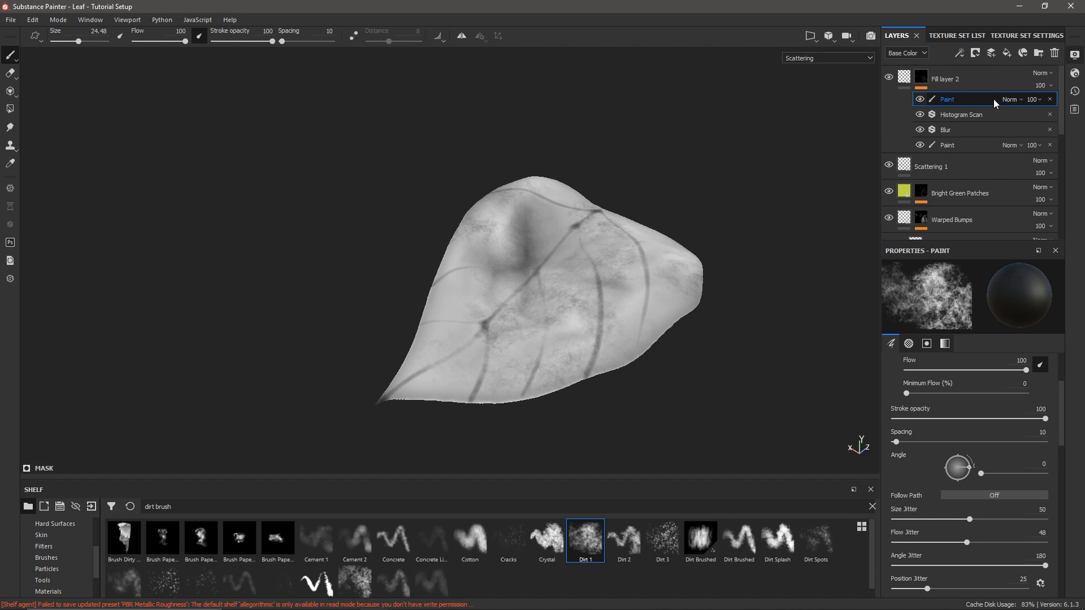
left_click(1038, 99)
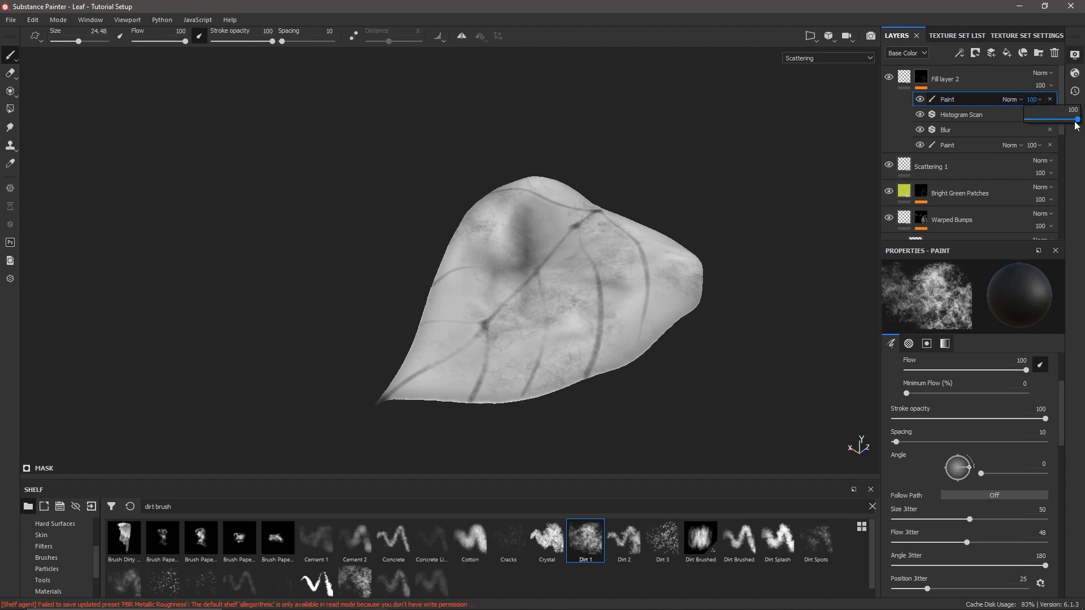
mouse_move(1079, 121)
left_mouse_down()
mouse_move(1041, 121)
mouse_move(1072, 125)
left_mouse_up()
- Show the full material under rotated lighting, and set the shader's subsurface scattering scale to 0.56 with an adjusted color hue
key("m")
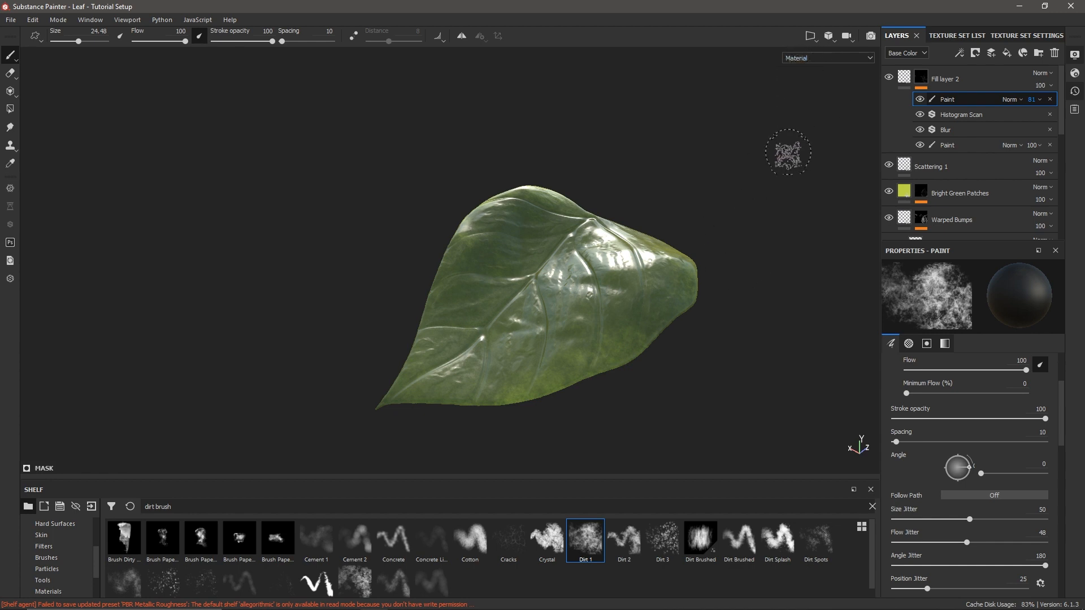
mouse_move(677, 228)
right_mouse_down("shift")
mouse_move(596, 240)
mouse_move(685, 235)
right_mouse_up("shift")
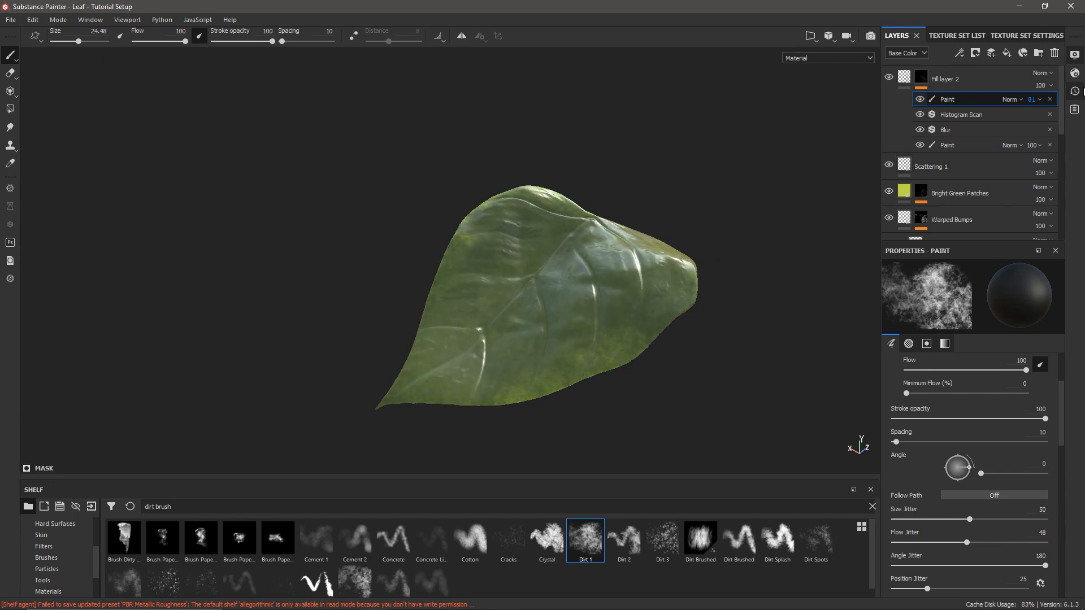
left_click(1074, 73)
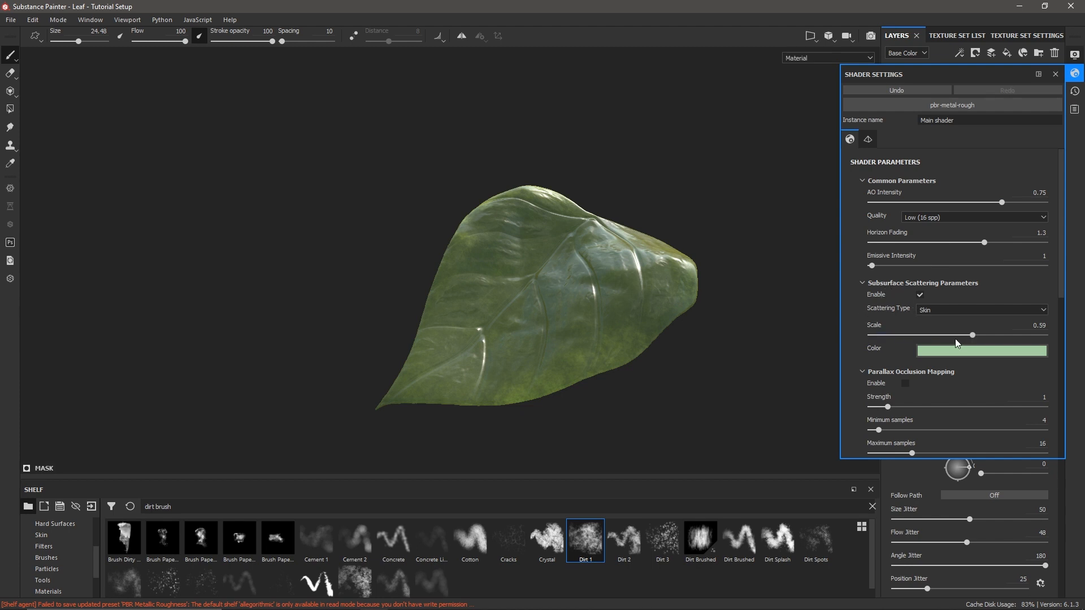
left_click_drag(971, 336, 914, 344)
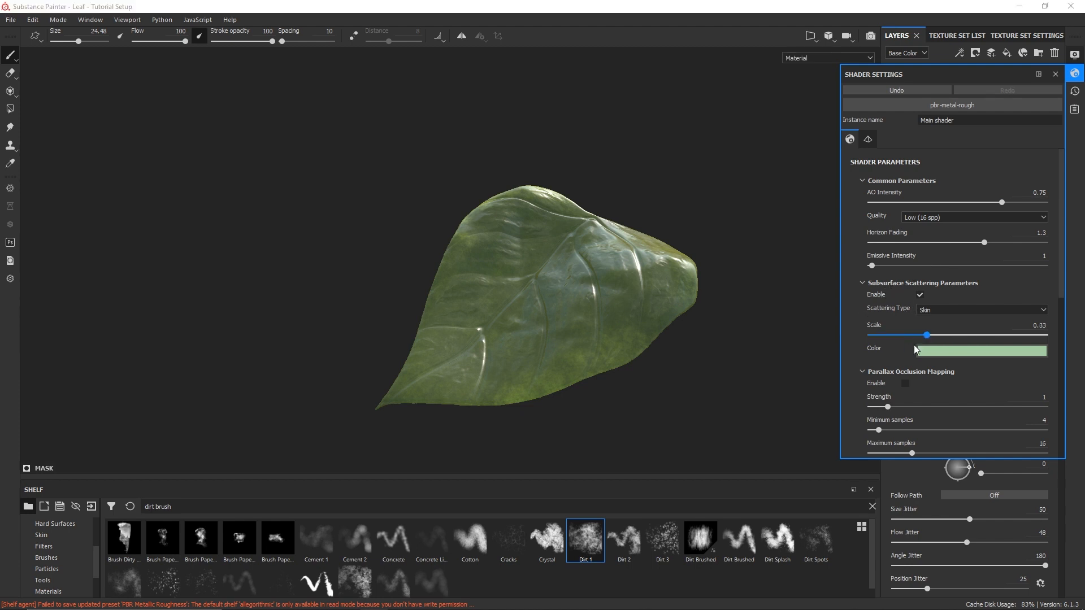
left_click(950, 351)
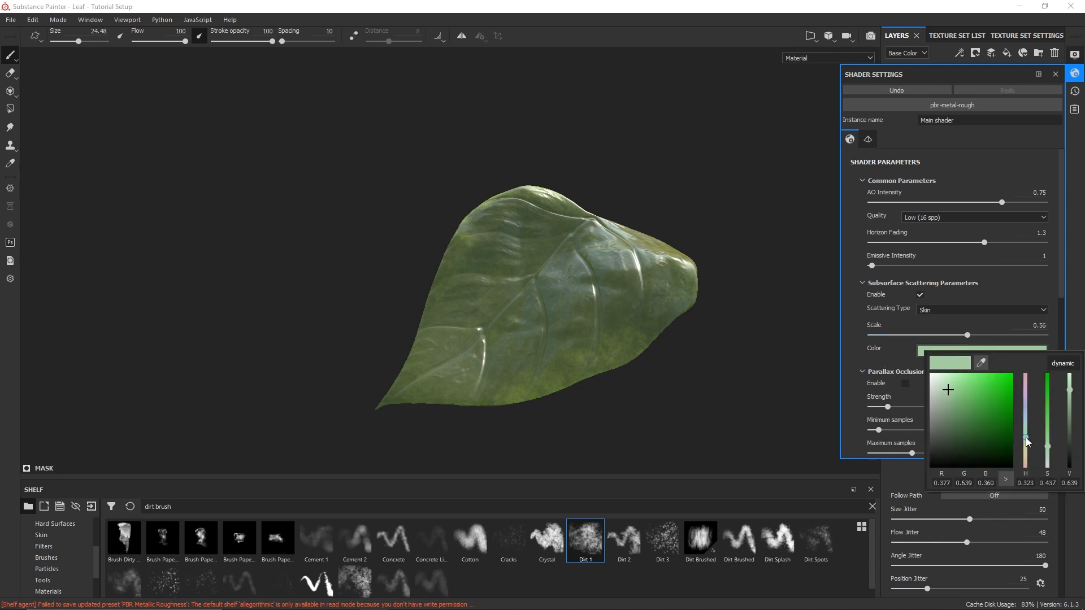
left_click_drag(1026, 438, 1023, 445)
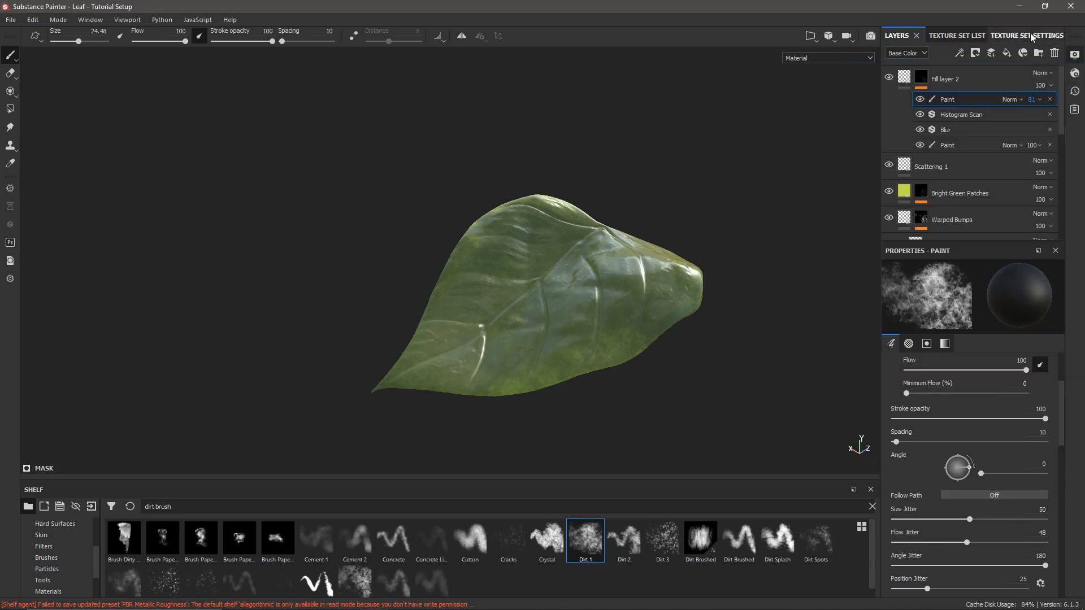
- Check the texture set's channel list and open the PBR Metallic Roughness output template in the texture export settings
left_click(1031, 36)
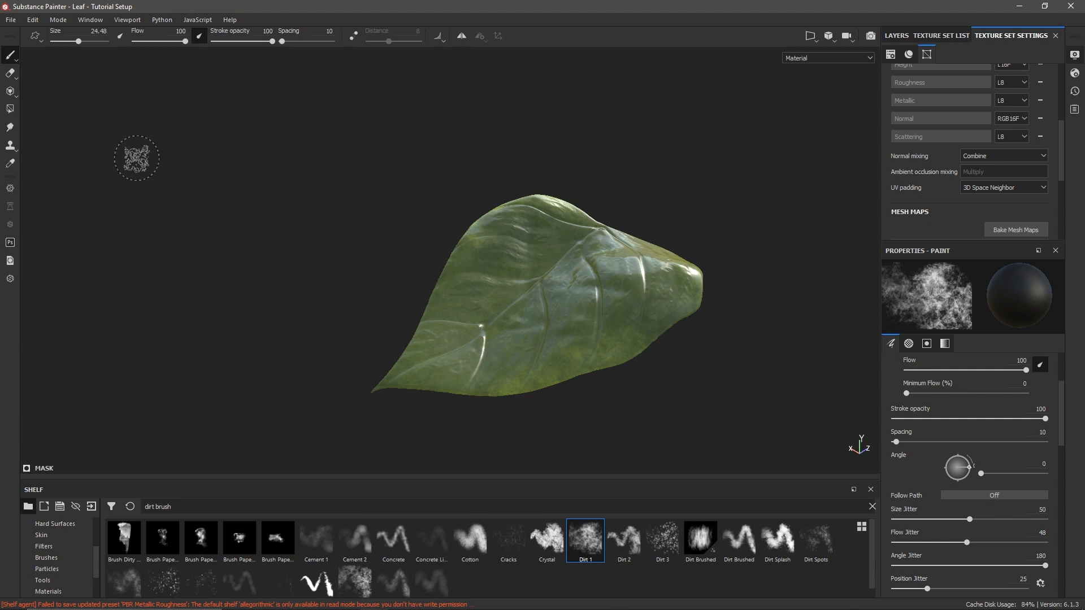
left_click(10, 20)
left_click(57, 219)
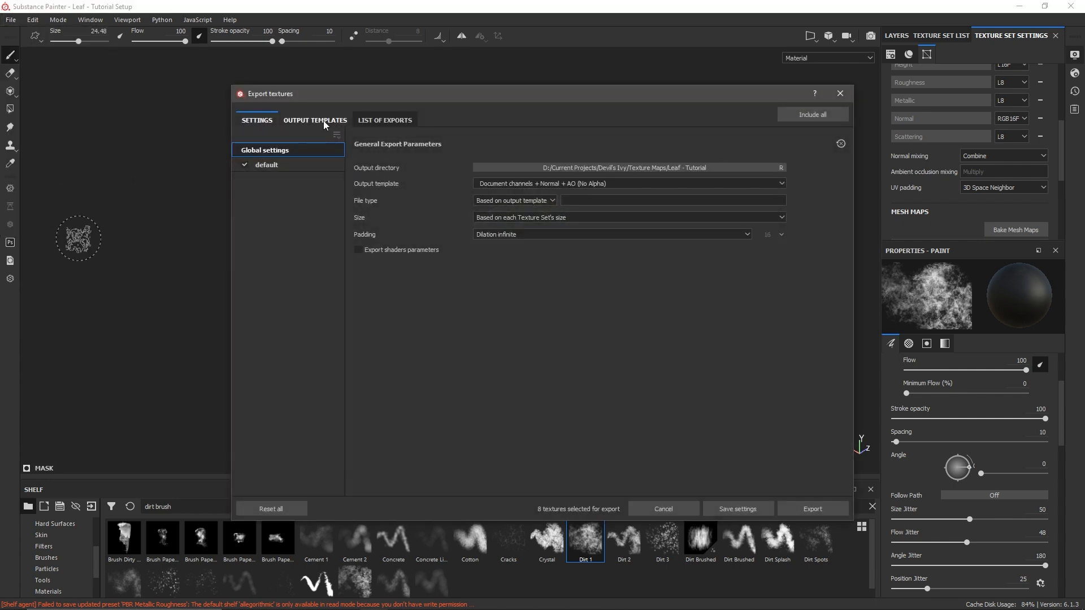
left_click(312, 121)
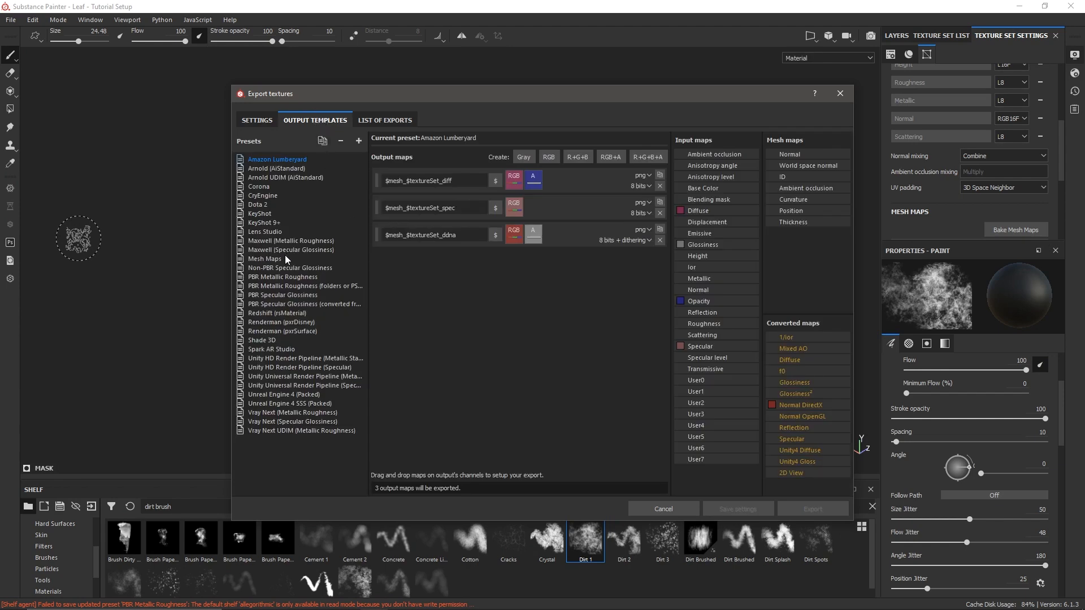
left_click(273, 277)
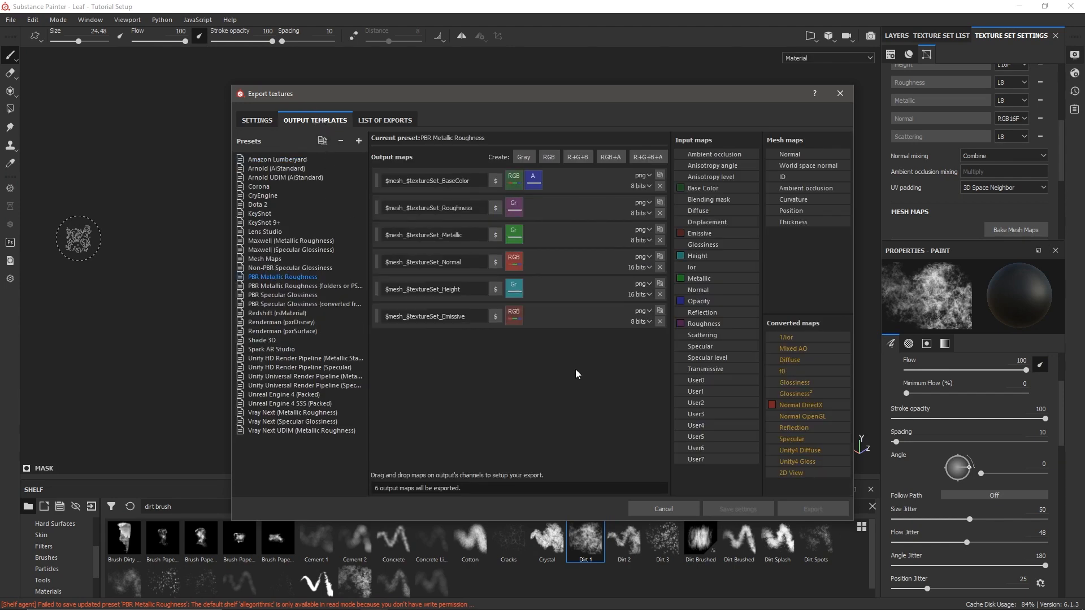
- Add a grayscale output map named Scattering to the PBR Metallic Roughness template
left_click(524, 157)
left_click_drag(415, 343, 362, 346)
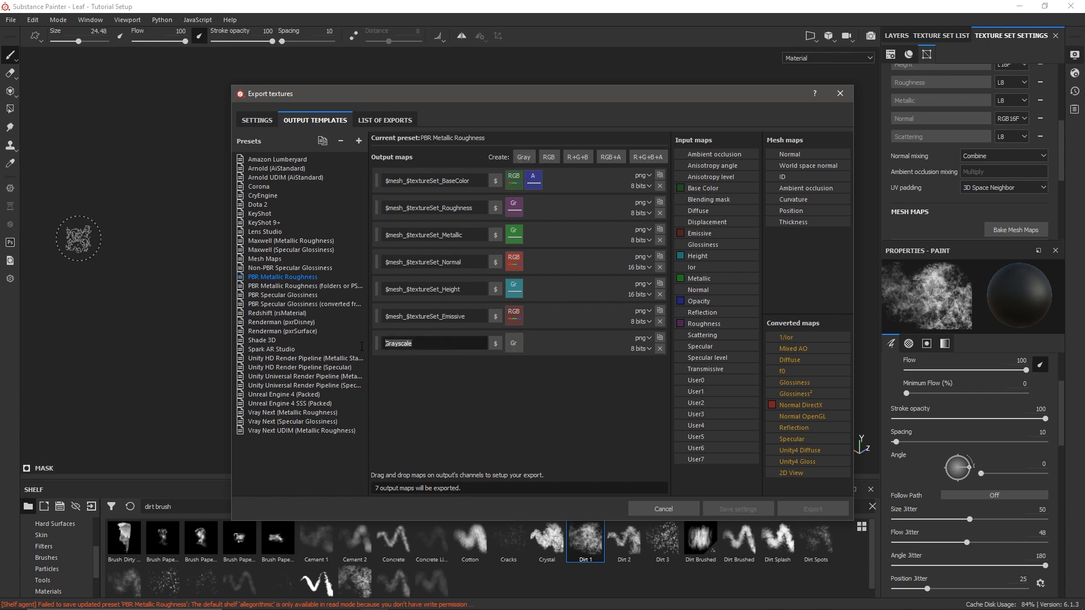
type("Scattering")
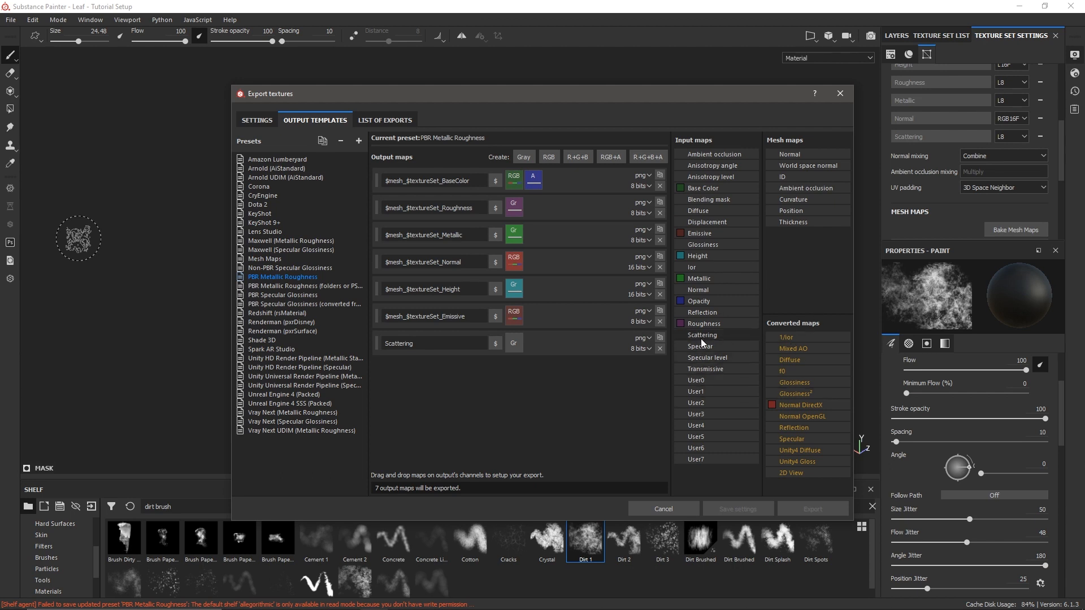
- Assign the Scattering input map's gray channel to the Scattering output map
left_click_drag(701, 337, 520, 351)
left_click_drag(520, 346, 520, 347)
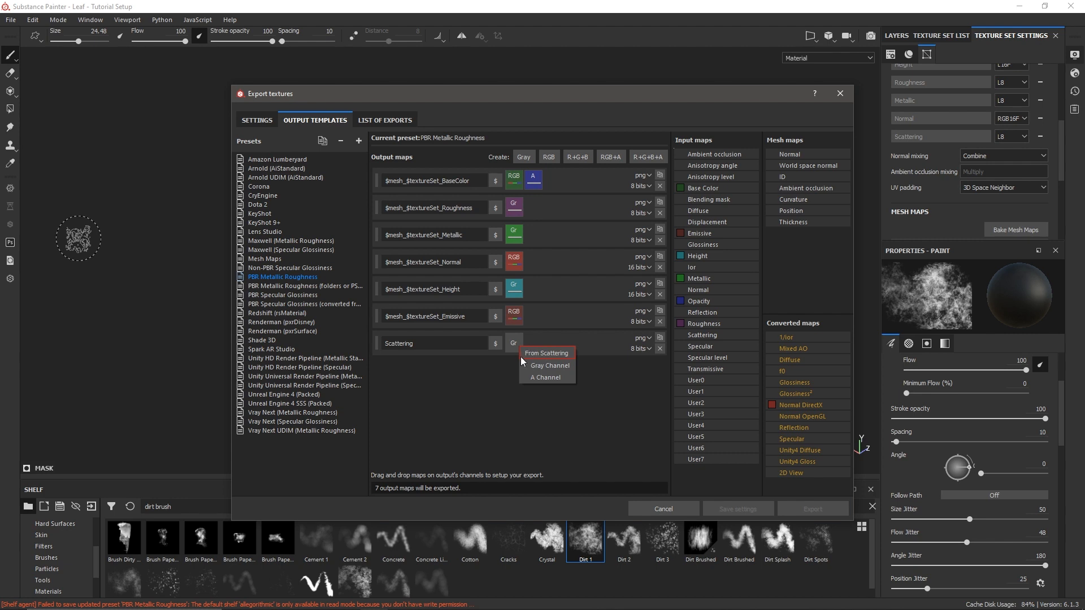
left_click(536, 364)
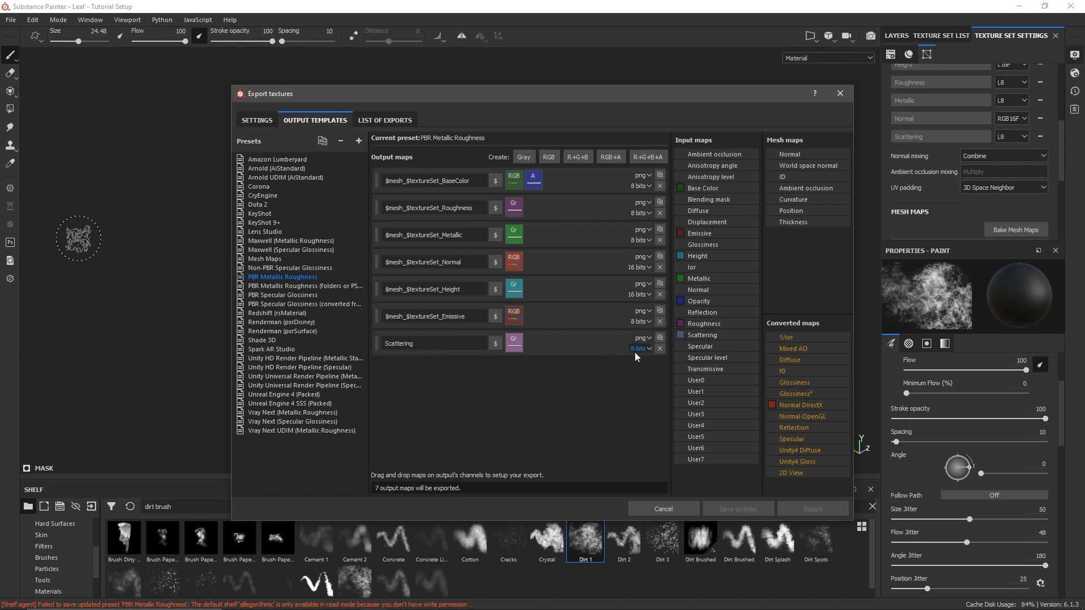
- Set the Scattering output map's bit depth to 16 bits in the PBR Metallic Roughness template
left_click(257, 120)
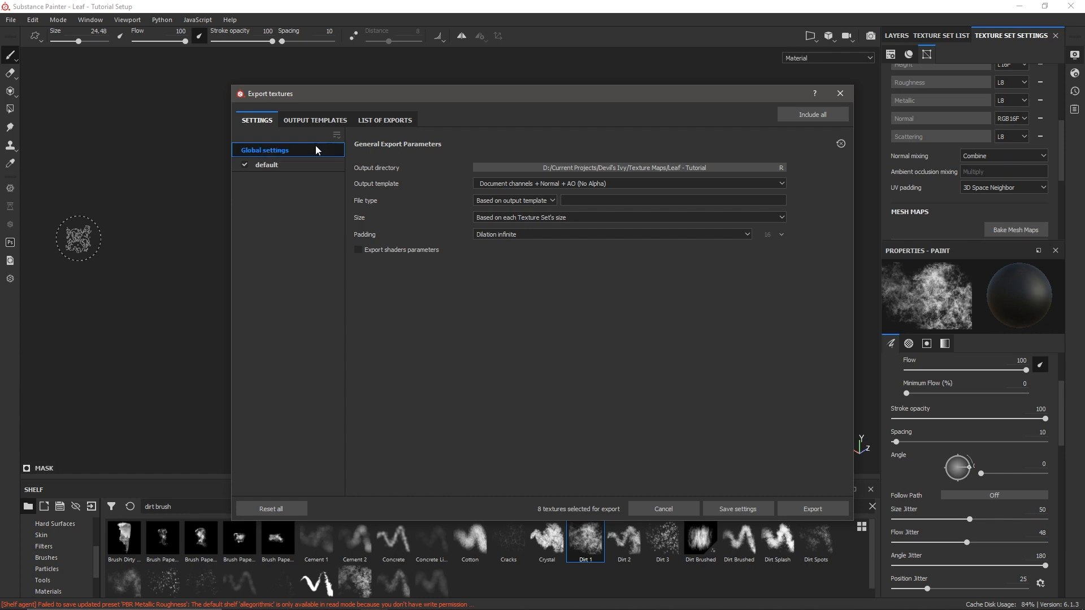
left_click(307, 120)
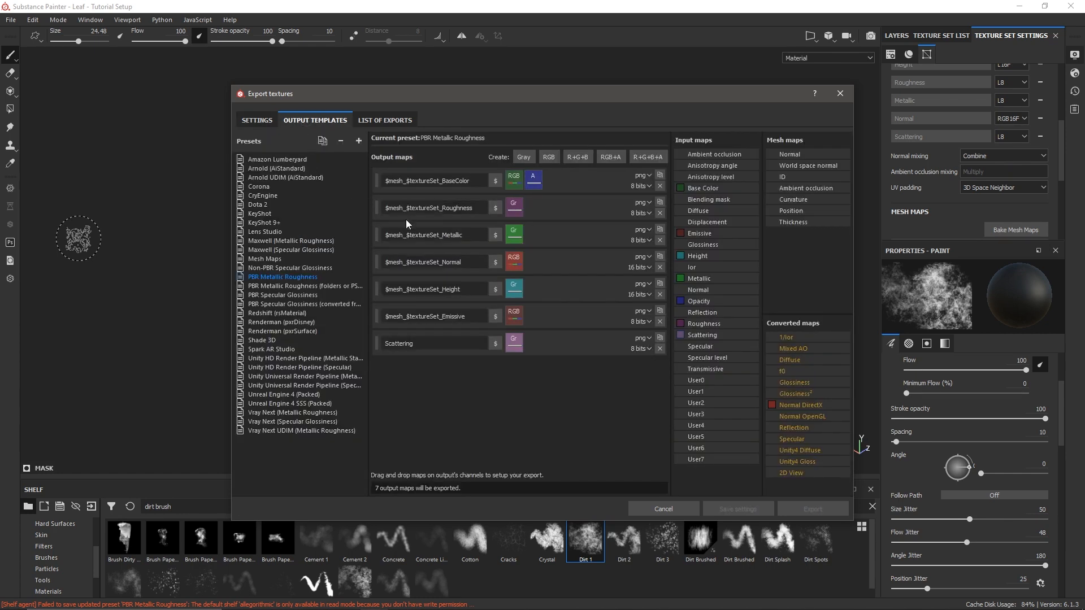
left_click(640, 348)
left_click(644, 373)
- Compare the list of exports with the export settings and output template, export the leaf textures, and close the export dialog
left_click(383, 121)
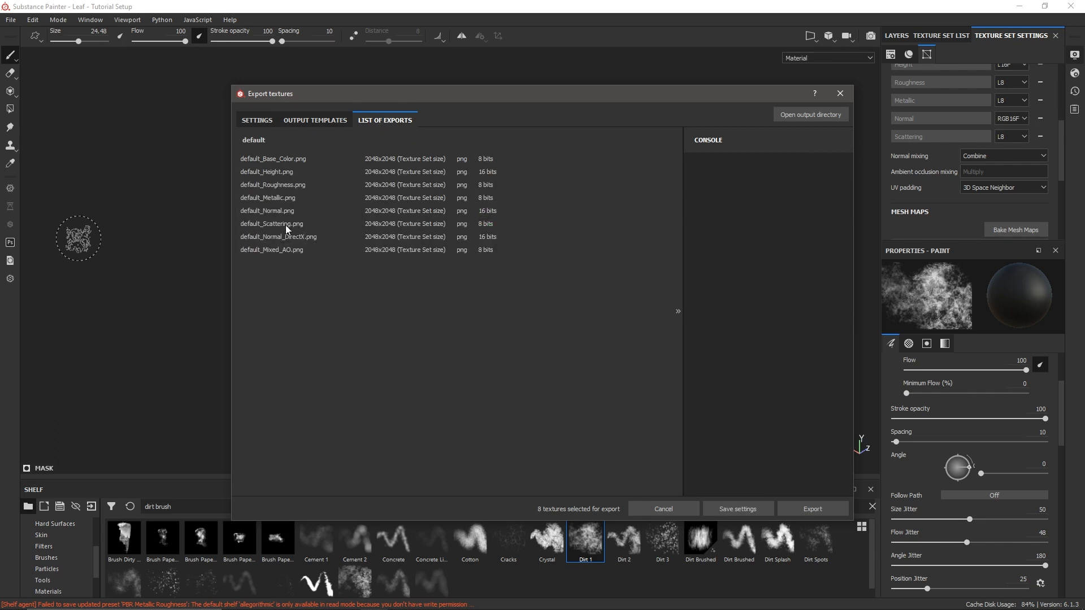
left_click(260, 123)
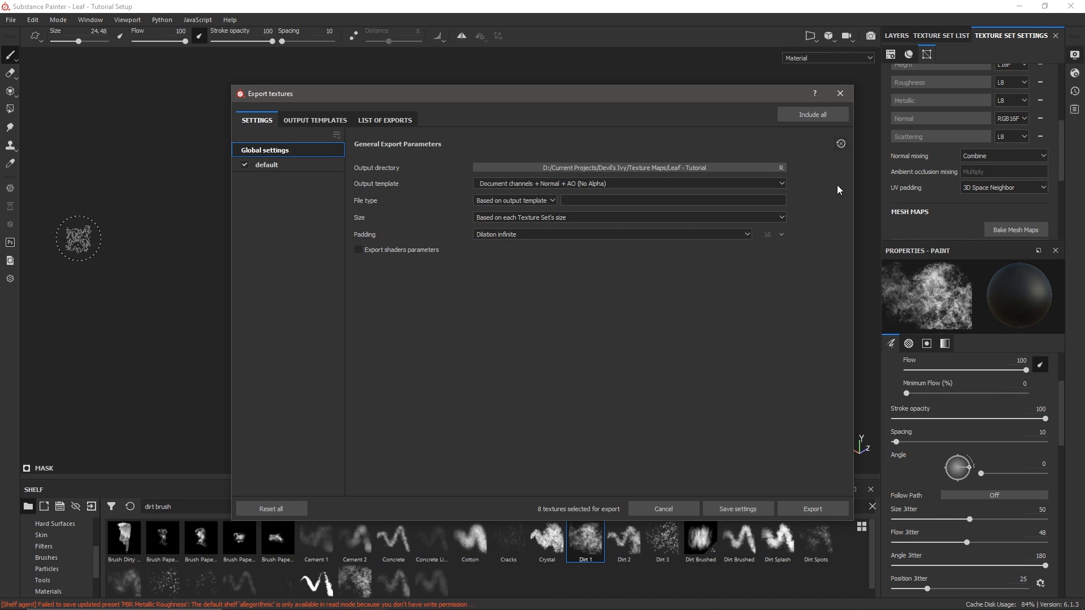
left_click(385, 120)
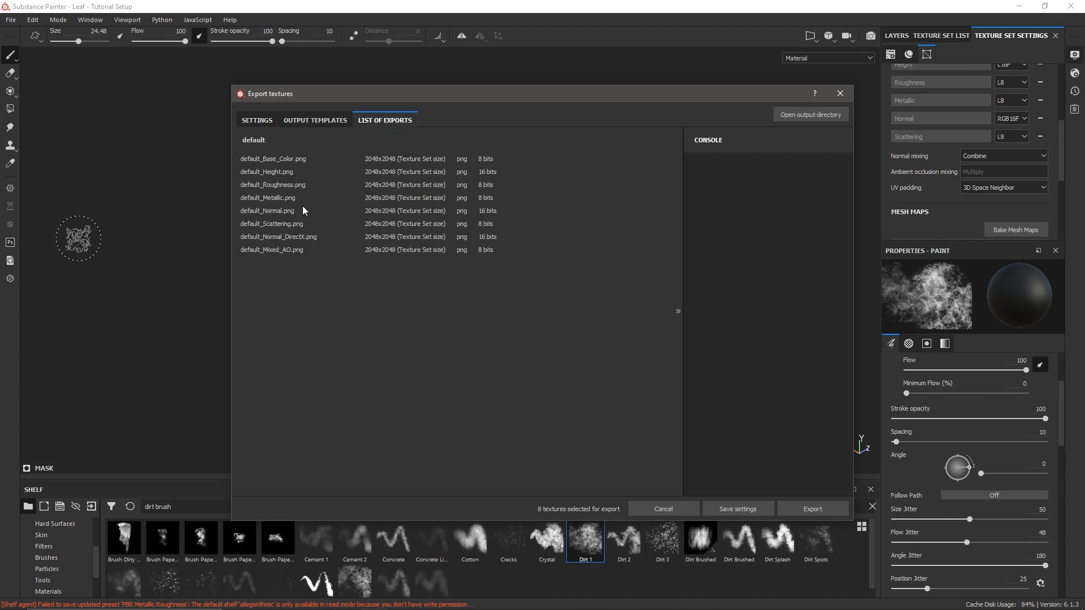
left_click(275, 124)
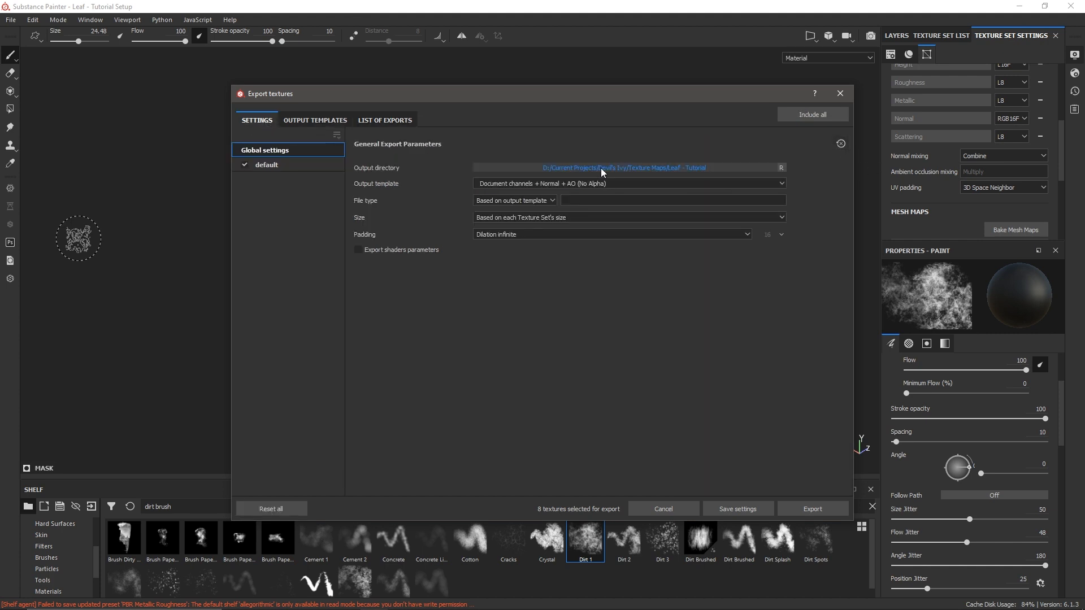
left_click(332, 122)
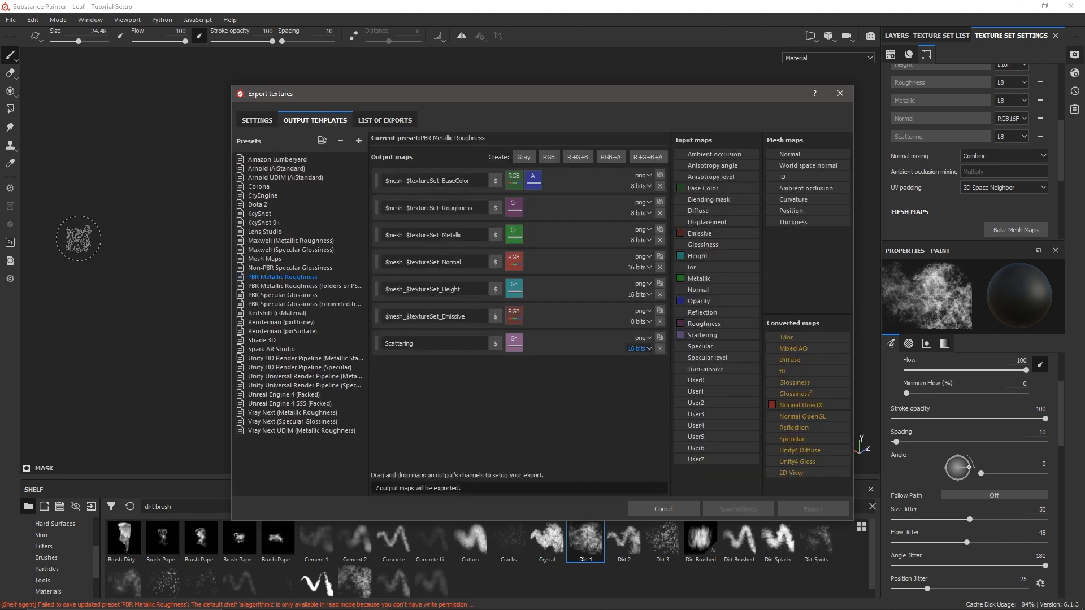
left_click(380, 121)
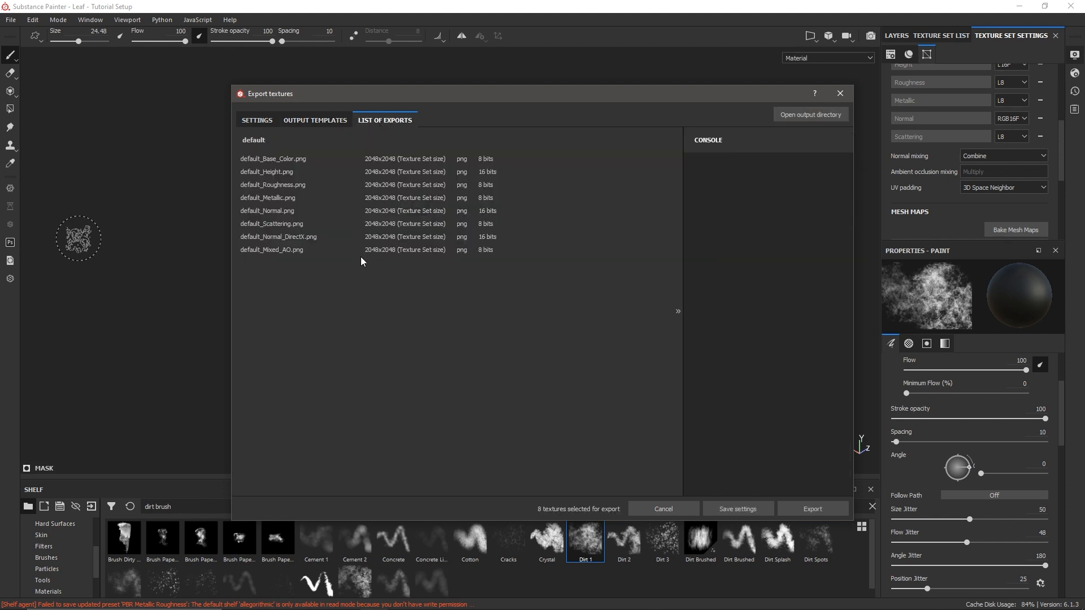
left_click(813, 509)
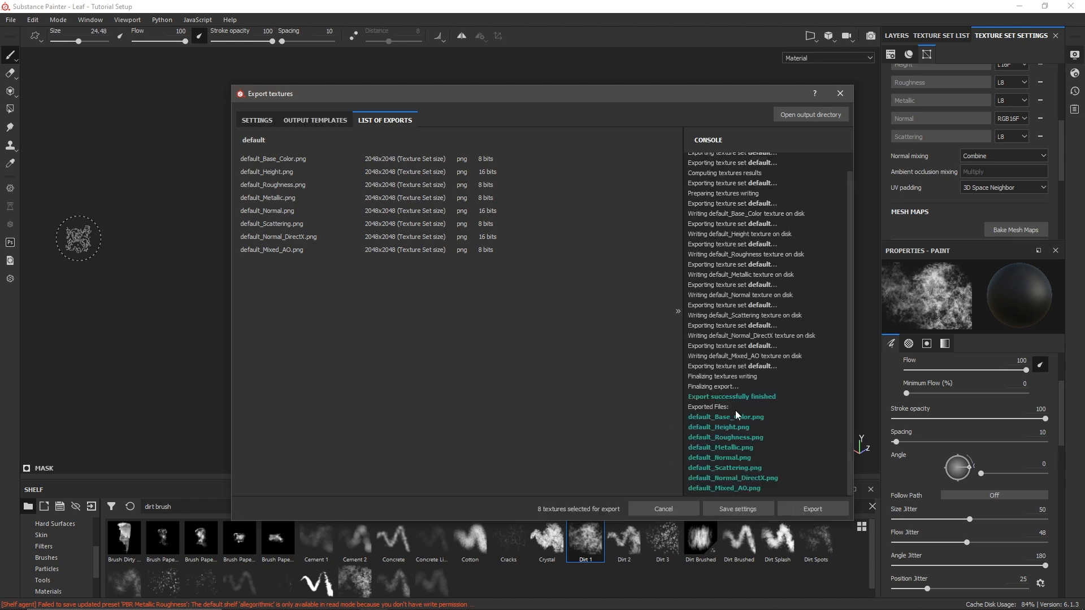
left_click(839, 95)
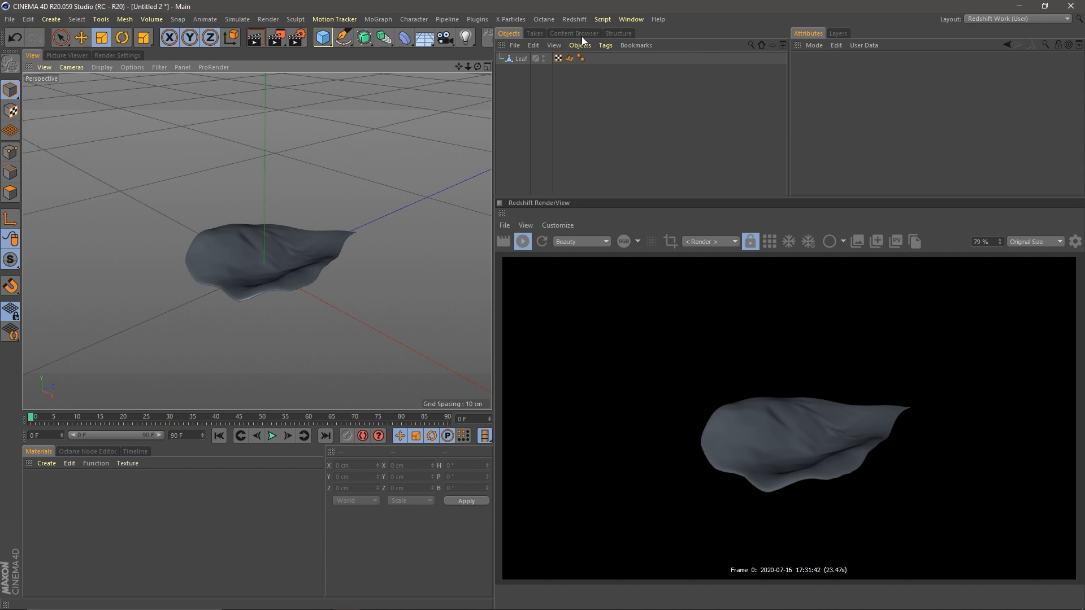
- In Cinema 4D, add a Redshift dome light and load canada_montreal_loft_max_sunny as its dome map
left_click(571, 20)
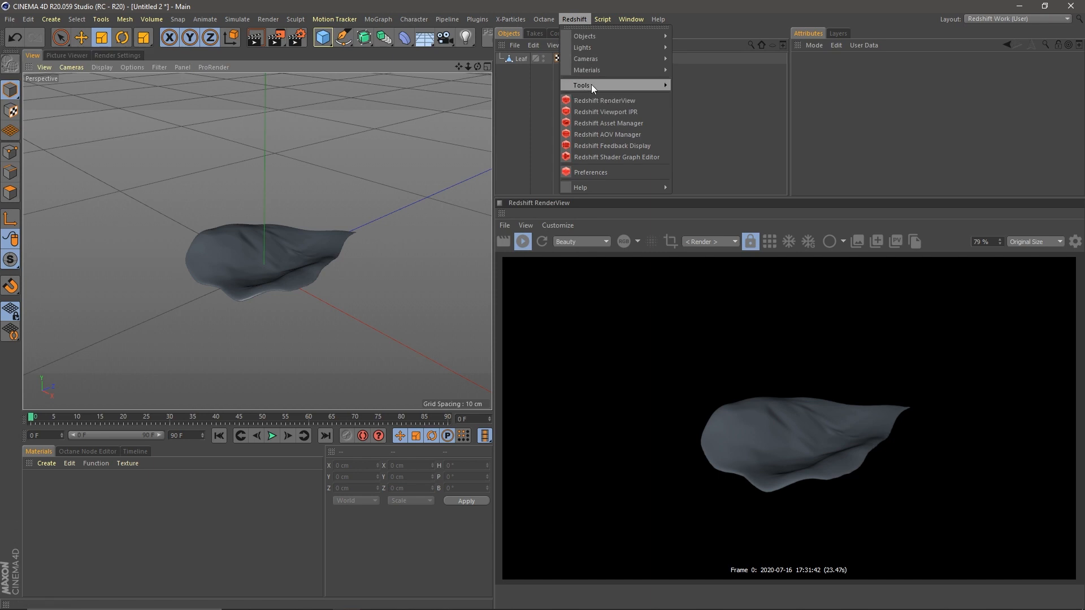
mouse_move(614, 49)
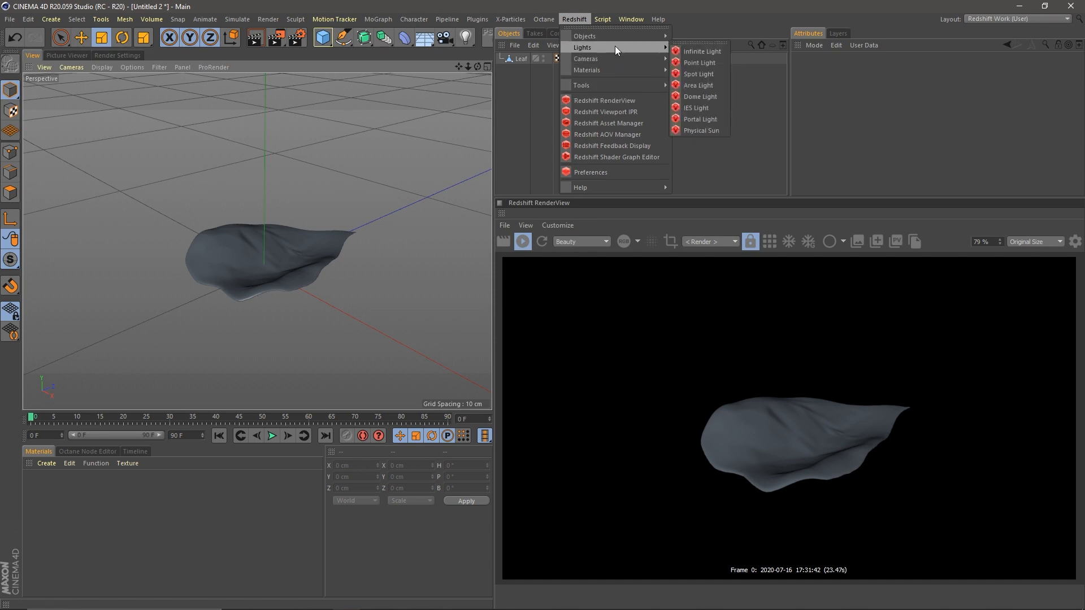
left_click(704, 96)
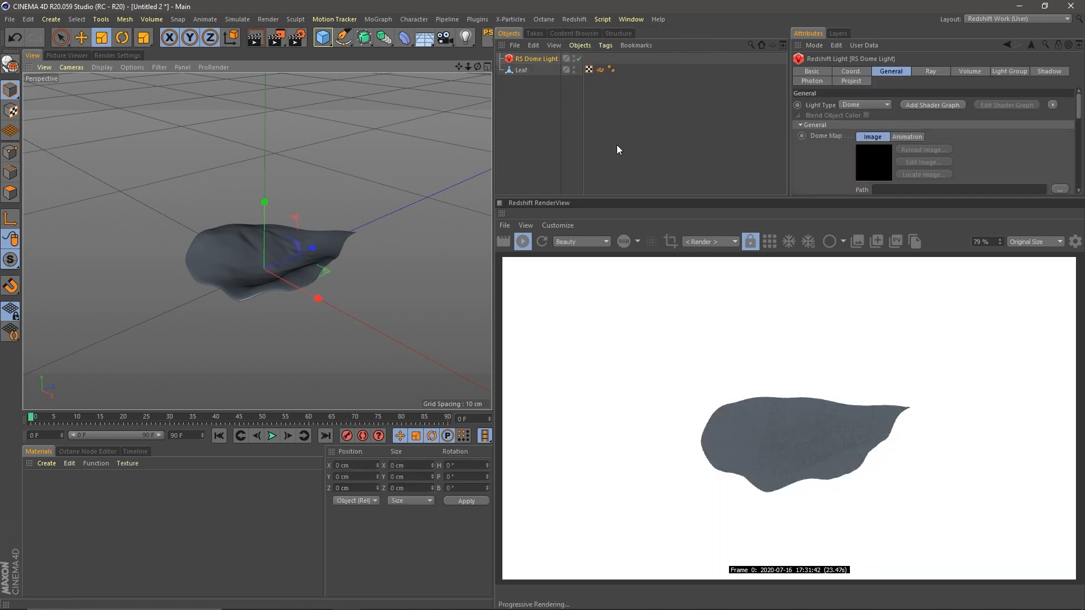
left_click(1055, 189)
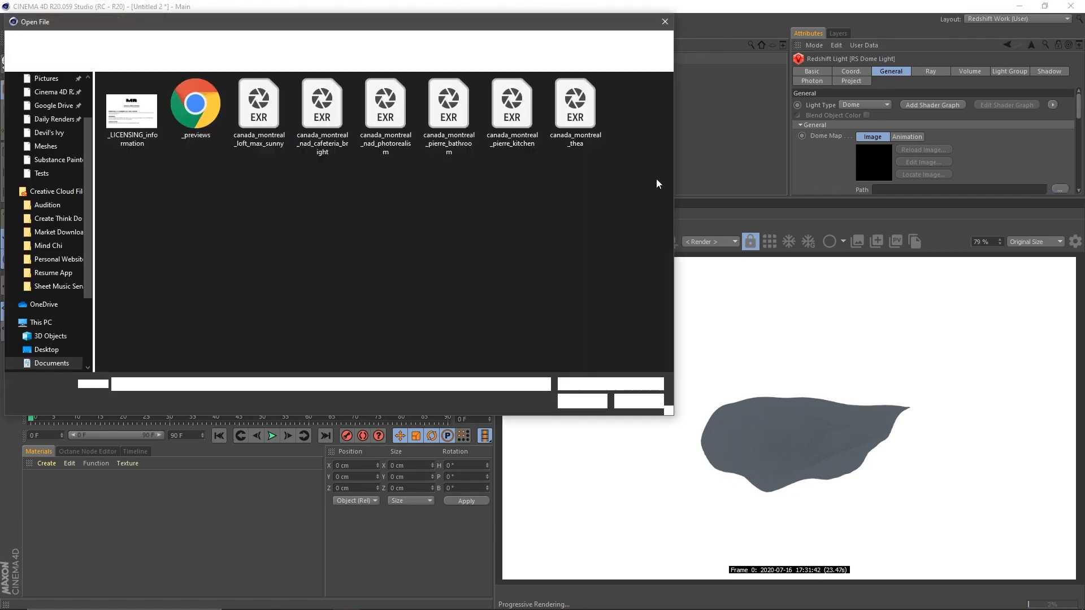
left_click(274, 108)
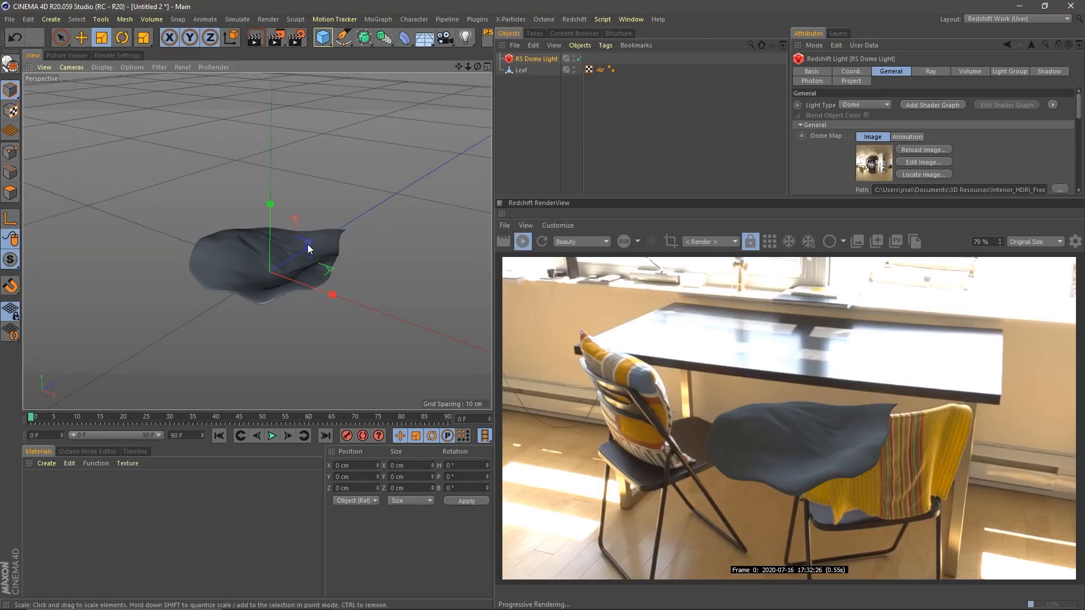
mouse_move(308, 246)
left_mouse_down("alt")
mouse_move(323, 242)
mouse_move(315, 241)
left_mouse_up("alt")
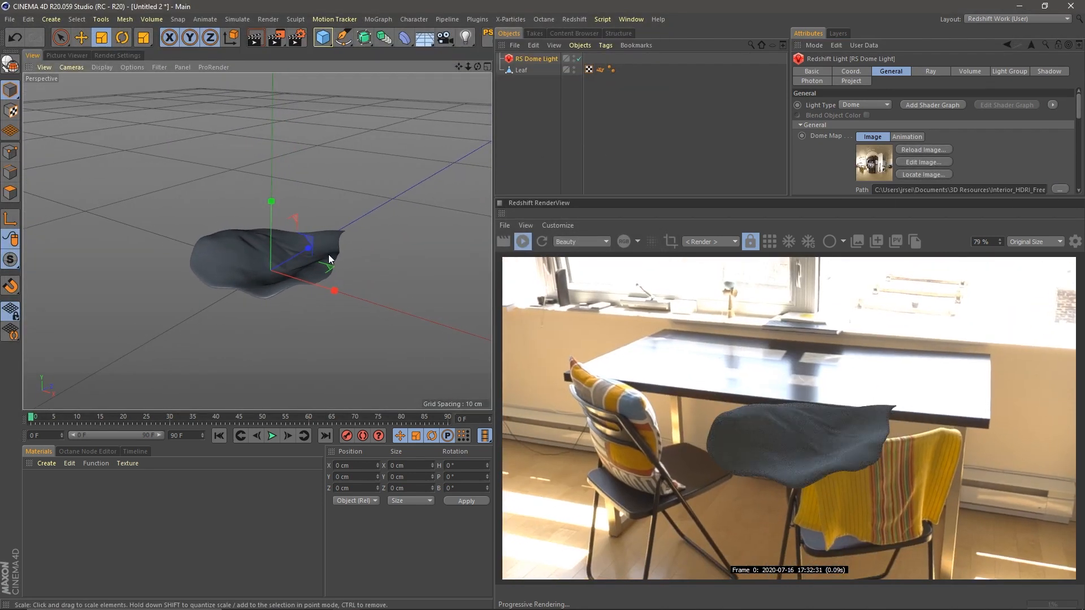
- Add a Redshift Object tag to the Leaf object
left_click(523, 70)
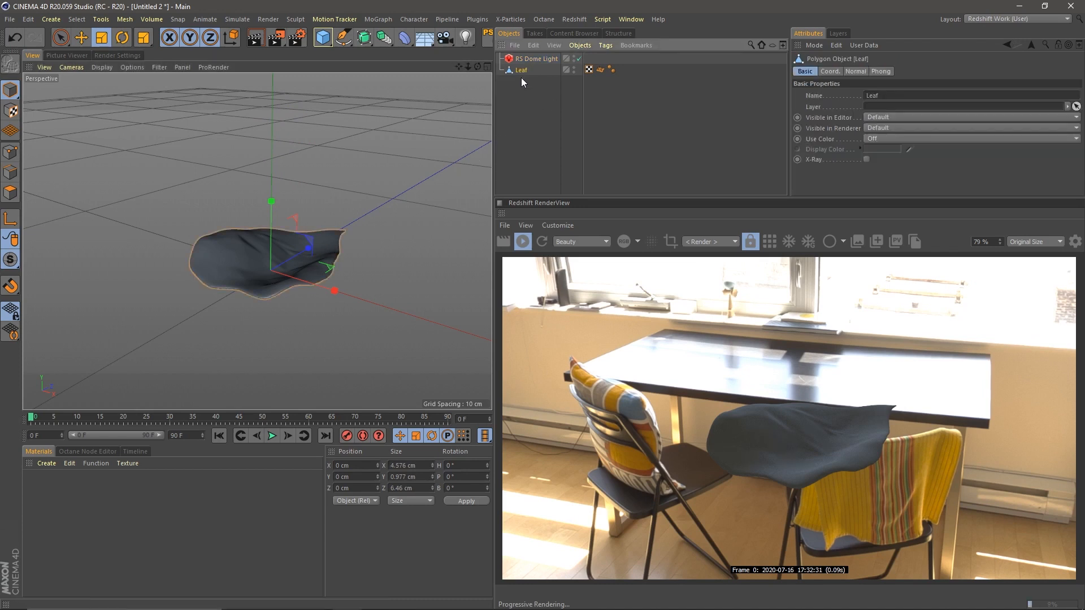
right_click(524, 71)
left_click(523, 73)
right_click(523, 73)
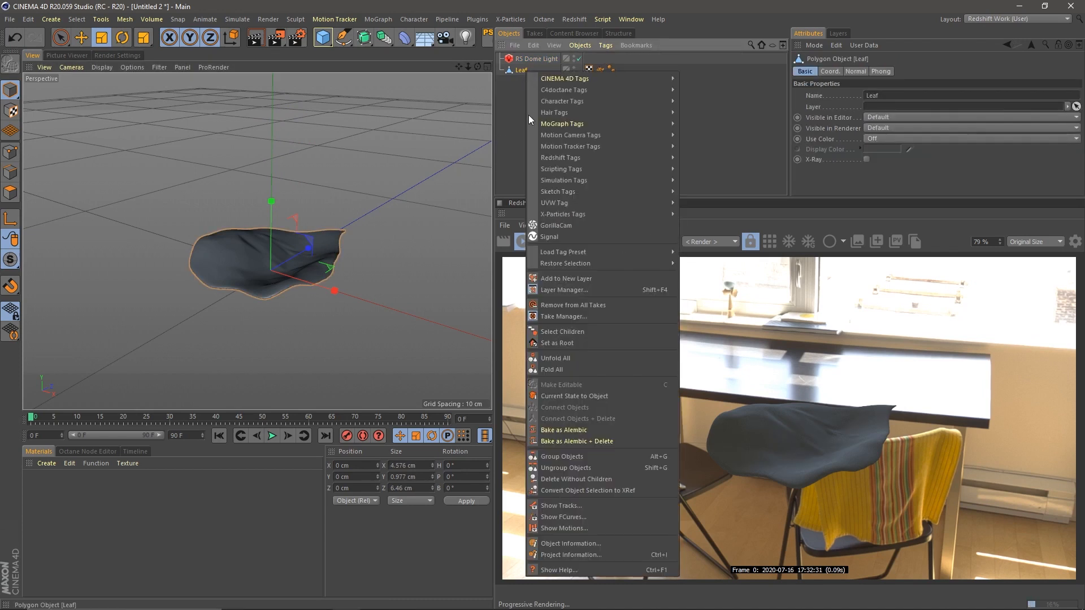
mouse_move(565, 159)
left_click(701, 169)
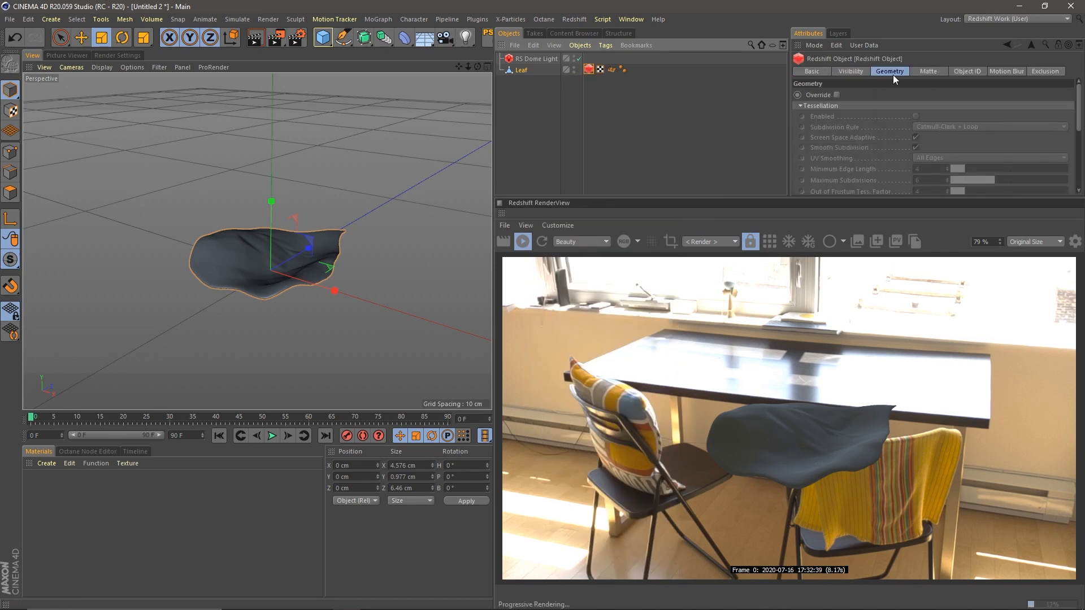
- Override the geometry settings in the leaf's Redshift Object tag and enable both tessellation and displacement
left_click(836, 94)
left_click(916, 116)
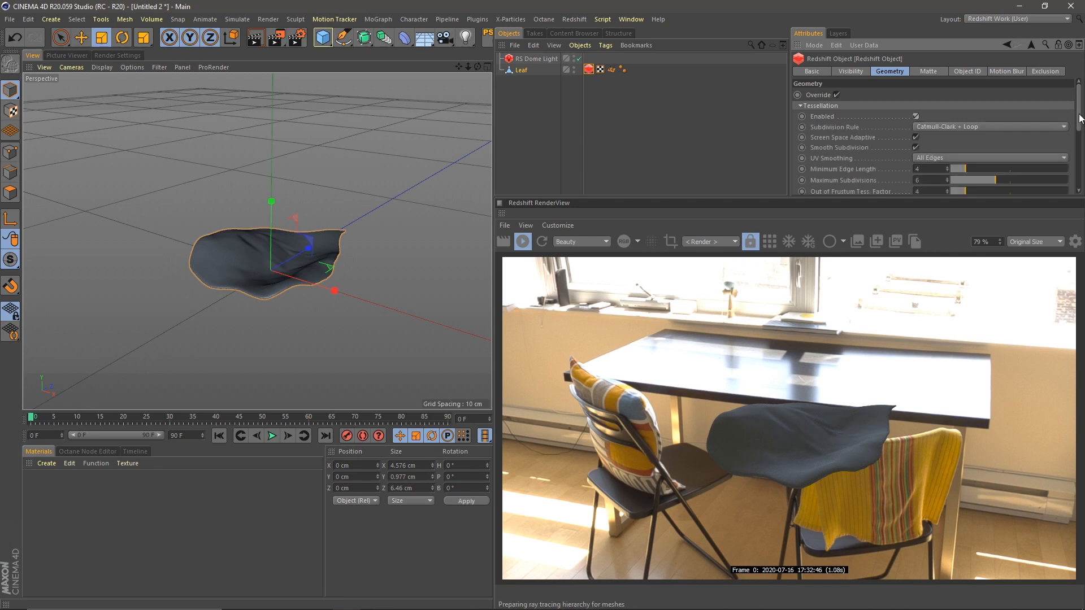
scroll(994, 127, "down", 3)
left_click(897, 118)
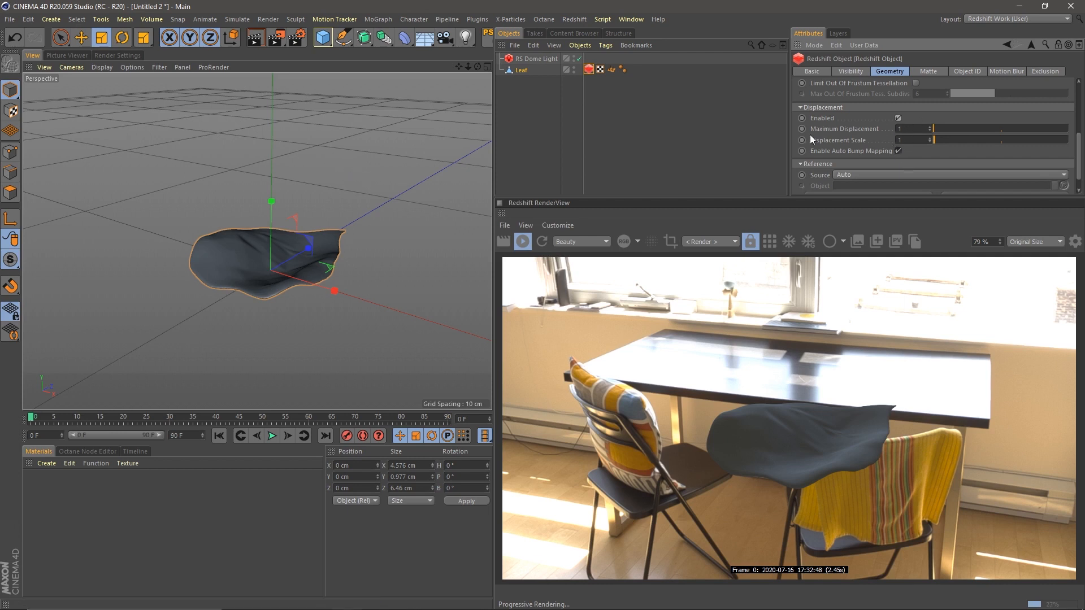
- Add a default cube to compare its scale with the leaf, and delete the cube
left_click(321, 38)
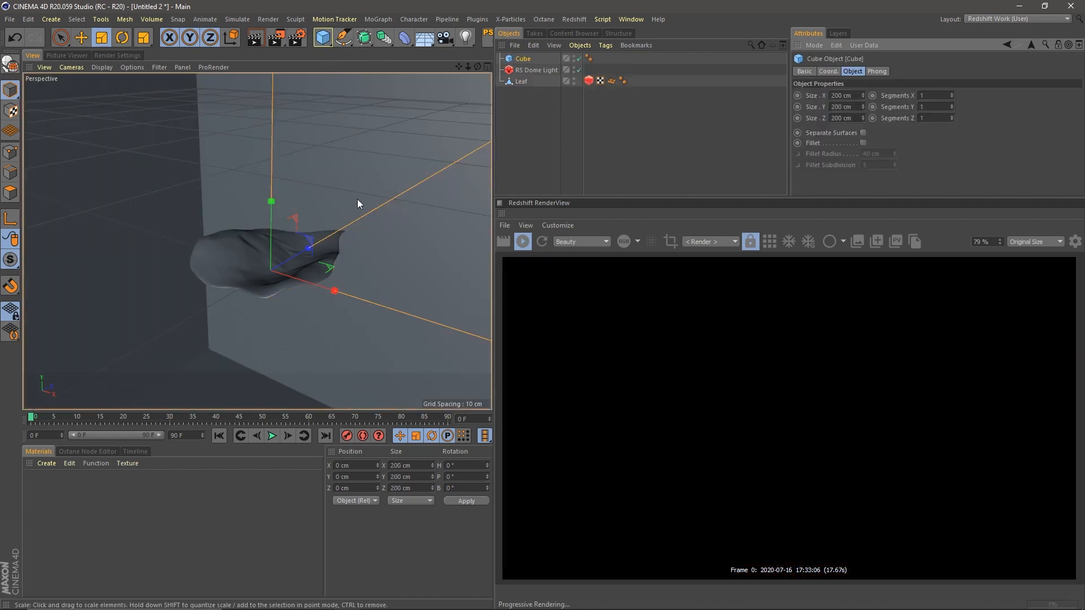
right_click_drag(395, 212, 412, 230, "alt")
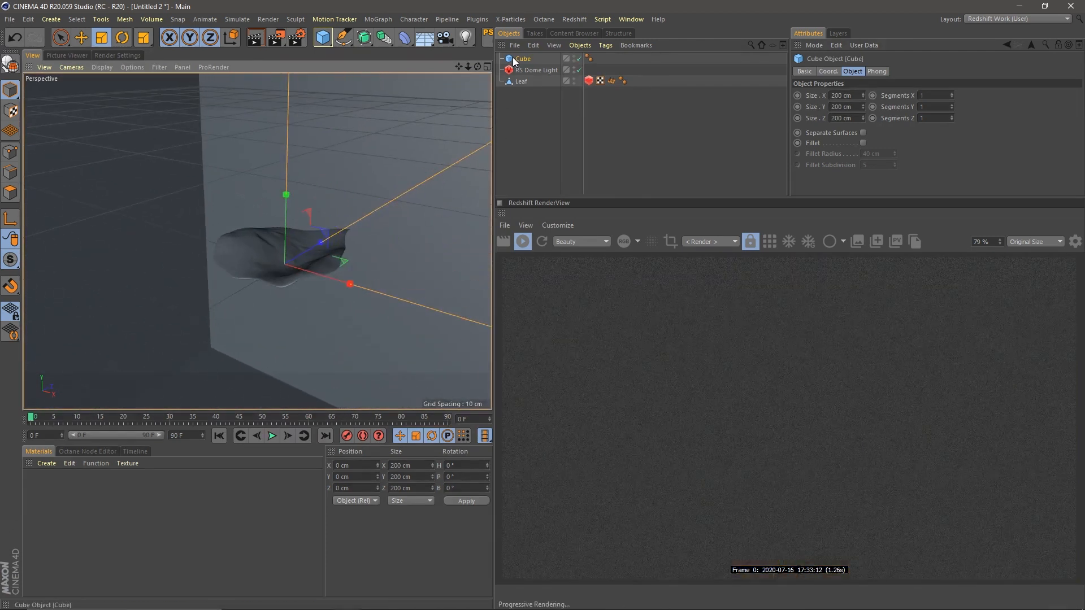
key("Delete")
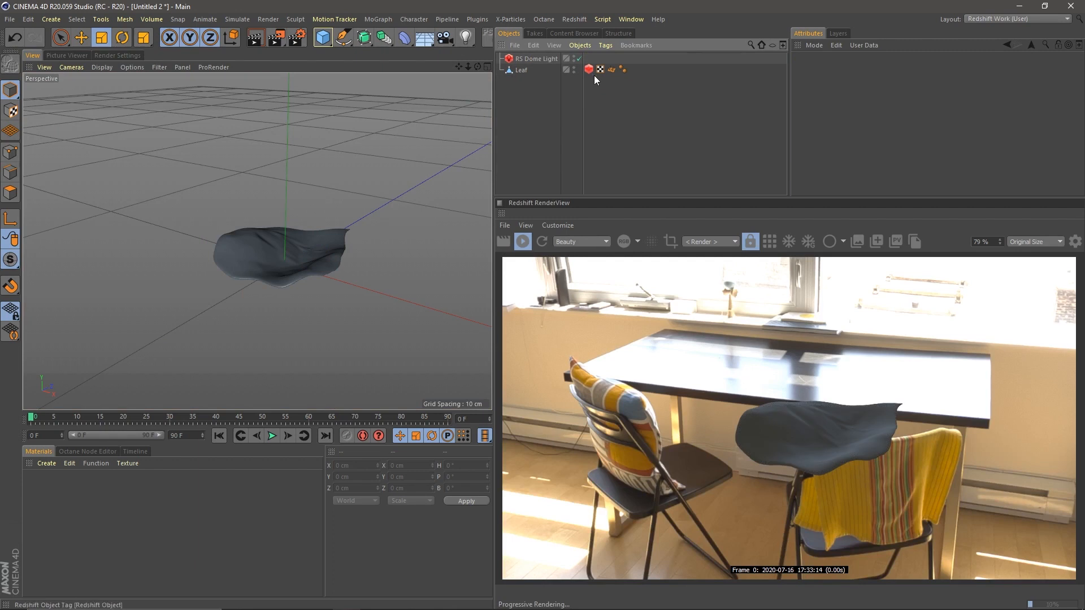
- Set the maximum displacement in the leaf's Redshift Object tag to 0.001
left_click(588, 69)
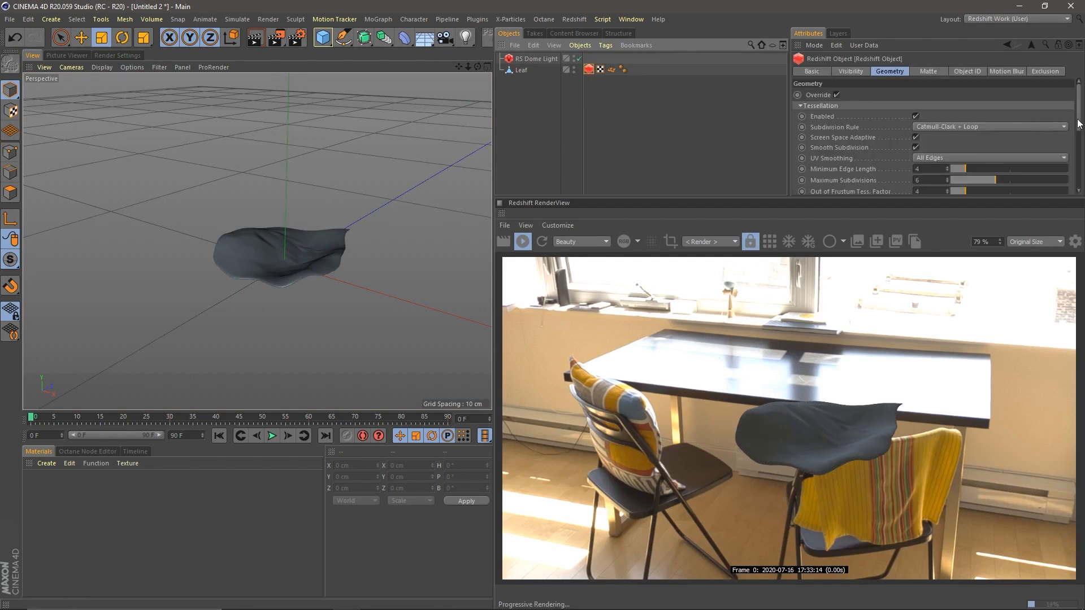
left_click_drag(1081, 124, 1081, 166)
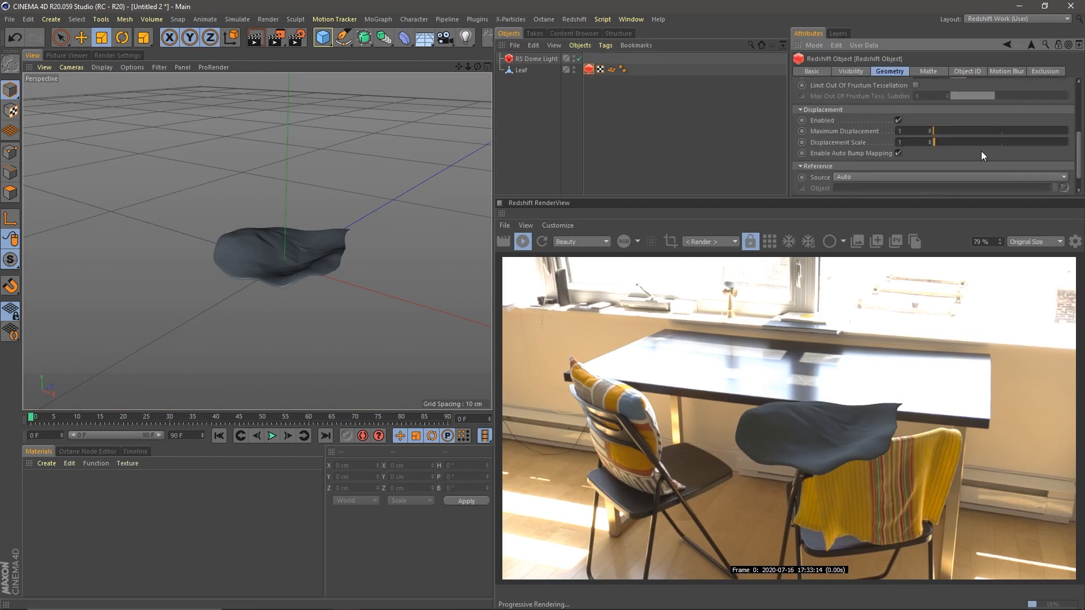
double_click(910, 131)
type("0.001")
key("Return")
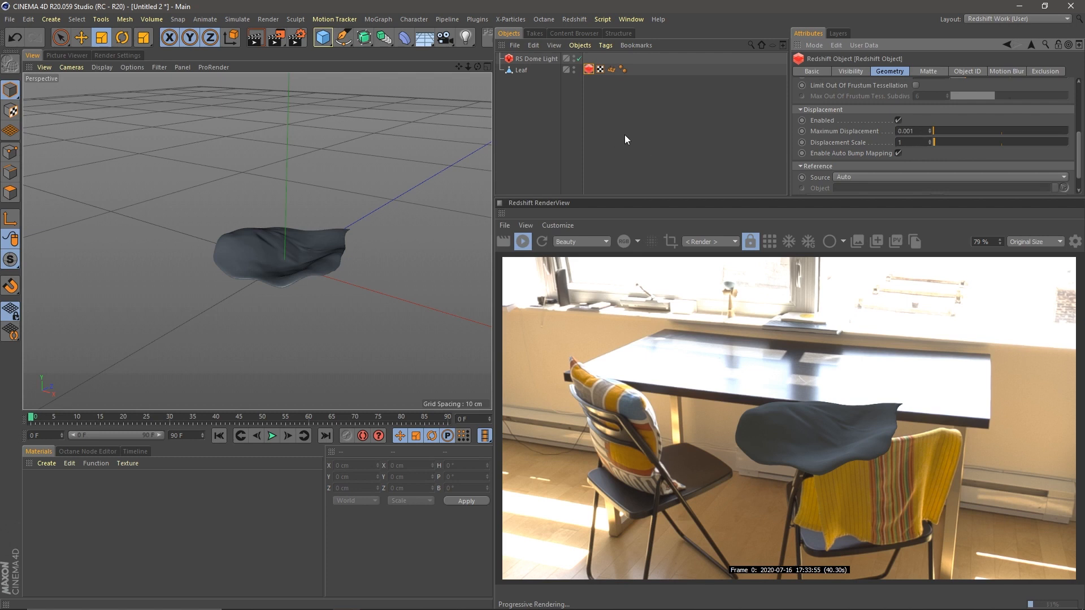
- Create a Redshift SSS material and apply it to the leaf
left_click(47, 463)
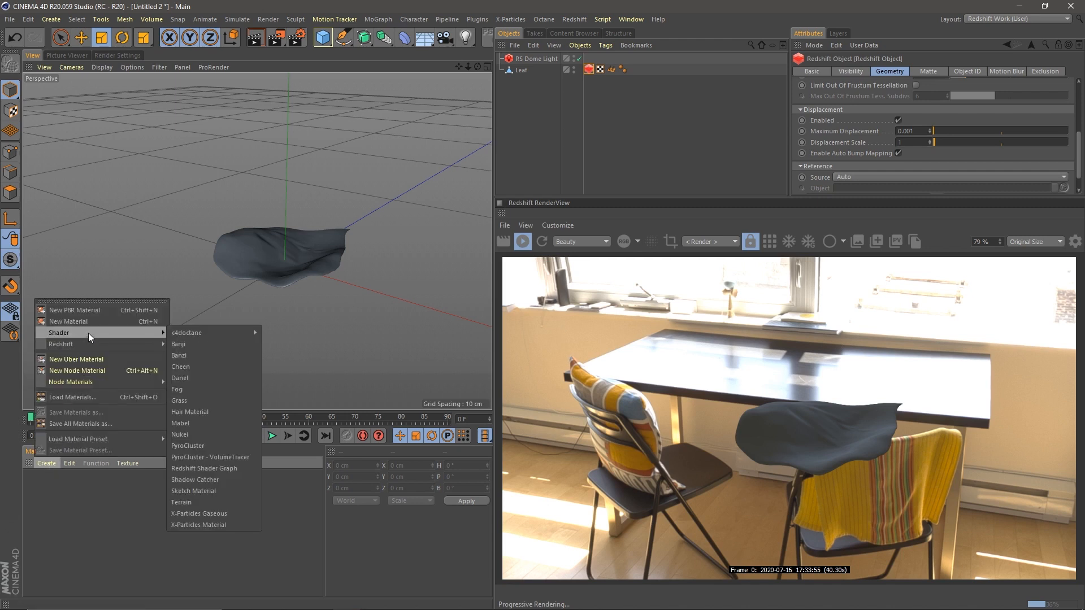
mouse_move(93, 344)
mouse_move(196, 346)
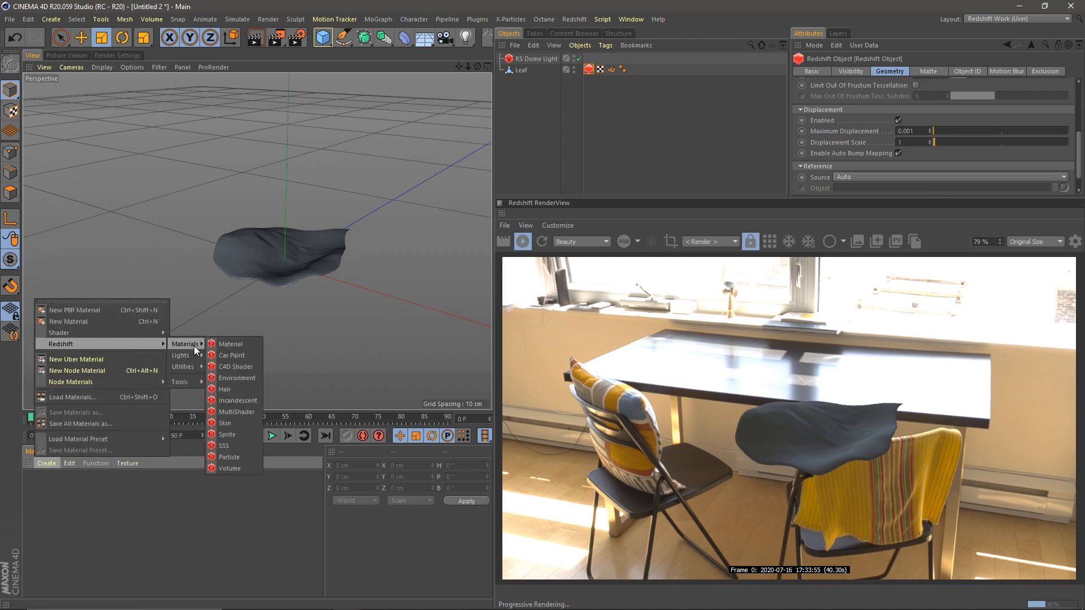
left_click(224, 447)
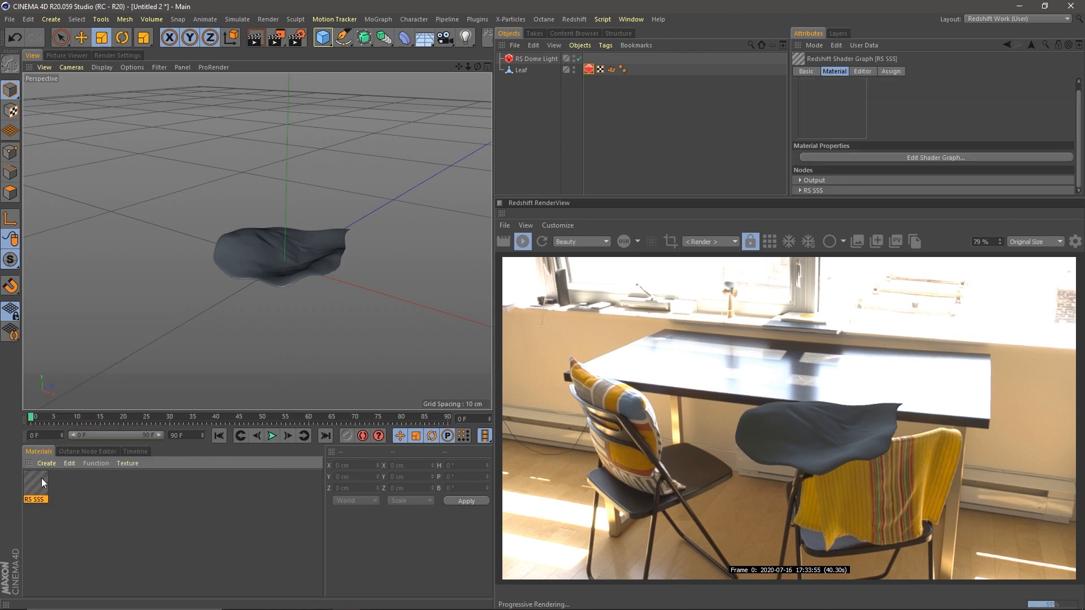
left_click_drag(42, 478, 260, 259)
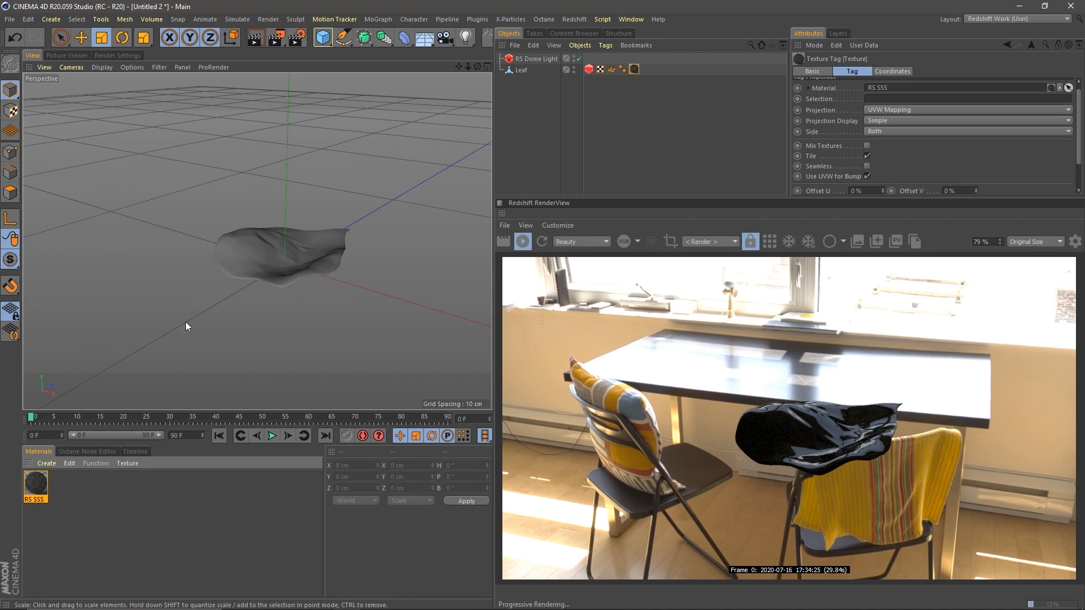
- Open the RS SSS material's shader graph and set its sub-surface scatter radius to 0.01
left_click(39, 486)
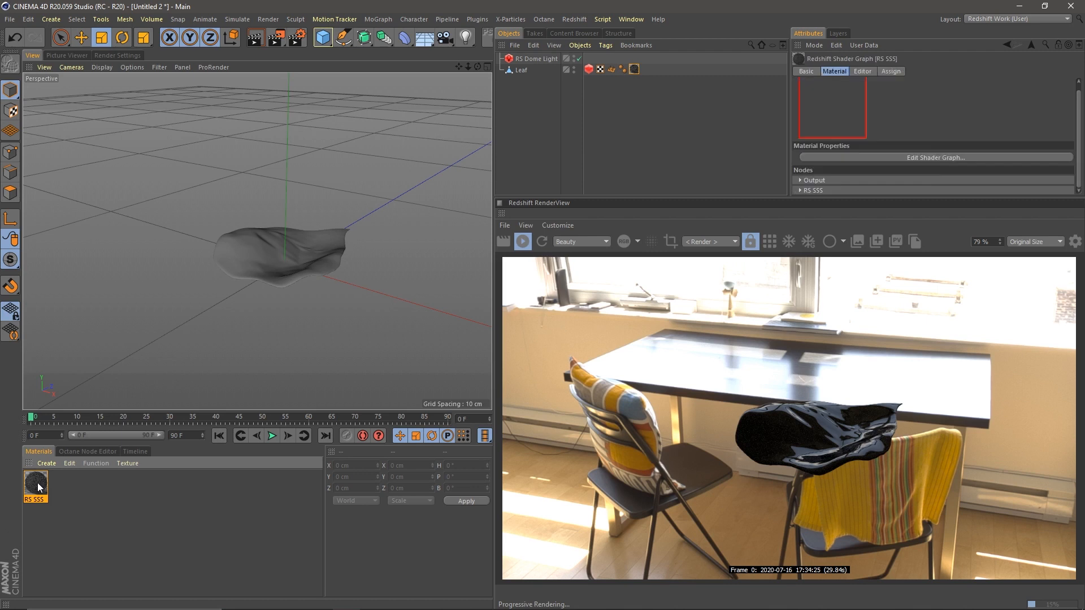
double_click(38, 486)
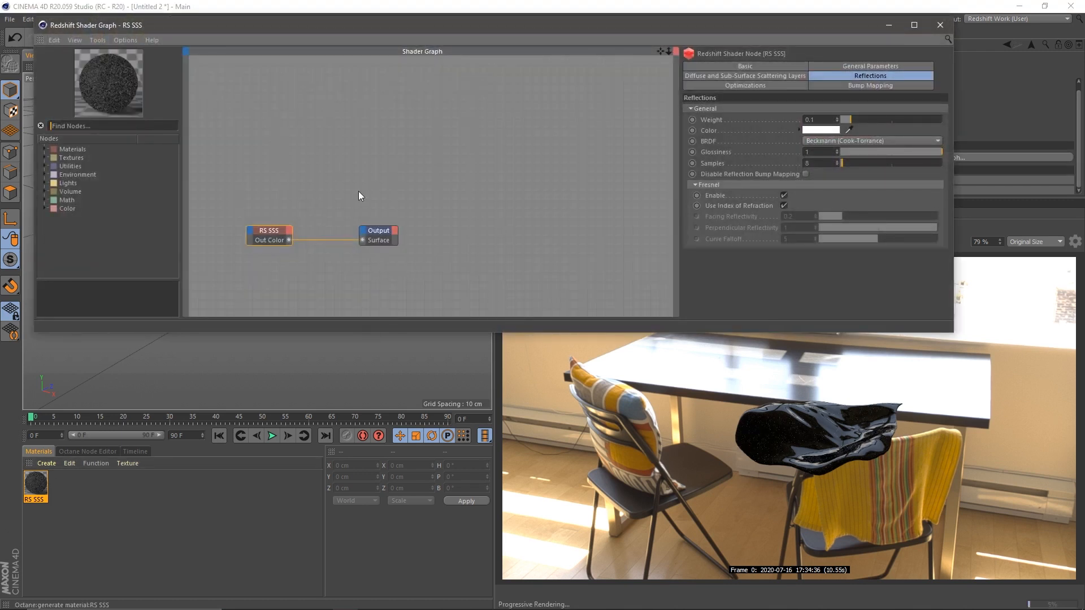
type("1")
left_click_drag(355, 178, 600, 135)
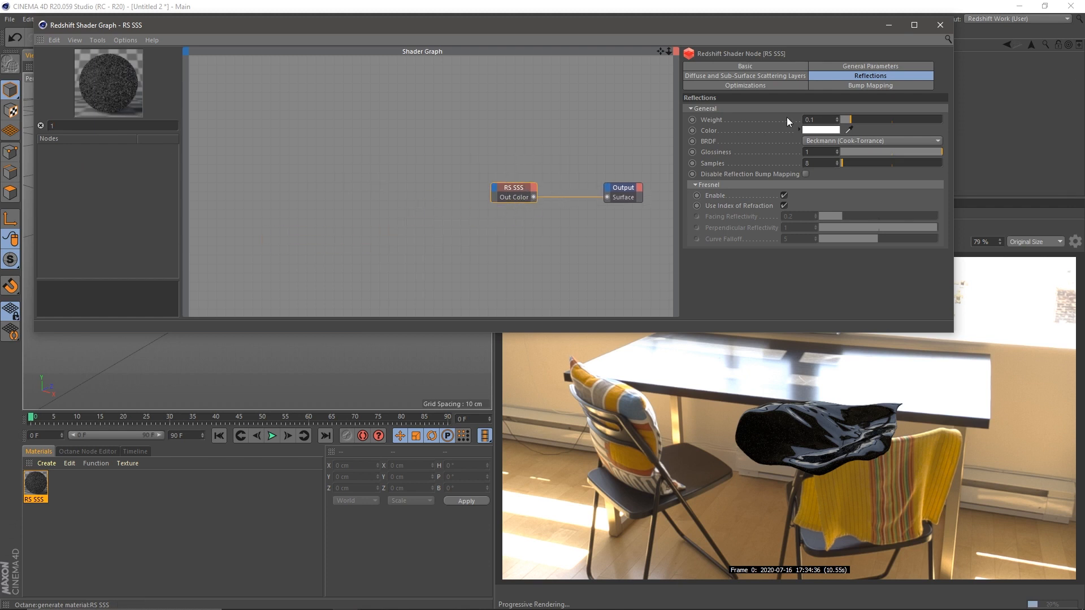
left_click(716, 77)
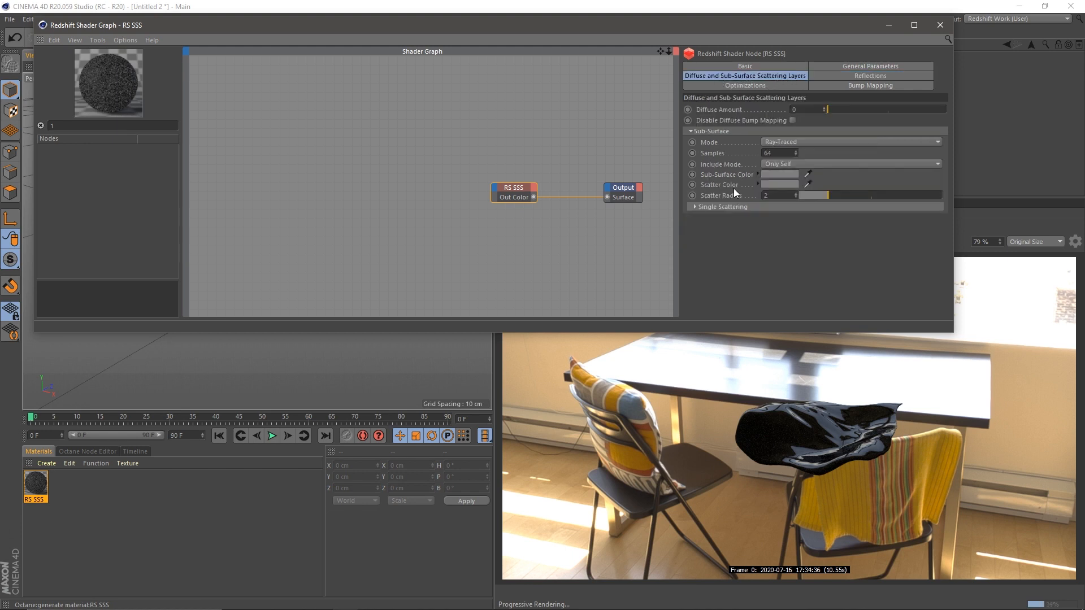
left_click(824, 195)
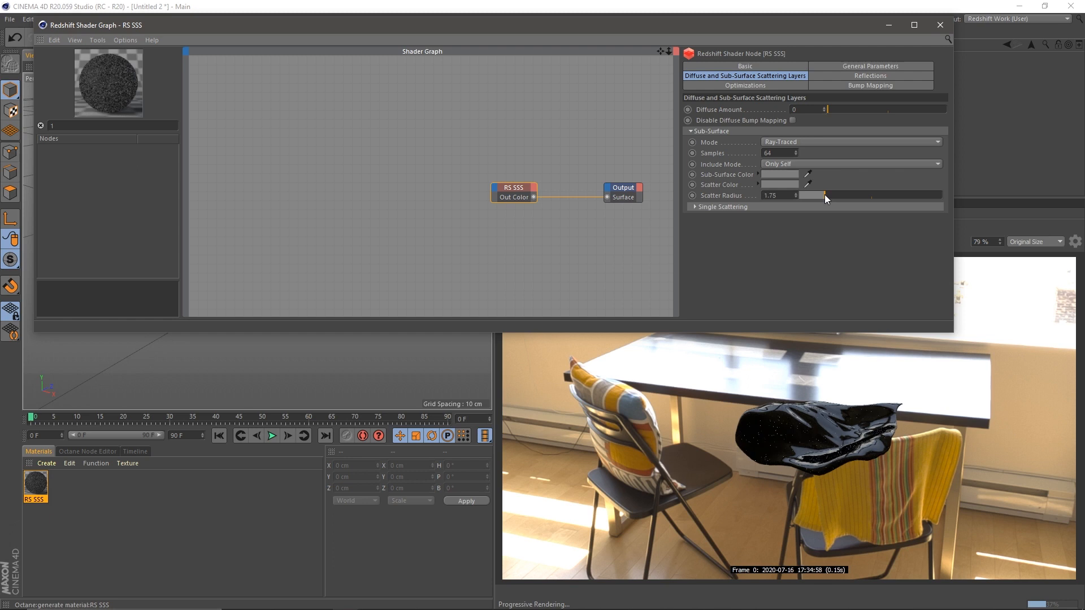
left_click_drag(817, 197, 798, 206)
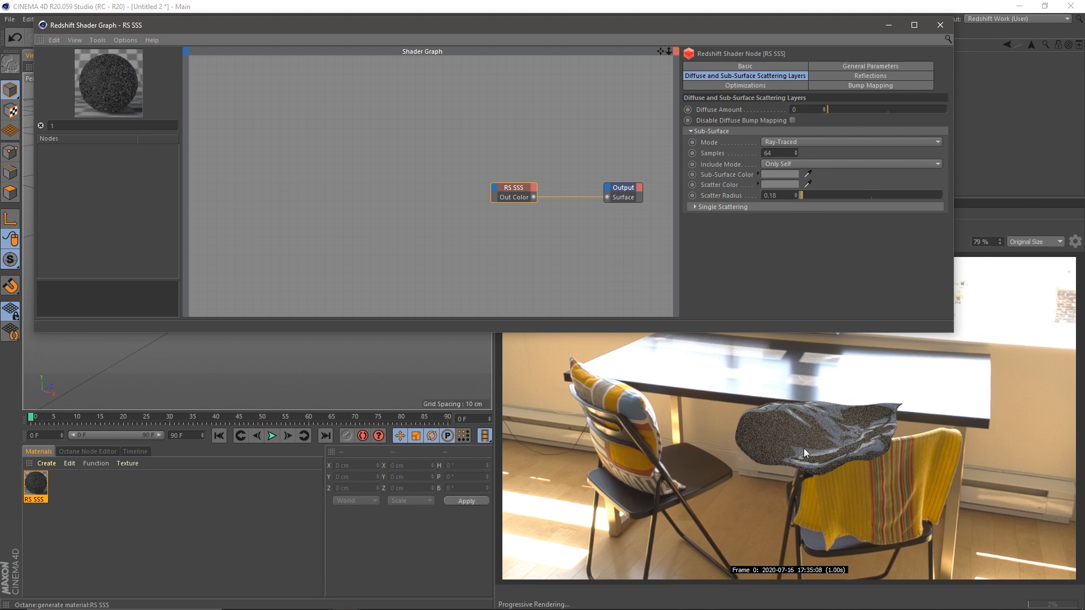
left_click(795, 442)
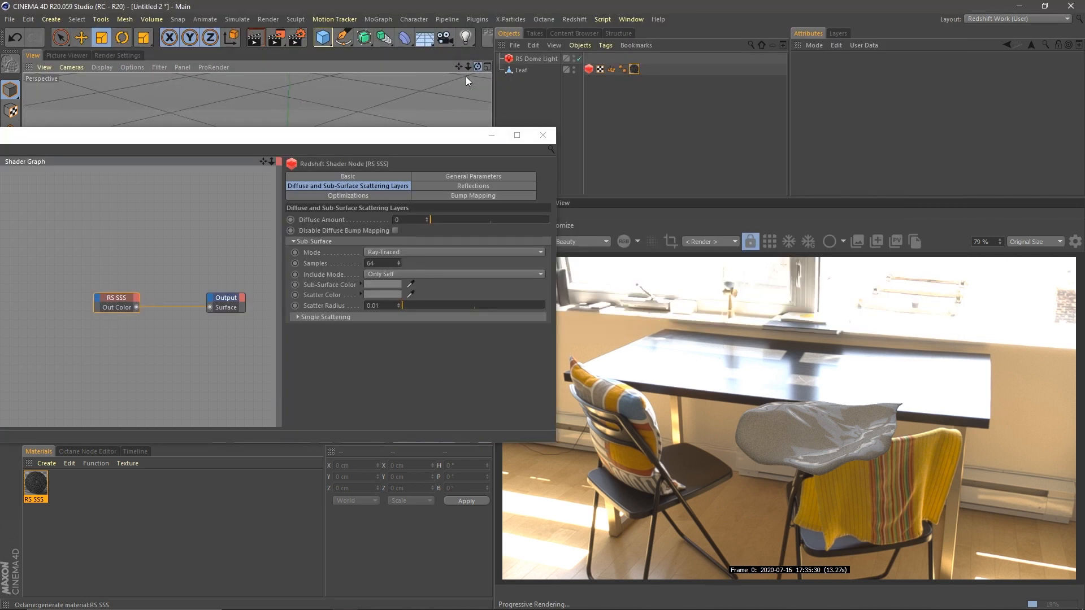
- Add the default_Base_Color texture to the shader graph and connect it to the Sub Surface Color input of RS SSS
left_click_drag(466, 76, 513, 47, "alt")
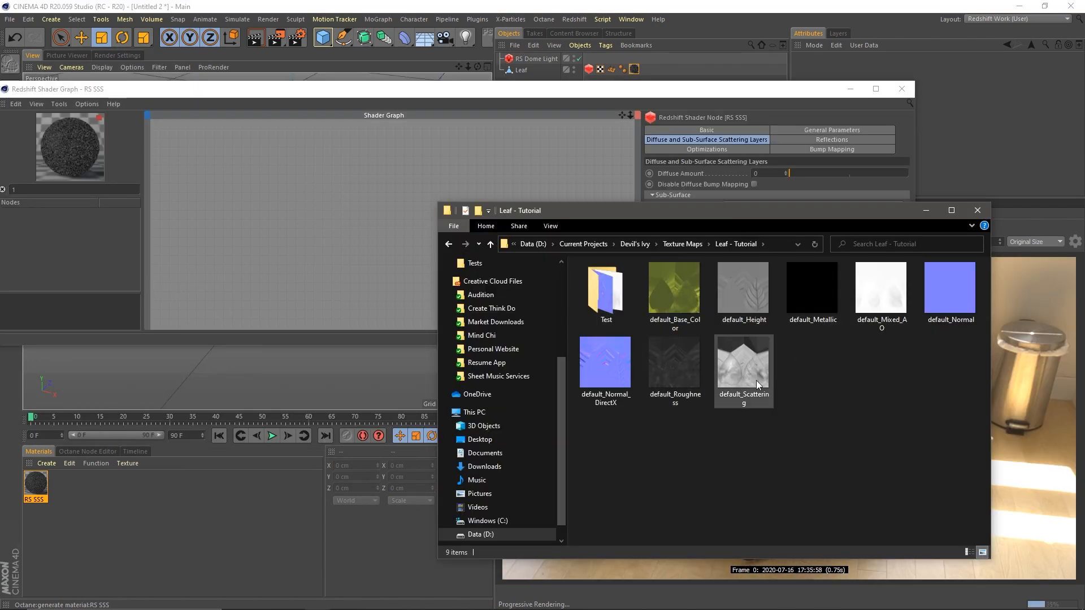
left_click_drag(674, 288, 389, 211)
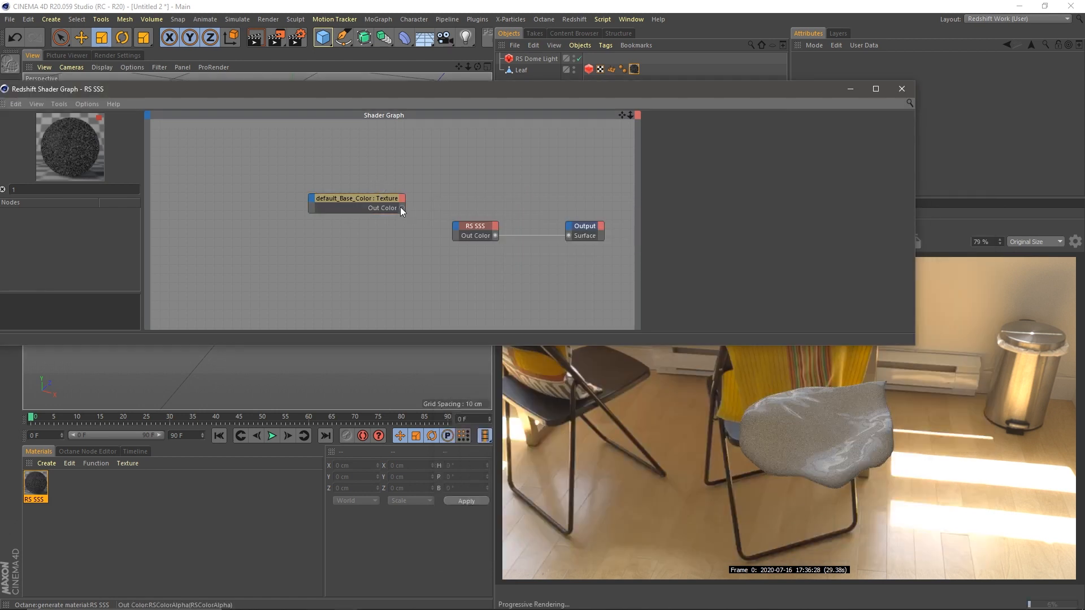
left_click_drag(462, 232, 455, 226)
left_click_drag(455, 225, 455, 226)
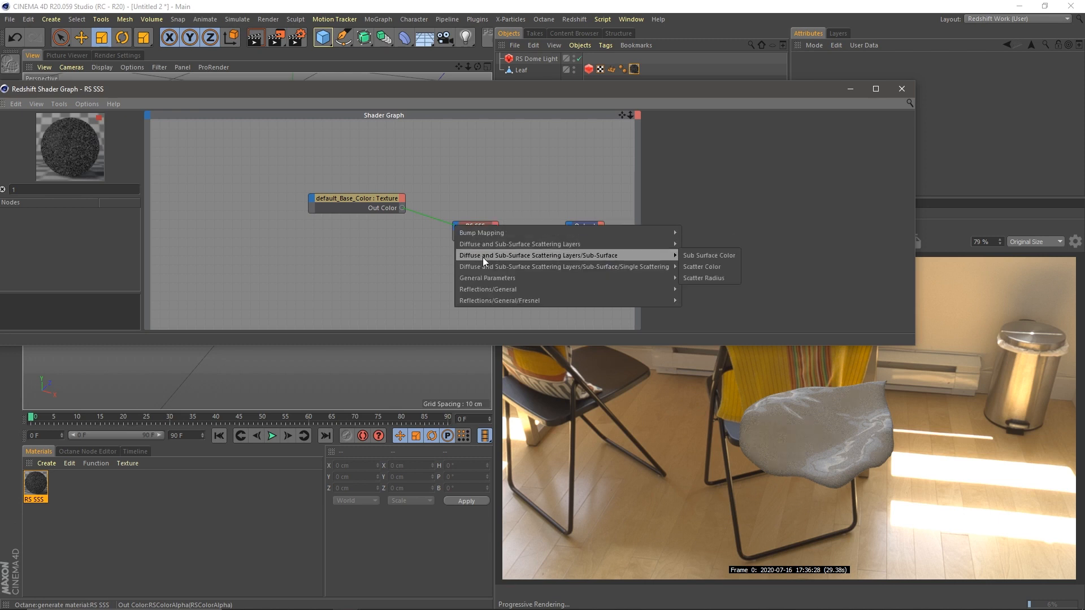
mouse_move(501, 265)
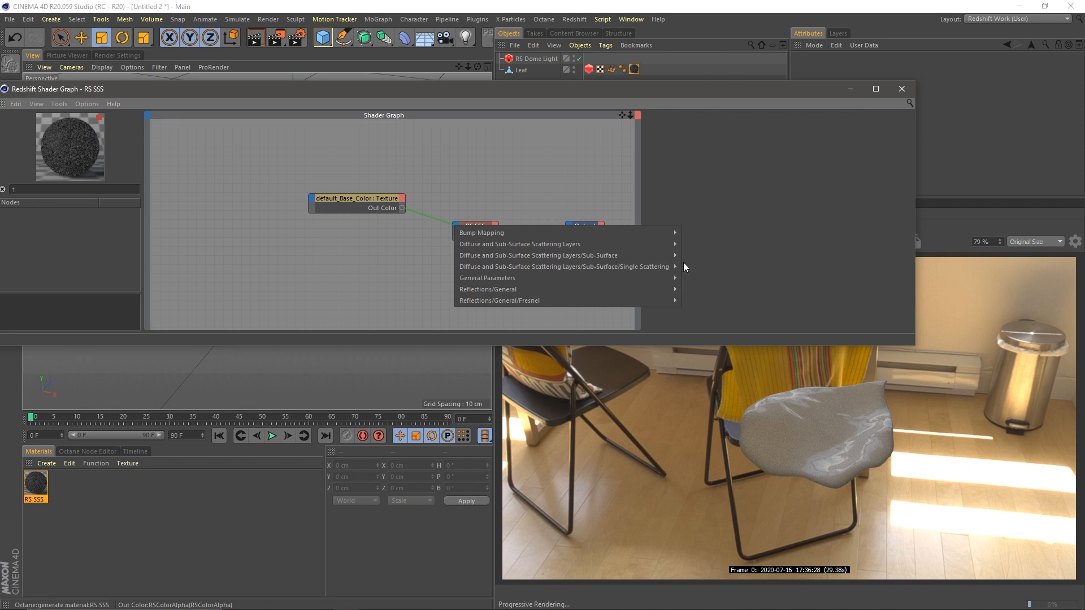
left_click(693, 255)
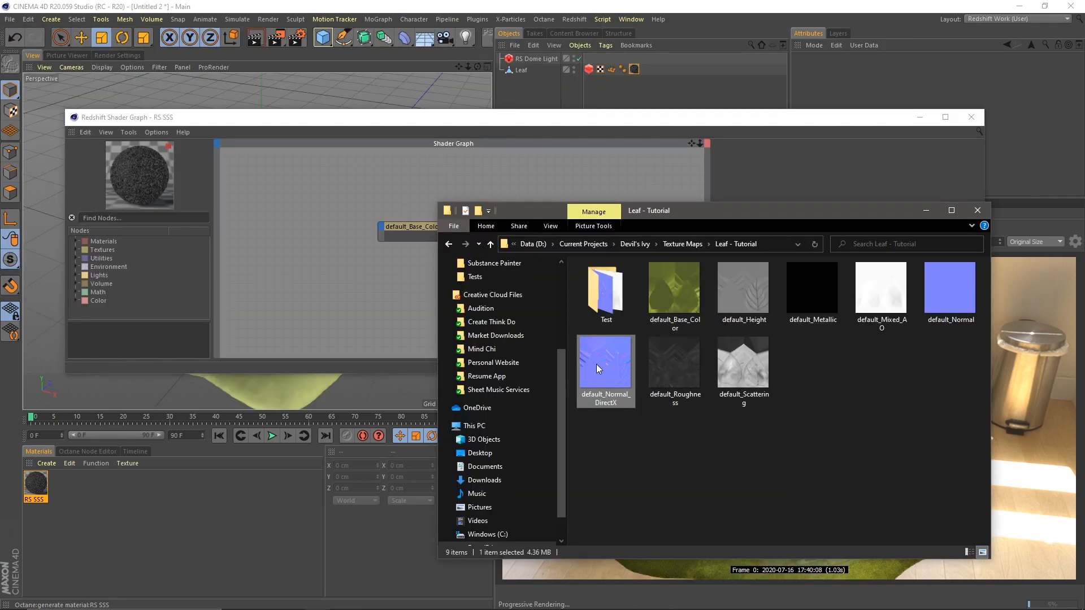
- Add the default_Normal_DirectX texture and connect it through a Bump Map node to the Bump Input of RS SSS
left_click_drag(596, 364, 394, 326)
left_click_drag(394, 326, 394, 327)
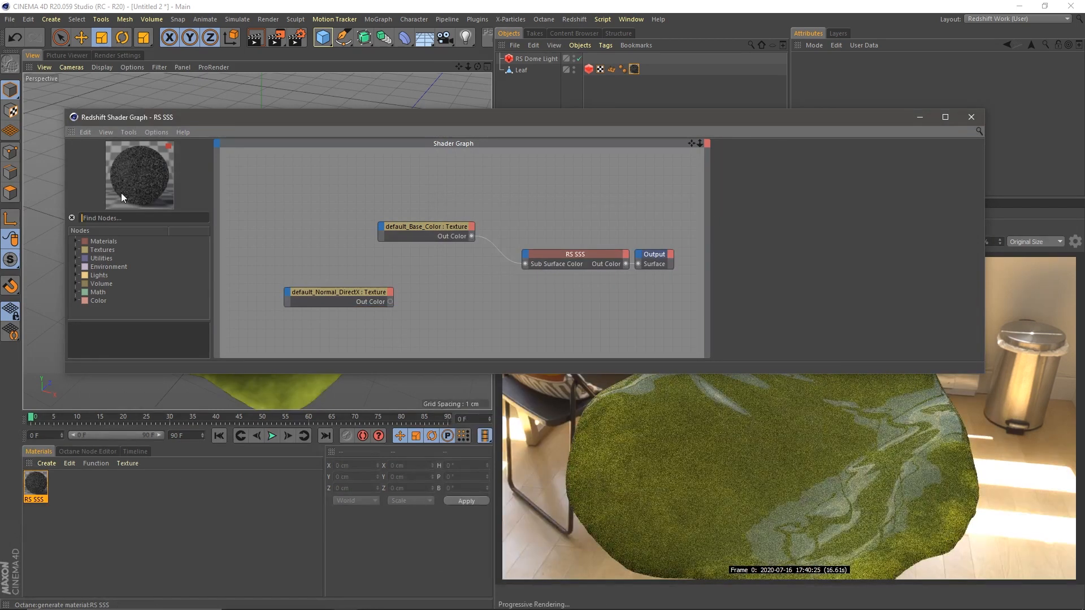
type("bump")
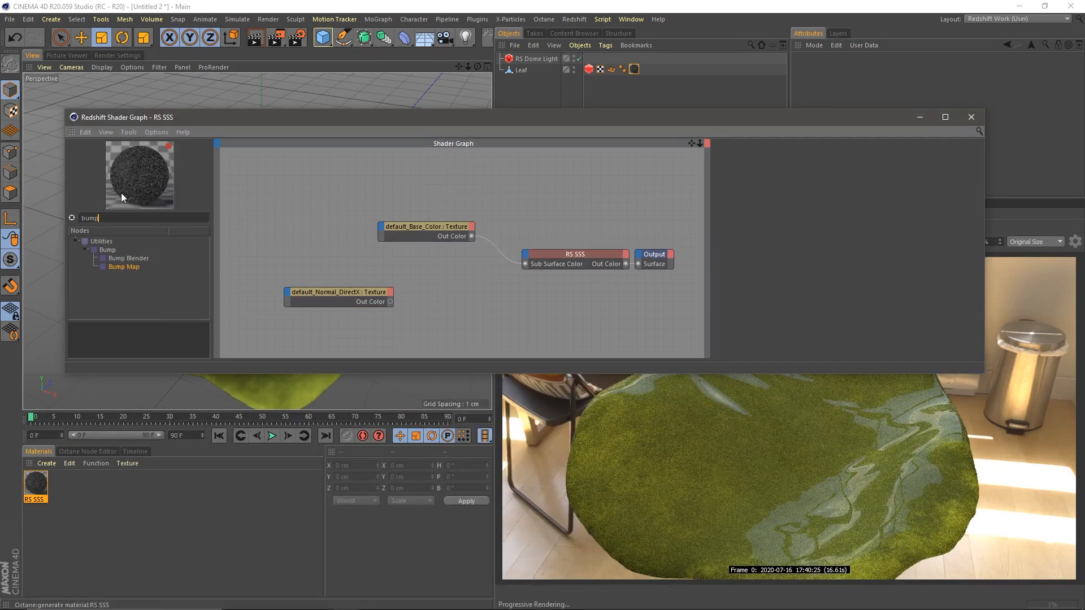
left_click_drag(134, 266, 425, 293)
left_click(480, 314)
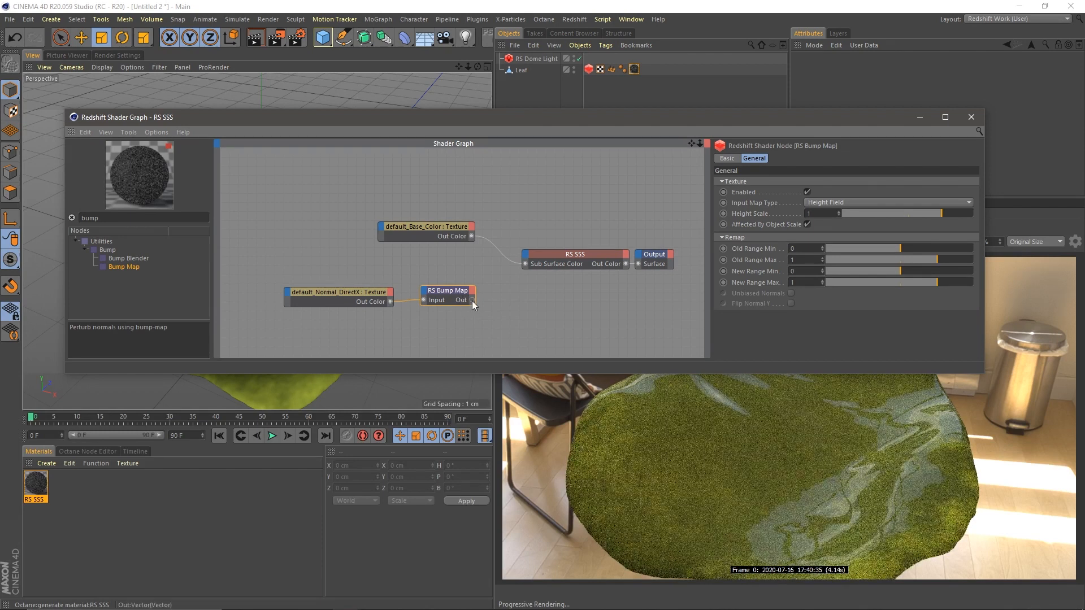
left_click_drag(521, 262, 523, 261)
mouse_move(679, 273)
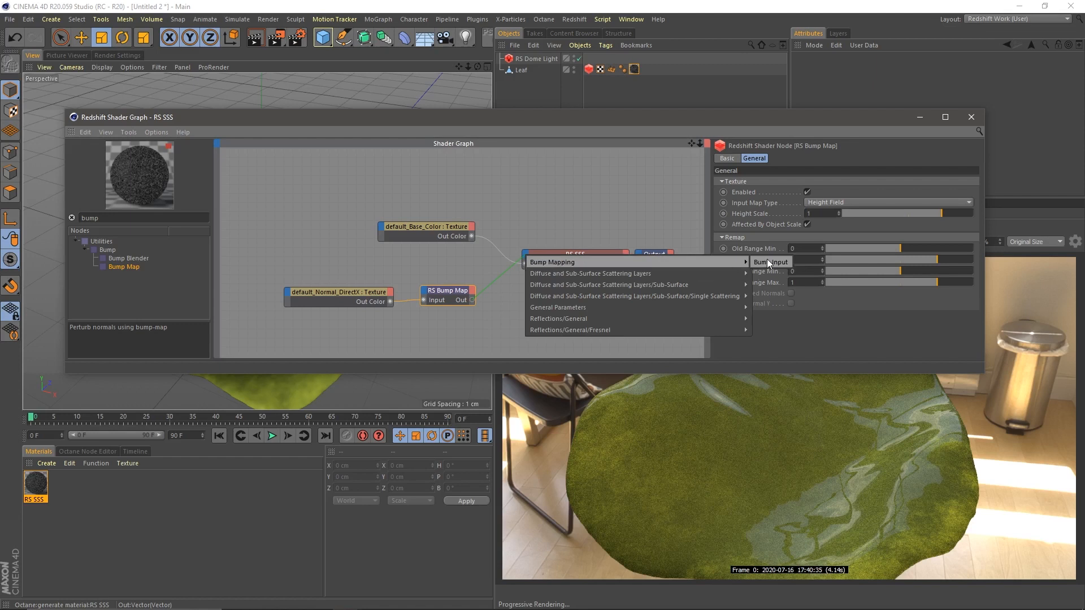
left_click(766, 260)
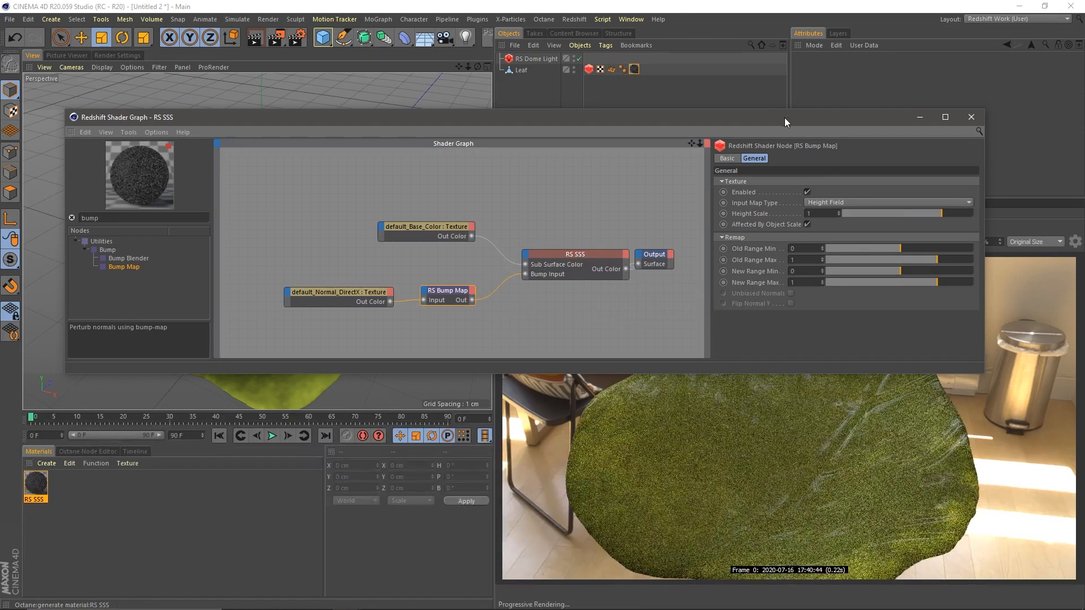
- Lower the height scale of the RS Bump Map node while checking the leaf's surface in the render
left_click_drag(784, 117, 418, 315)
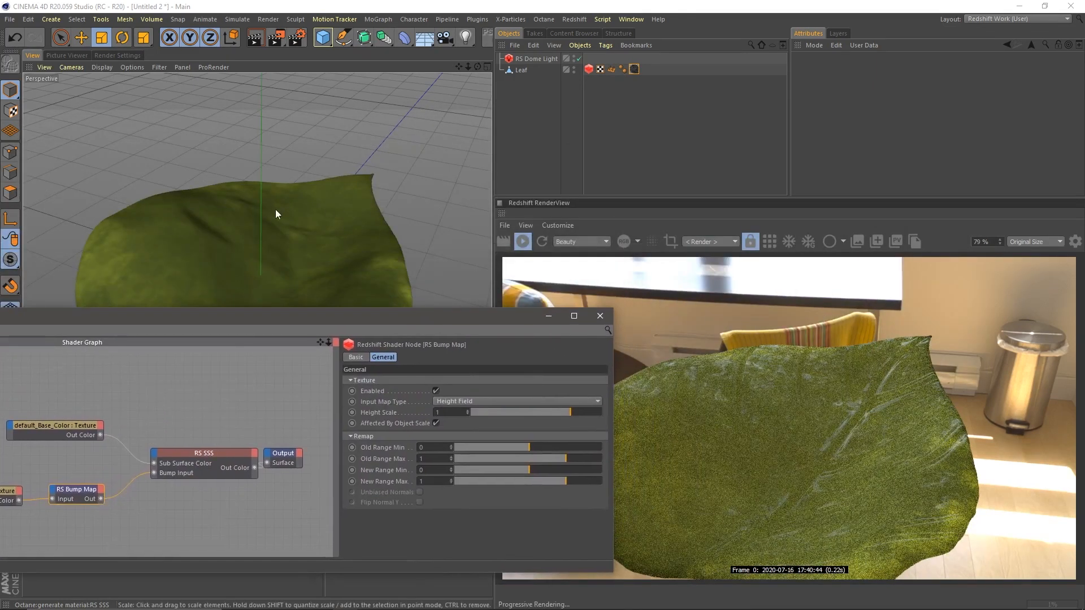
right_click_drag(302, 254, 287, 257, "alt")
middle_click_drag(305, 258, 304, 242, "alt")
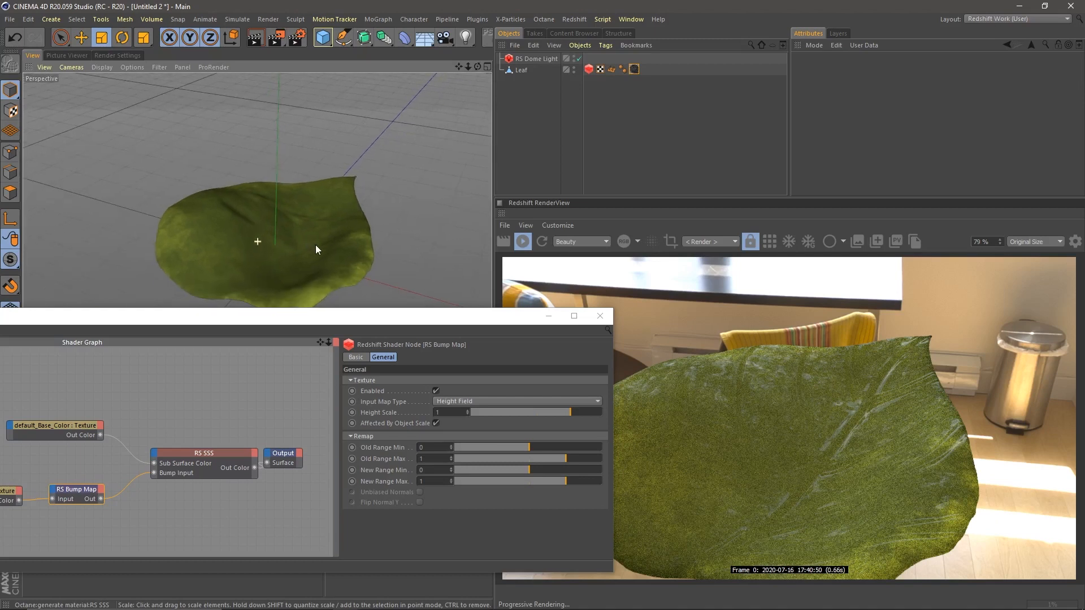
left_click_drag(315, 245, 317, 229, "alt")
left_click_drag(563, 413, 527, 449)
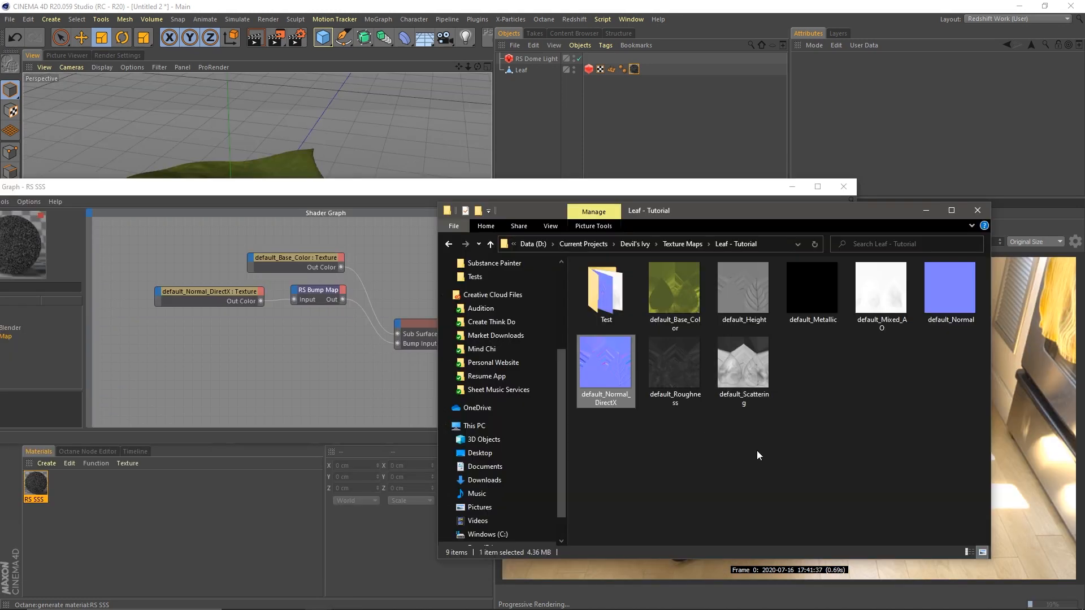
- Add the default_Roughness texture and a scalar Invert node to the shader graph, placing Invert beside the texture
left_click_drag(679, 365, 384, 413)
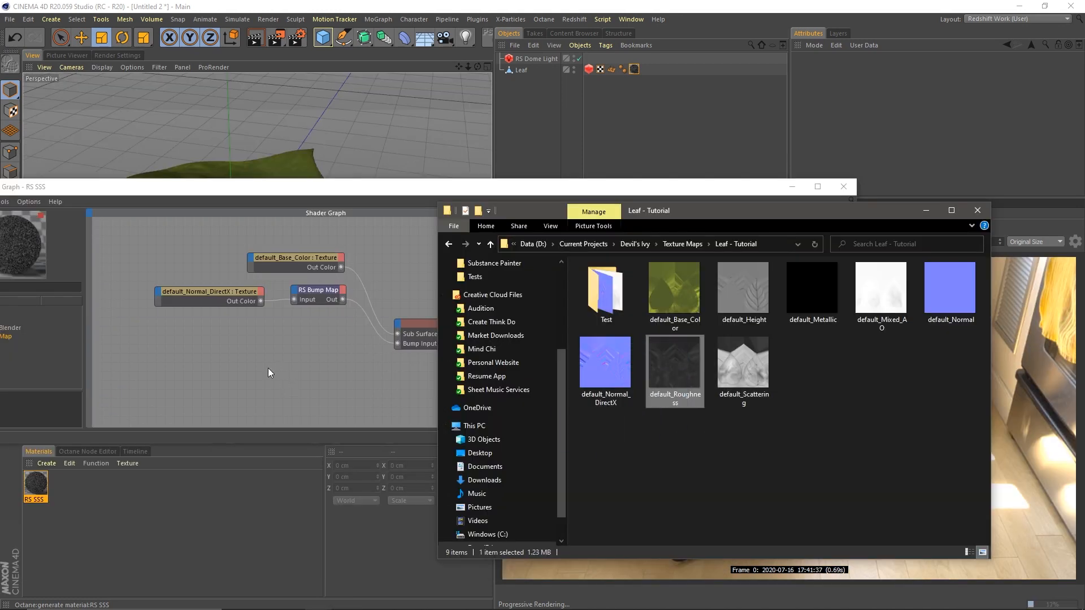
left_click_drag(268, 368, 268, 367)
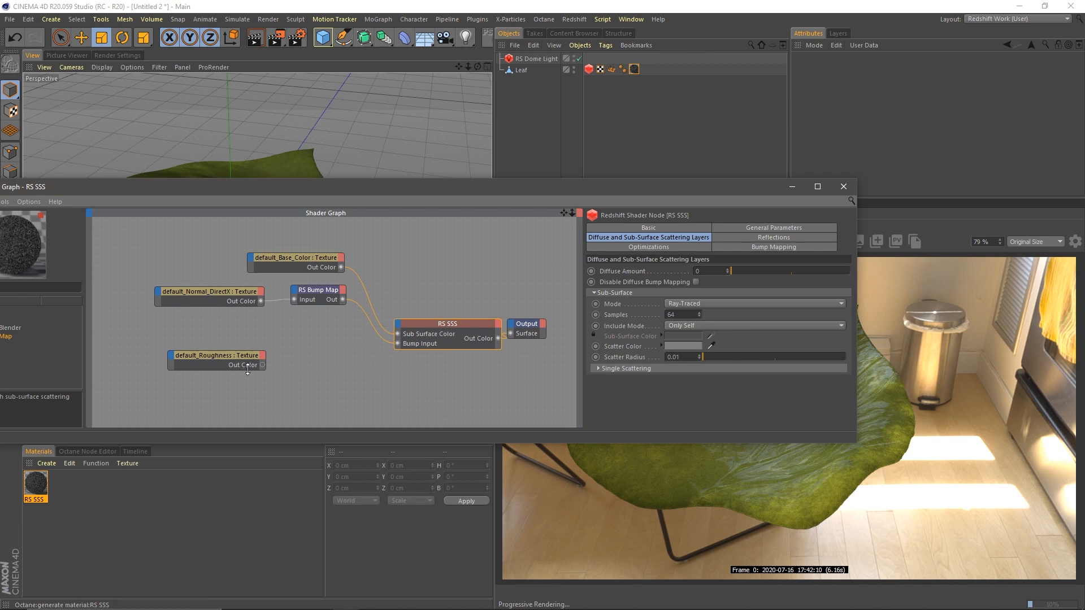
left_click_drag(301, 189, 385, 192)
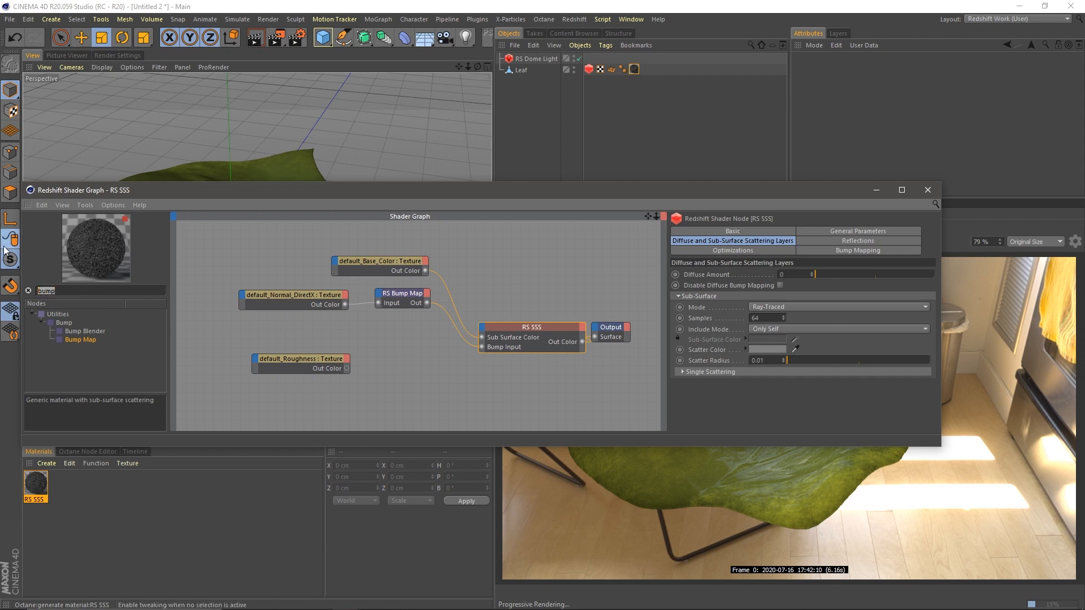
type("invert")
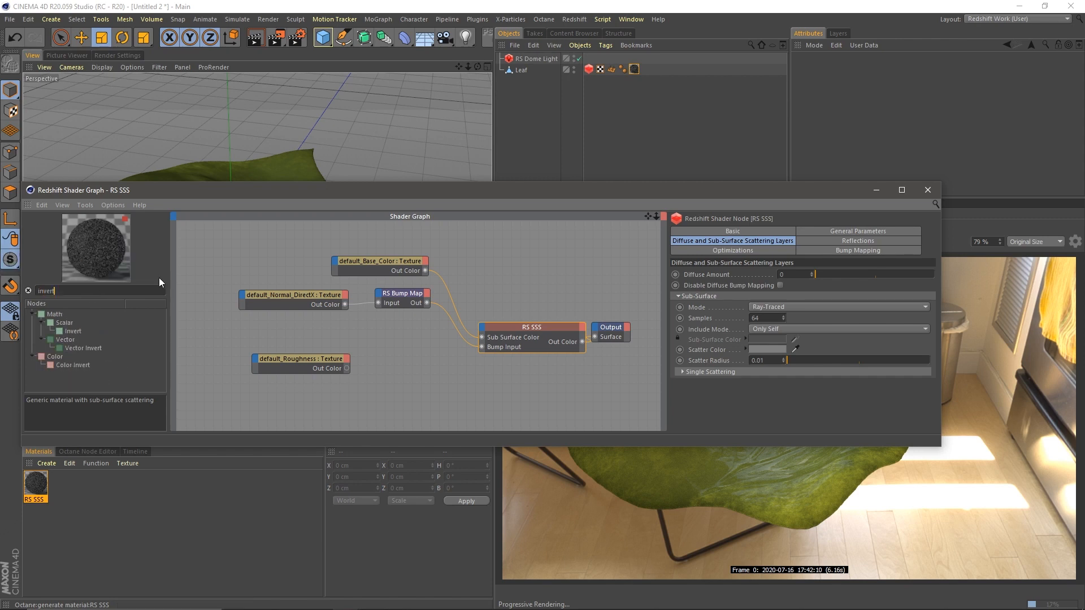
left_click_drag(68, 332, 366, 388)
left_click(330, 364)
left_click_drag(323, 361, 345, 381)
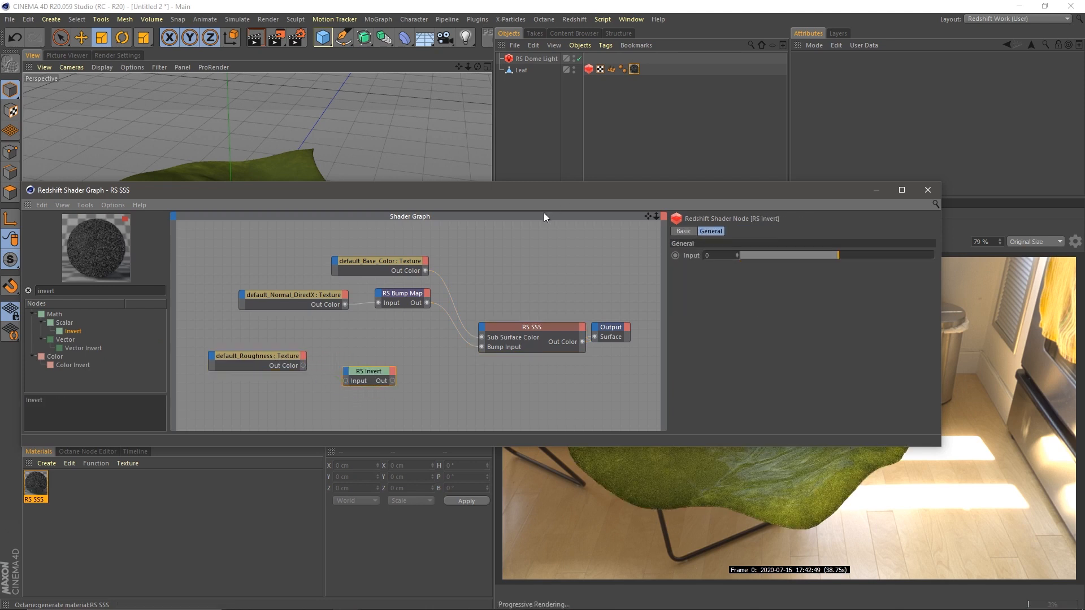
- Preview the roughness map on the leaf through Sub Surface Color, first directly and with the RS Invert node in between
left_click_drag(547, 188, 544, 50)
left_click_drag(525, 37, 534, 34)
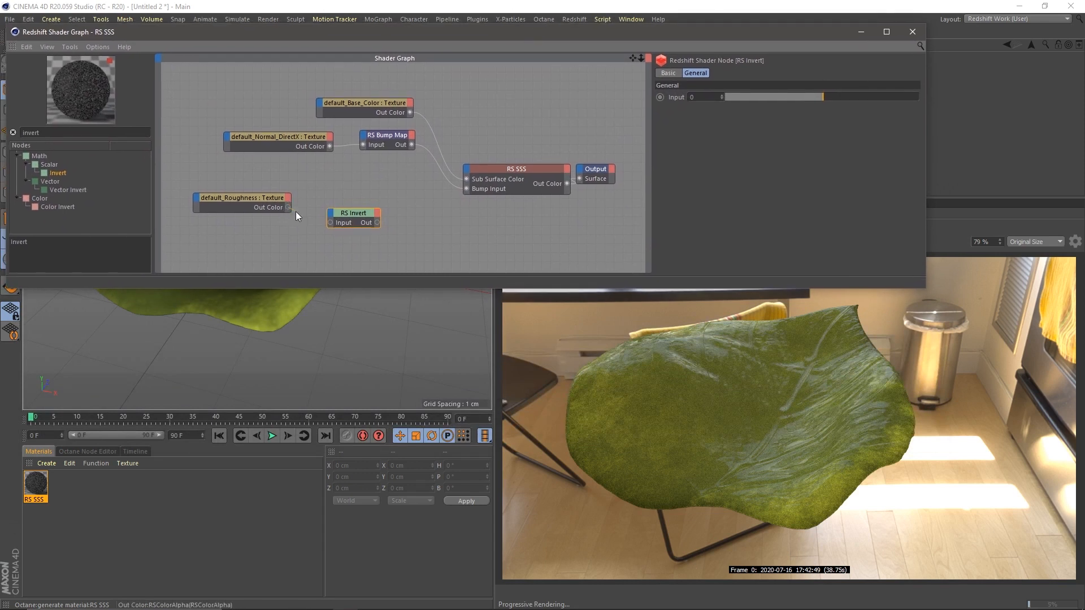
left_click_drag(288, 207, 467, 180)
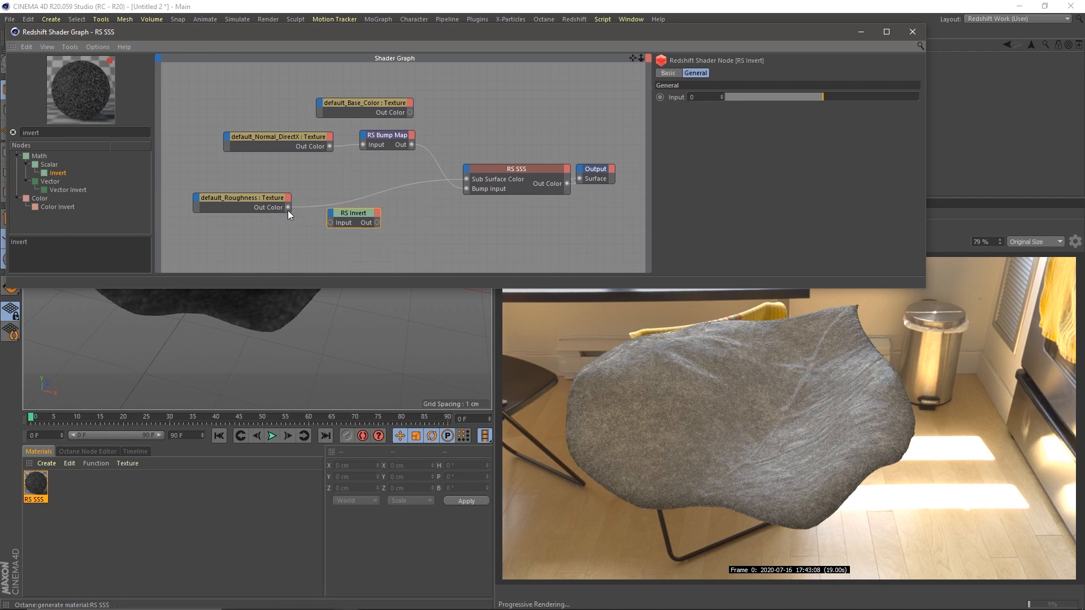
left_click_drag(329, 222, 467, 179)
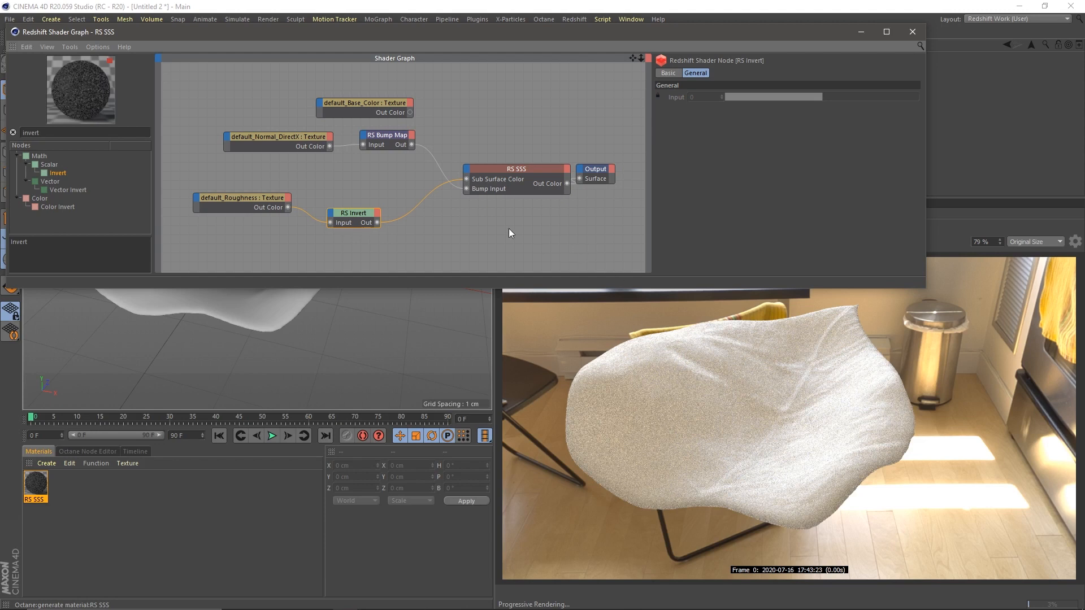
- Add a Color Correct node and route the inverted roughness through it into the Sub Surface Color input
double_click(32, 133)
type("c")
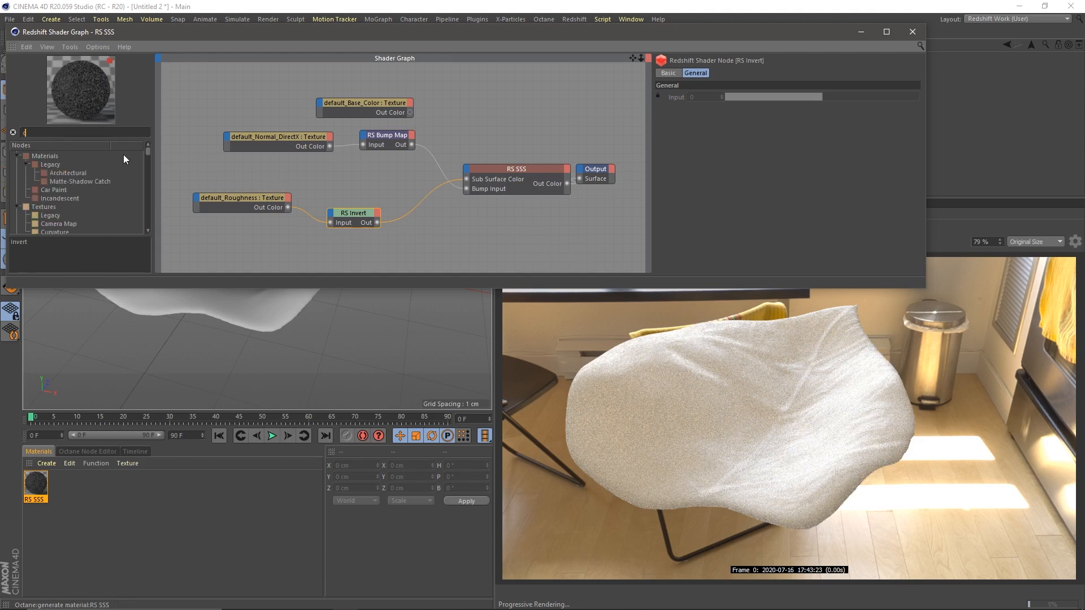
type("olor corre")
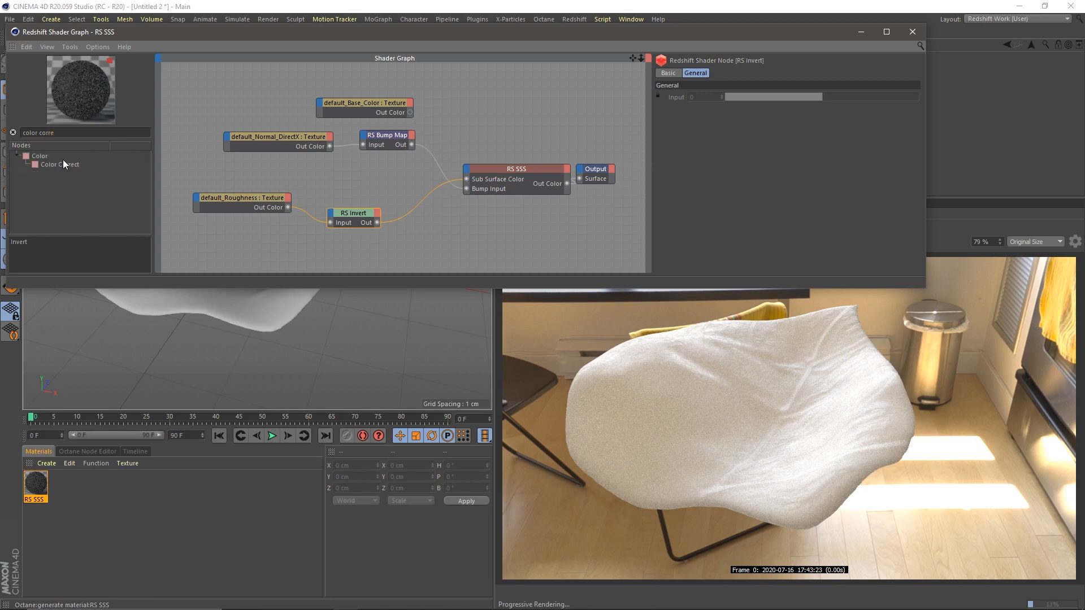
left_click_drag(60, 164, 391, 249)
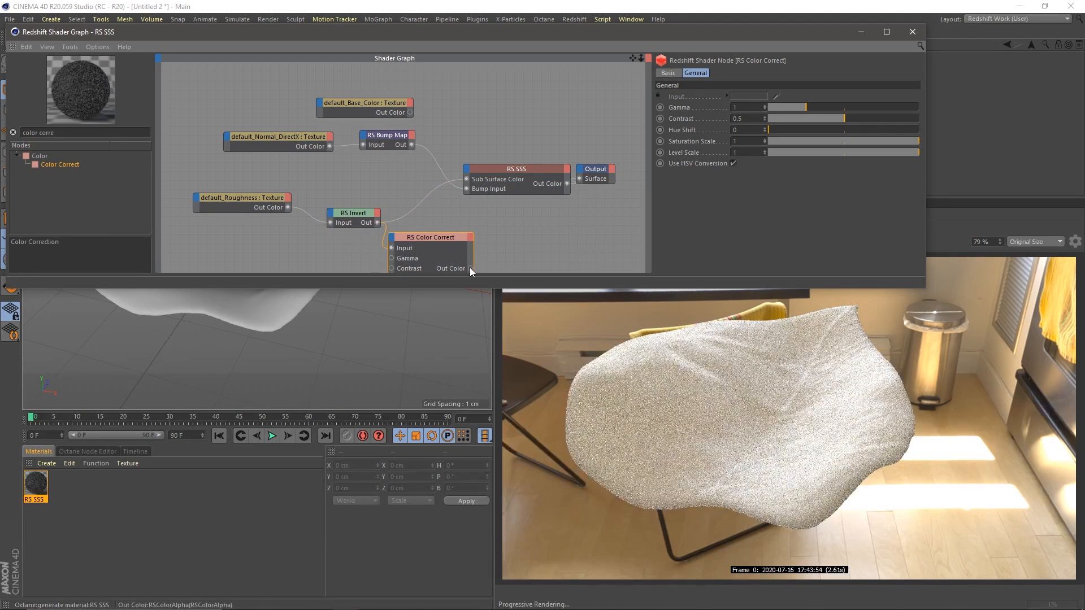
left_click_drag(470, 268, 465, 178)
- Tune the RS Color Correct node's gamma to 0.228 and contrast to 0.82 while previewing the inverted roughness on the leaf
left_click_drag(802, 108, 779, 114)
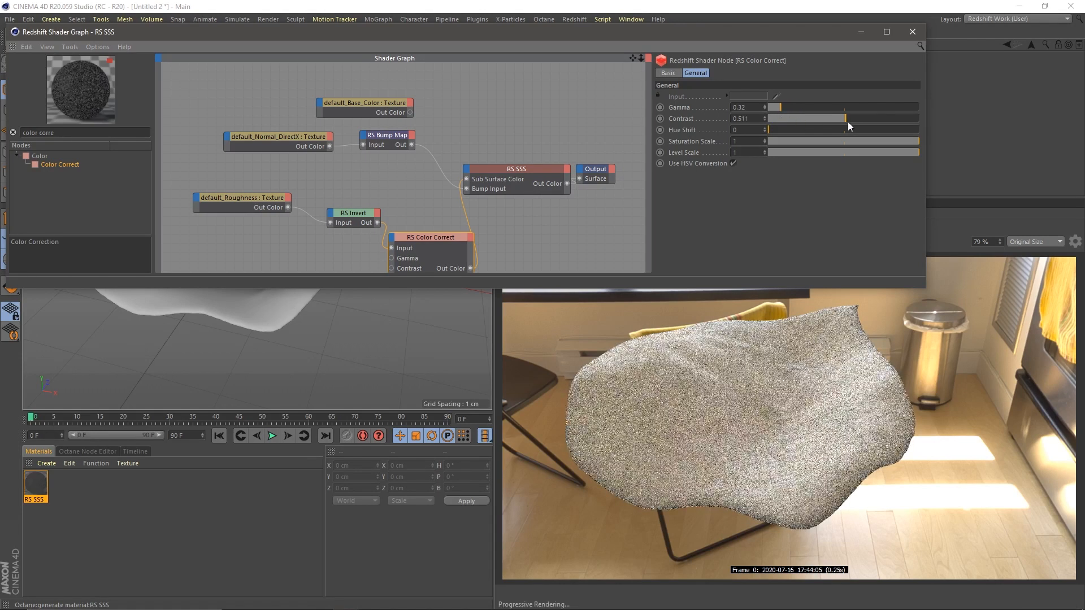
left_click_drag(847, 120, 879, 125)
left_click_drag(781, 108, 772, 106)
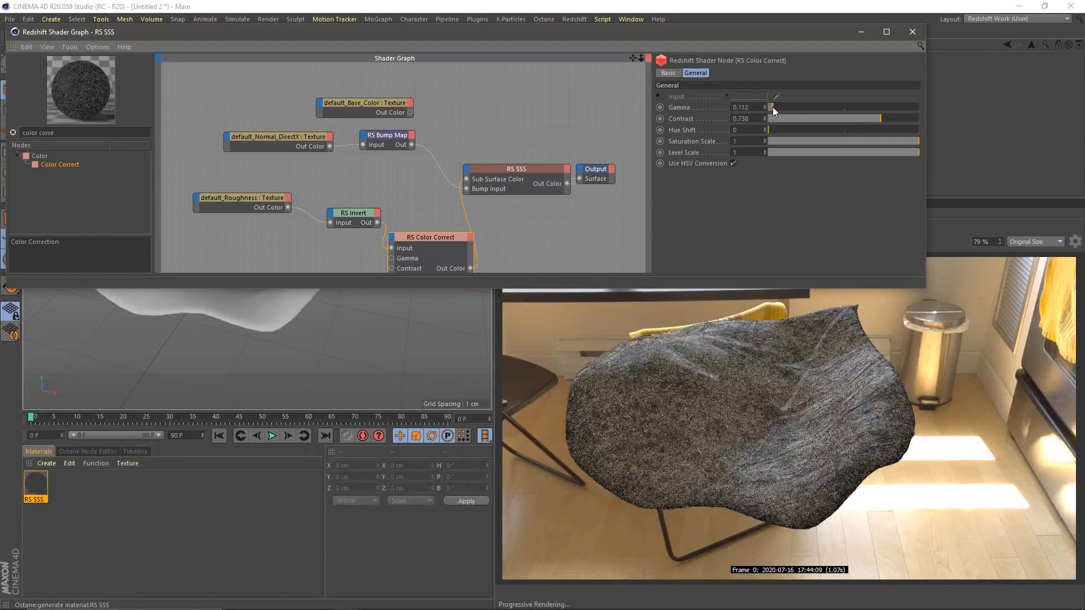
mouse_move(844, 119)
left_mouse_down()
mouse_move(844, 134)
mouse_move(841, 121)
left_mouse_up()
left_click_drag(772, 107, 772, 107)
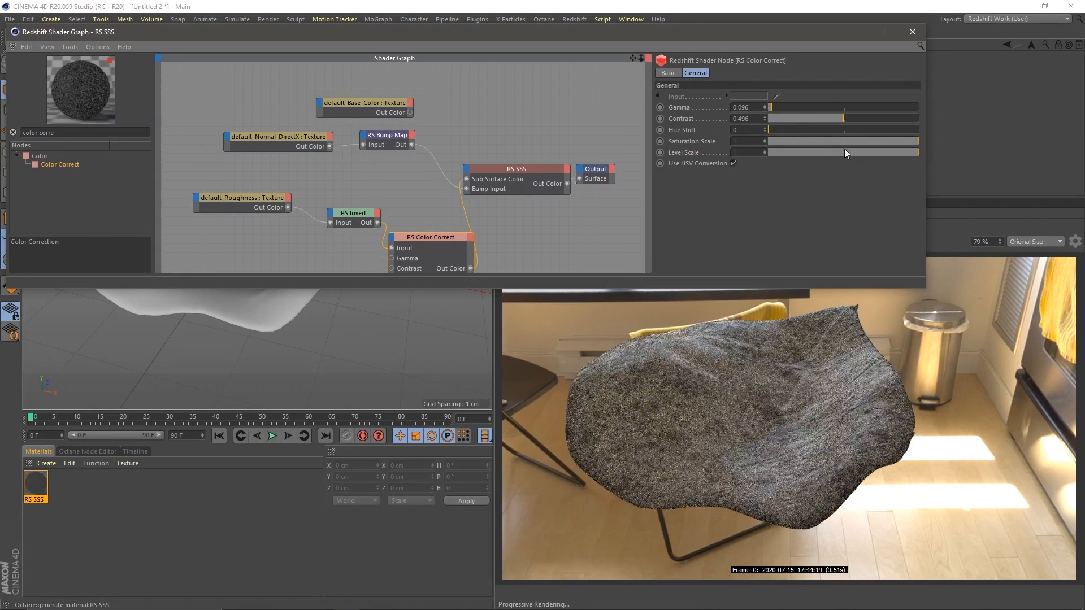
left_click_drag(844, 118, 911, 119)
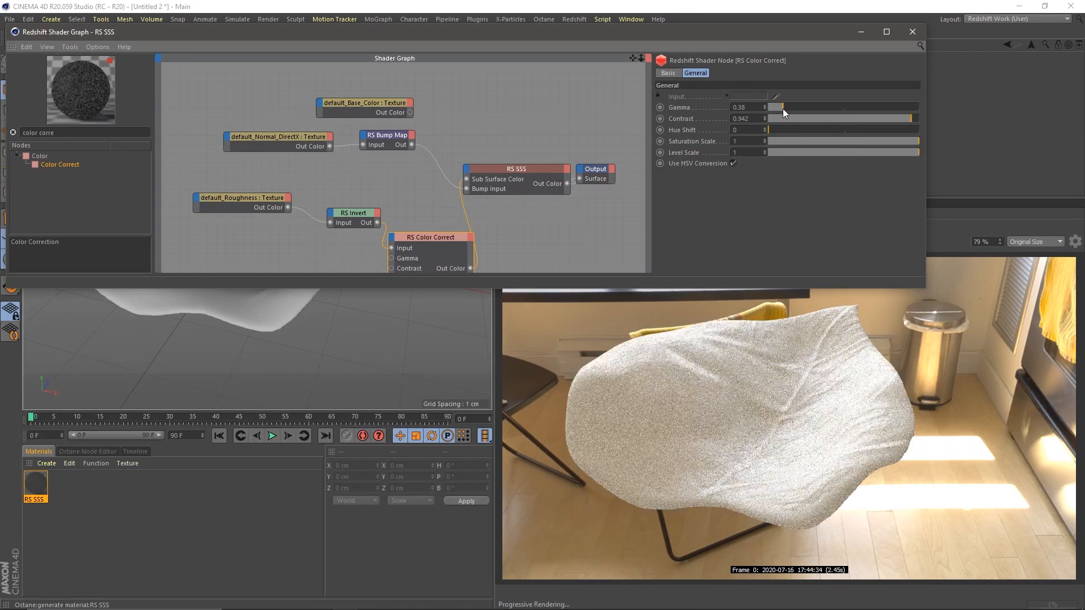
left_click_drag(782, 108, 782, 115)
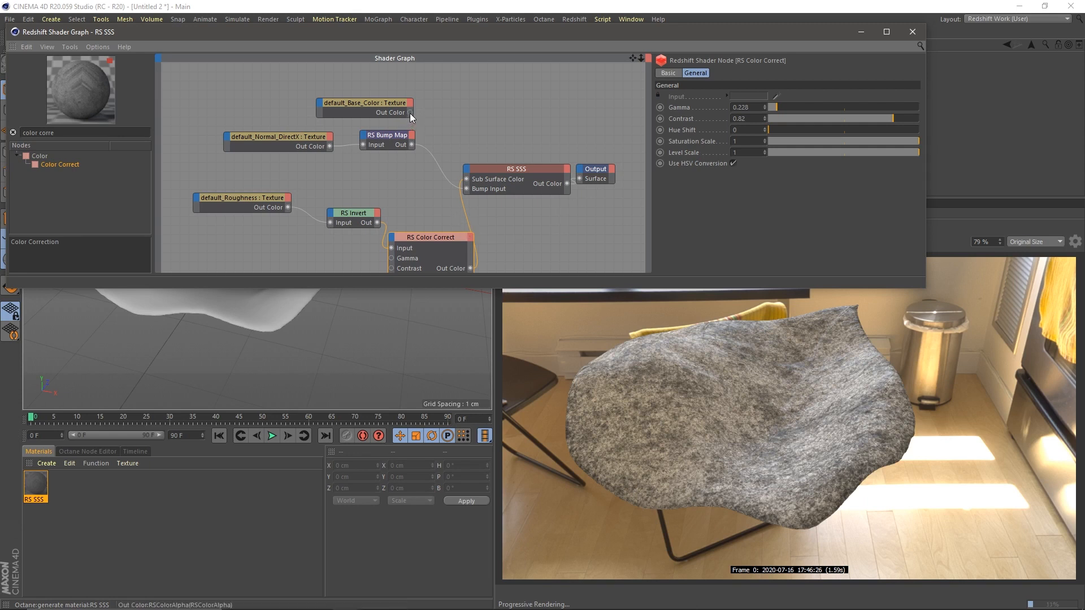
- Reconnect default_Base_Color to Sub Surface Color and route the RS Color Correct output into the RS SSS node's Refl Gloss input
left_click_drag(465, 178, 467, 179)
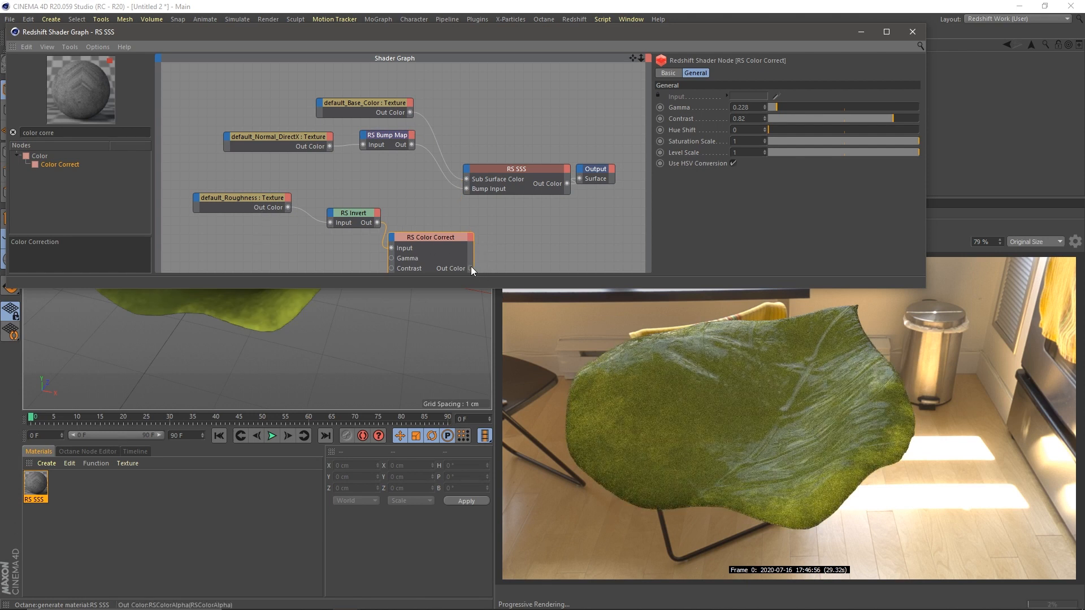
left_click_drag(472, 268, 468, 180)
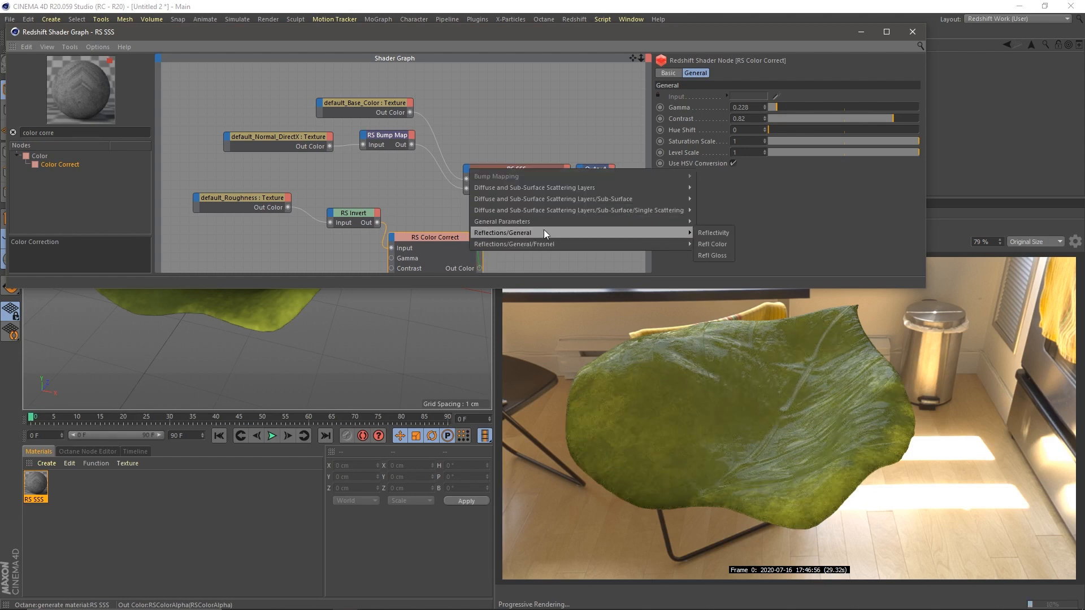
mouse_move(665, 233)
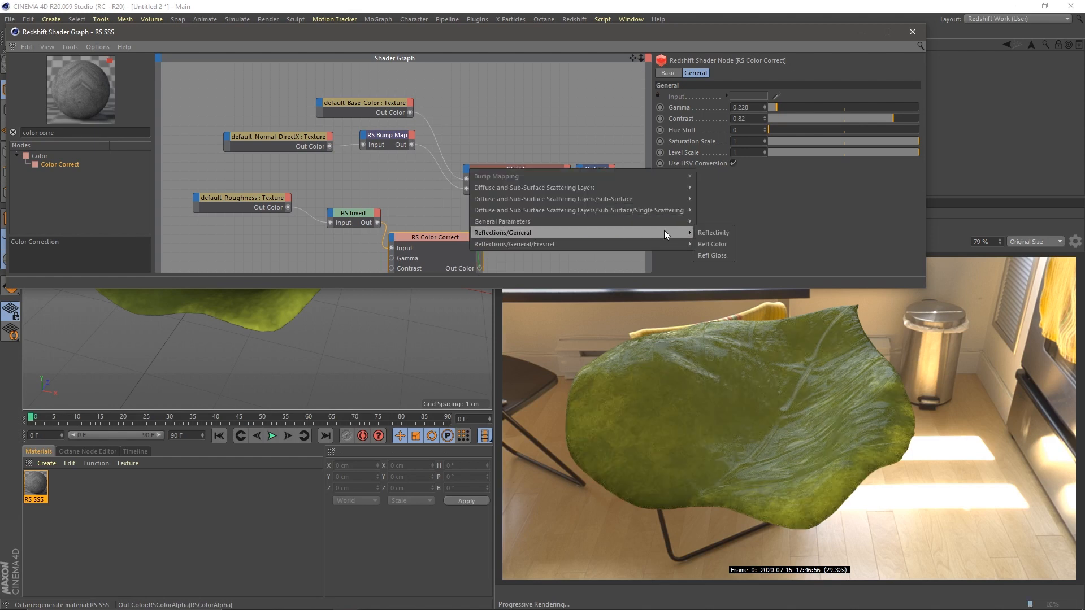
left_click(718, 256)
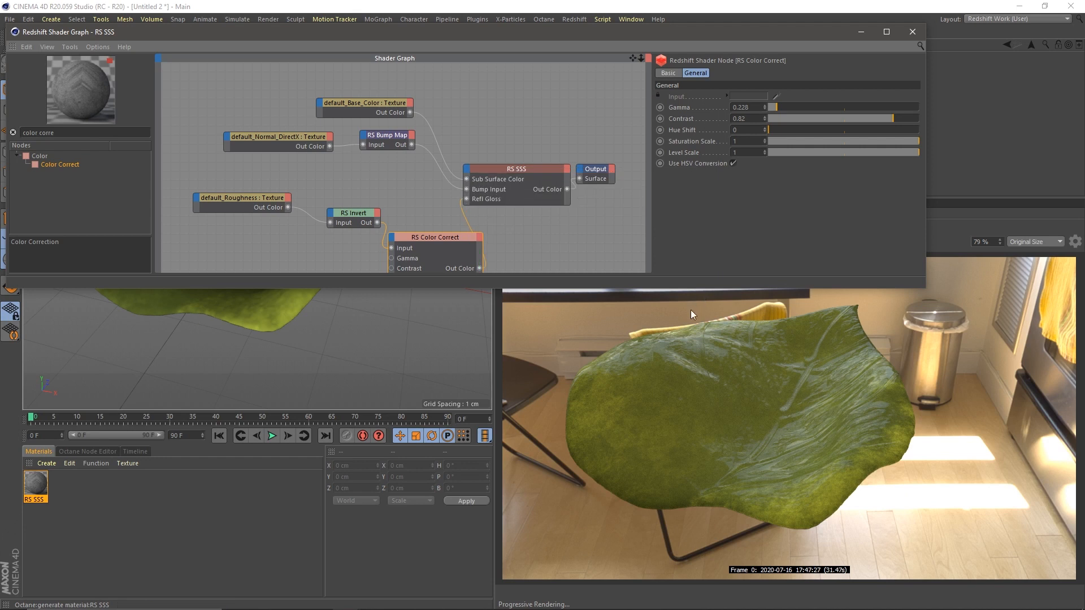
- Raise the RS SSS node's reflection weight to 0.679
left_click(522, 165)
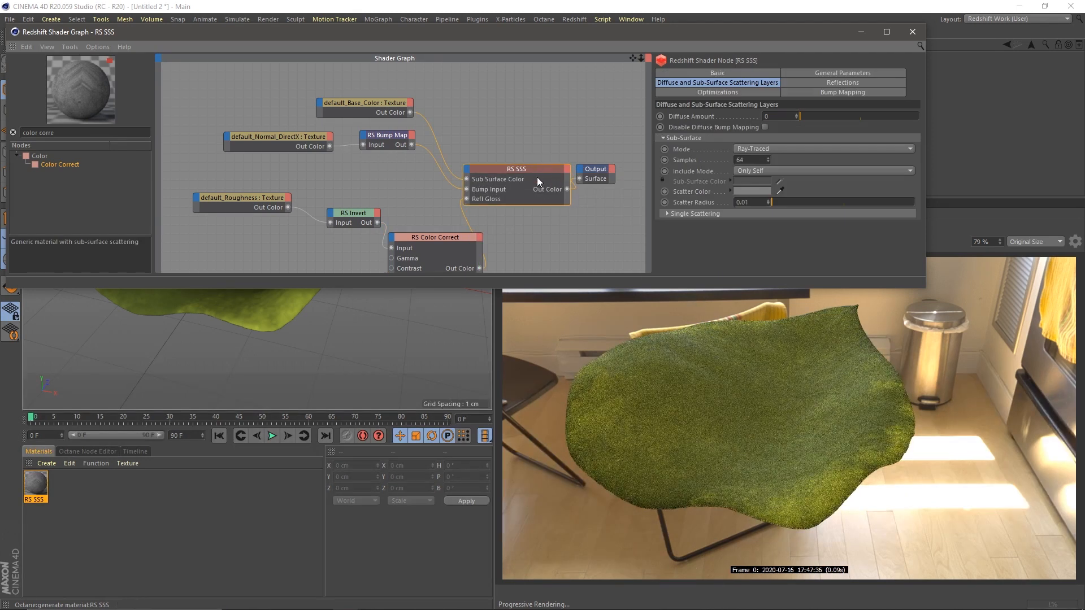
left_click(828, 83)
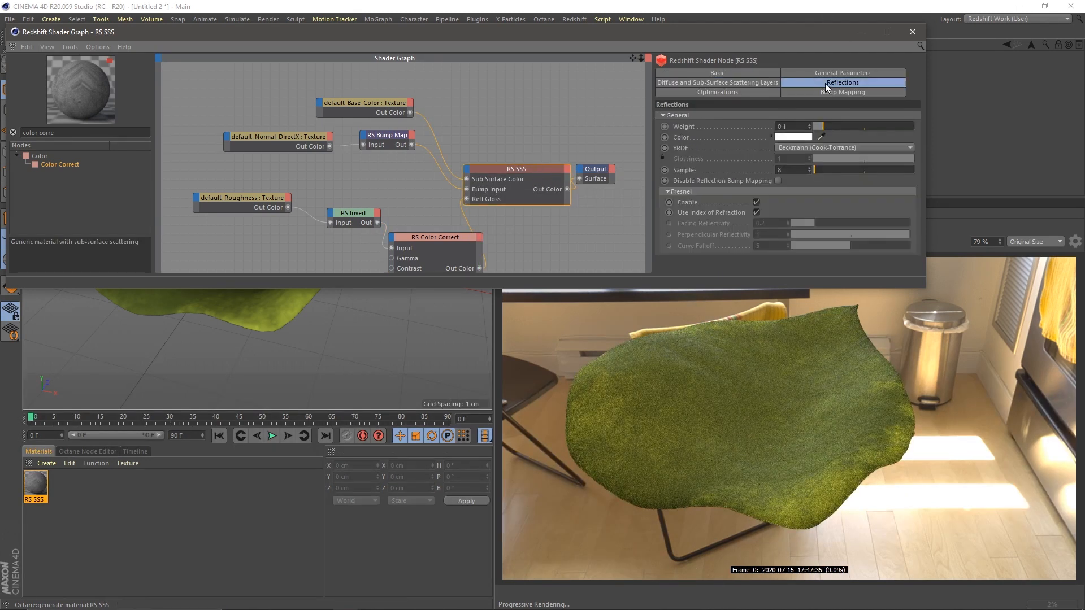
left_click_drag(822, 126, 884, 131)
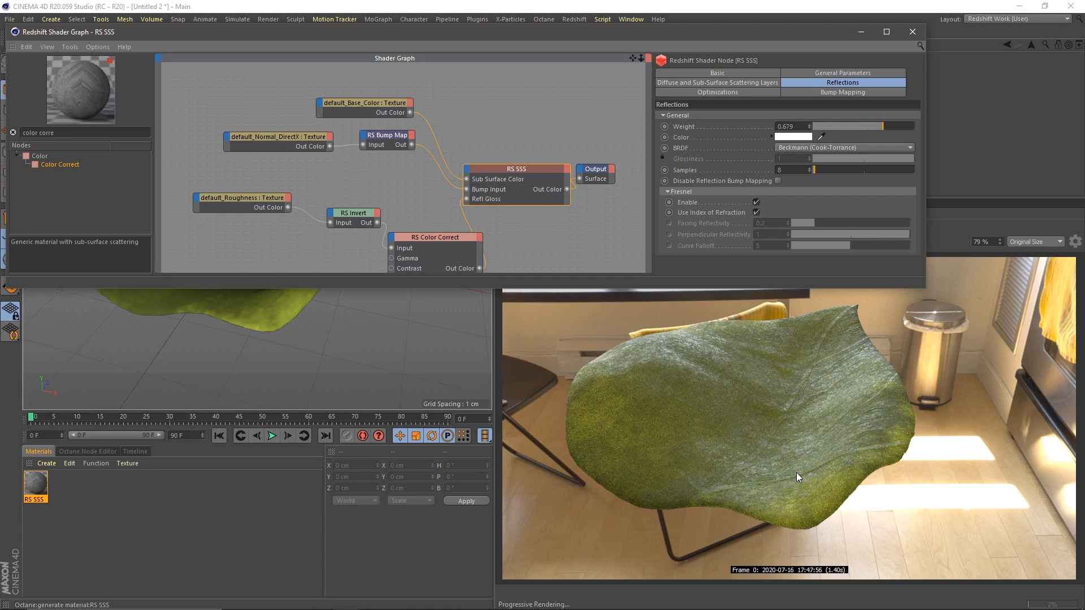
- Tidy the roughness chain by lining up its texture, RS Invert and RS Color Correct nodes beside the RS SSS node
left_click(416, 243)
left_click_drag(434, 237, 421, 234)
left_click_drag(307, 199, 399, 206)
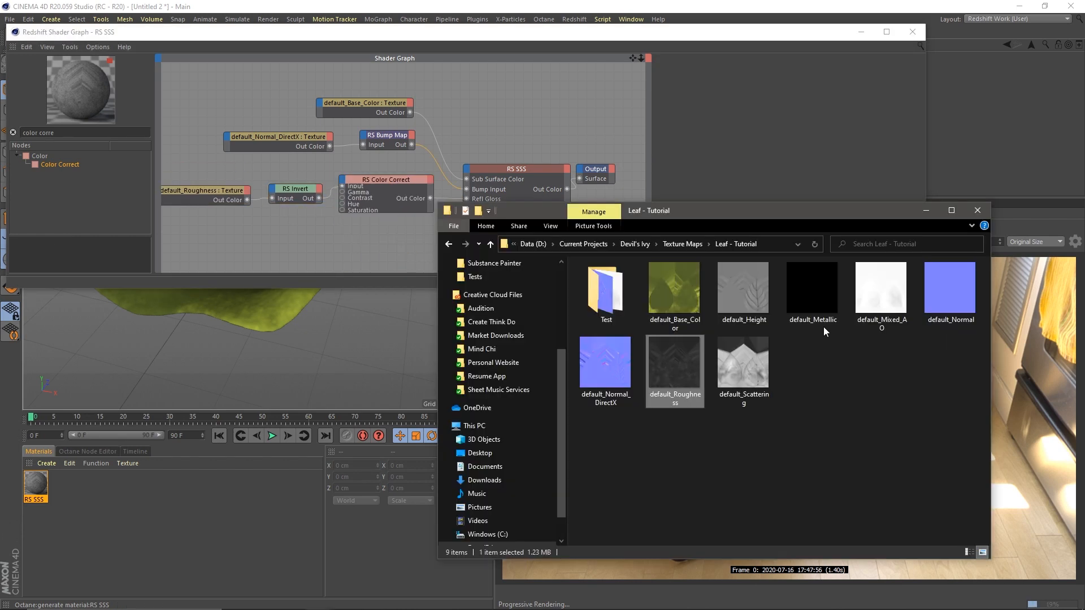
- Add the default_Height texture below the roughness chain and place a Displacement node beside it
left_click_drag(752, 297, 252, 243)
left_click(269, 234)
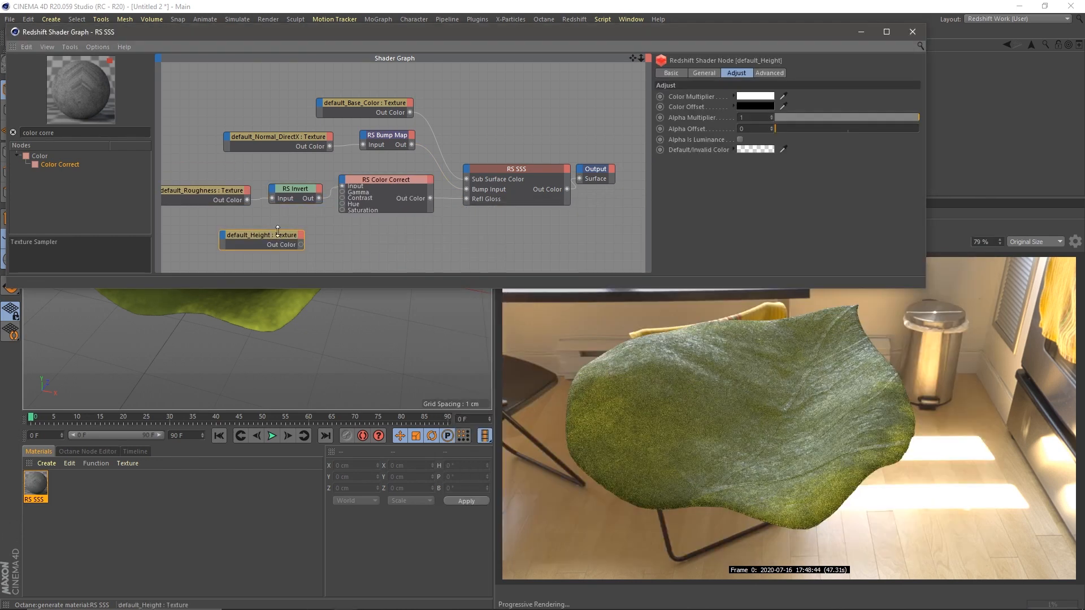
left_click_drag(650, 33, 652, 121)
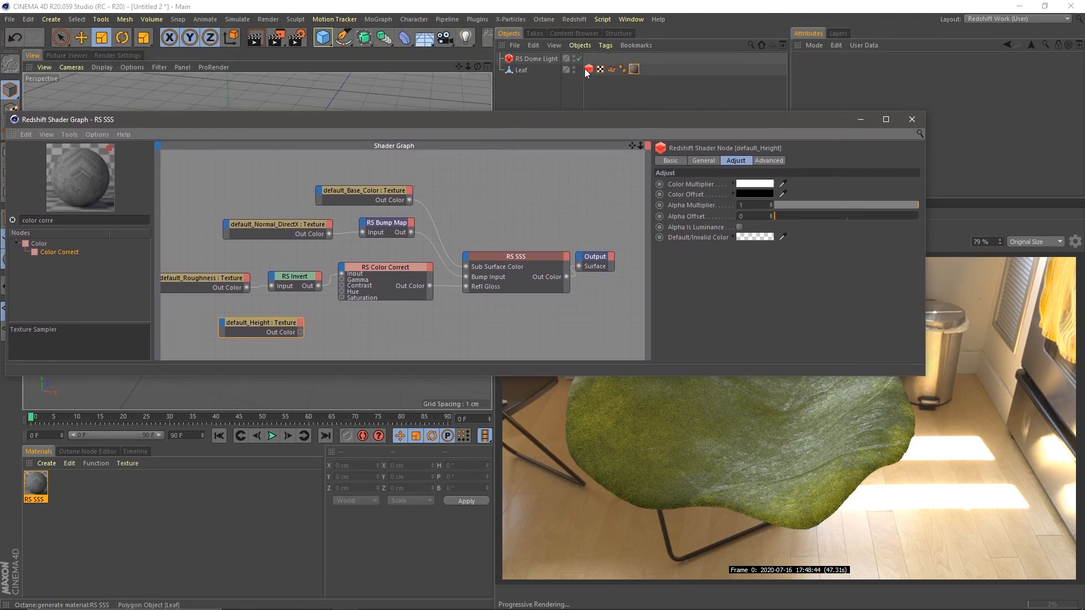
left_click_drag(557, 113, 574, 73)
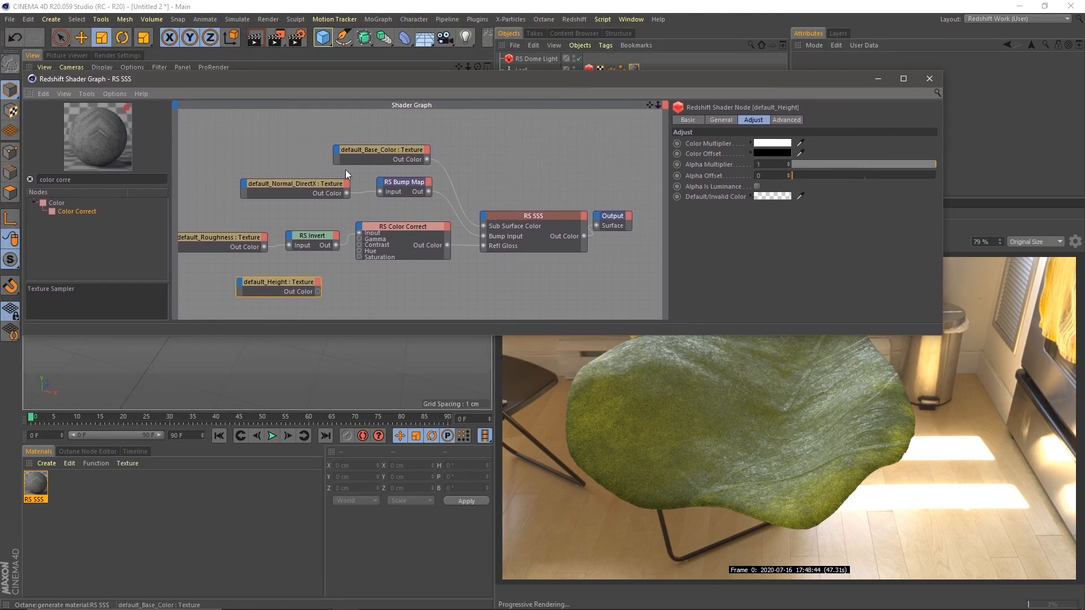
left_click(100, 178)
type("disp")
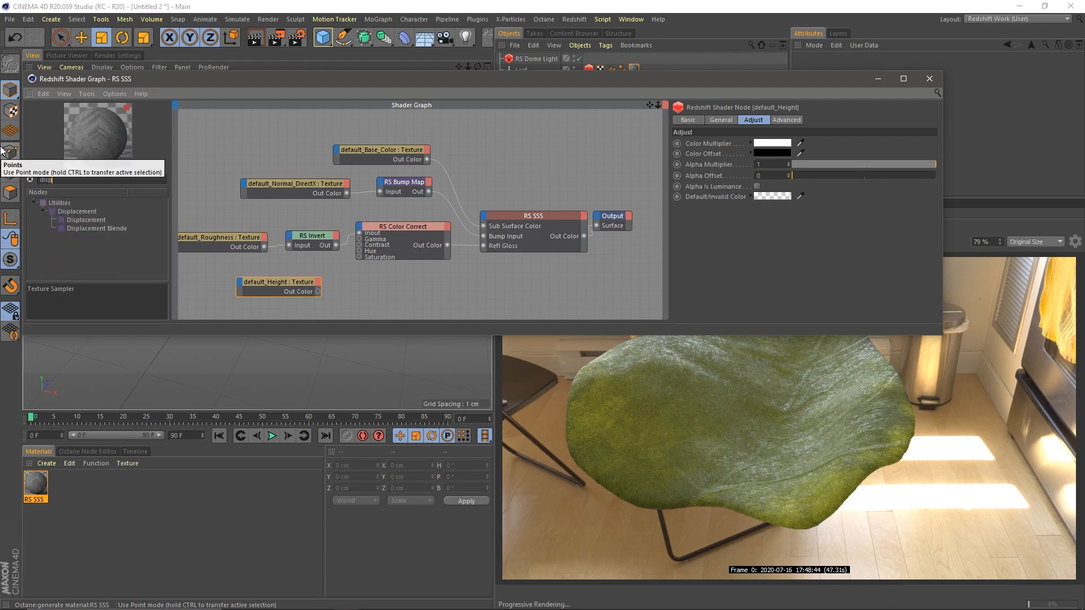
left_click_drag(86, 220, 365, 286)
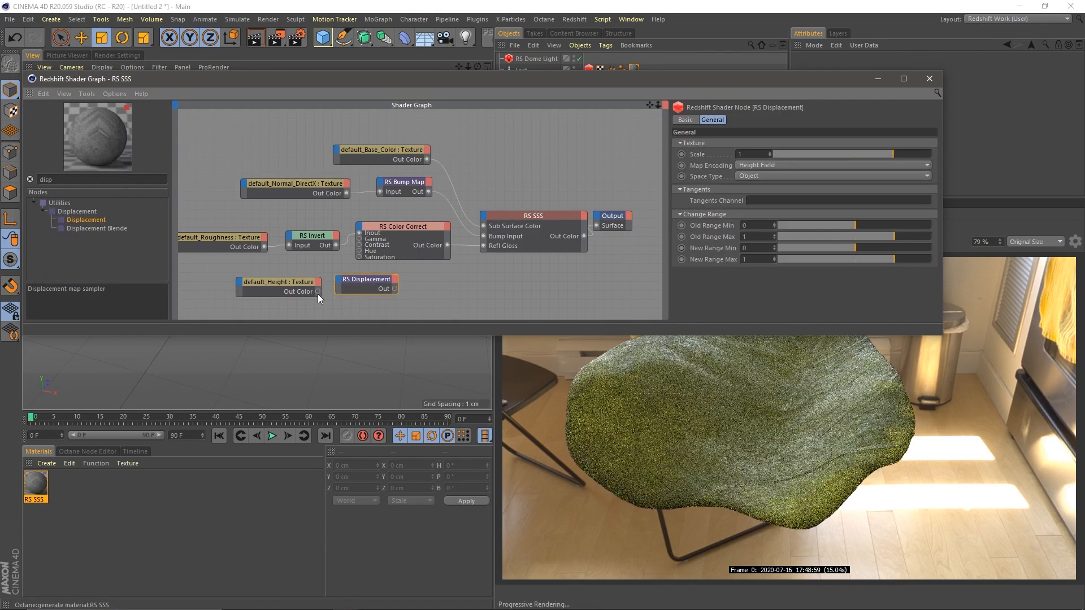
- Connect default_Height to the RS Displacement node's Tex Map and feed that node into the Output node's Displacement input
left_click(338, 281)
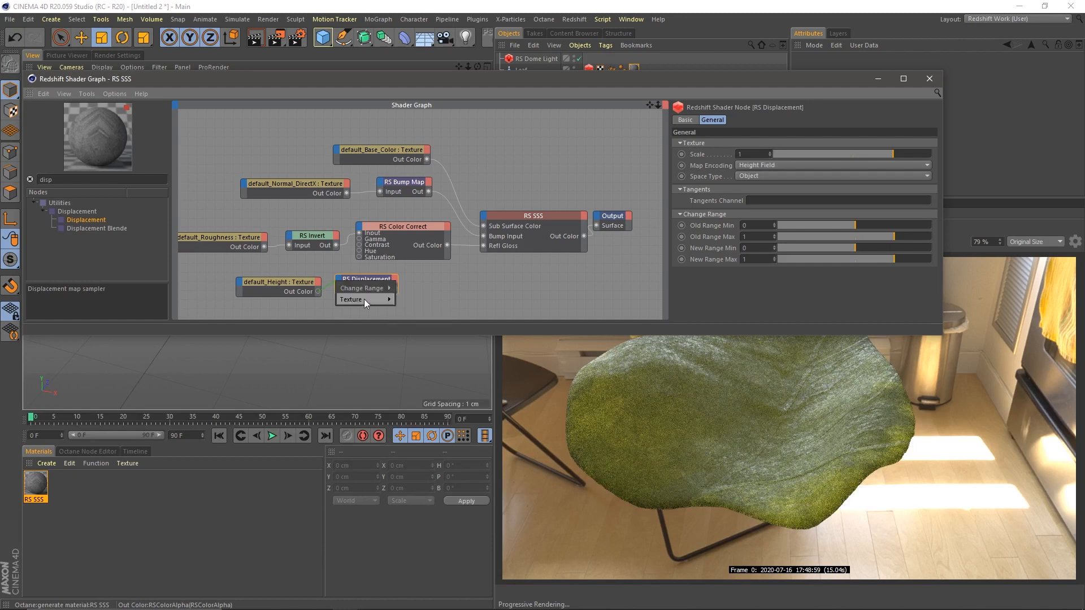
mouse_move(366, 300)
left_click(410, 302)
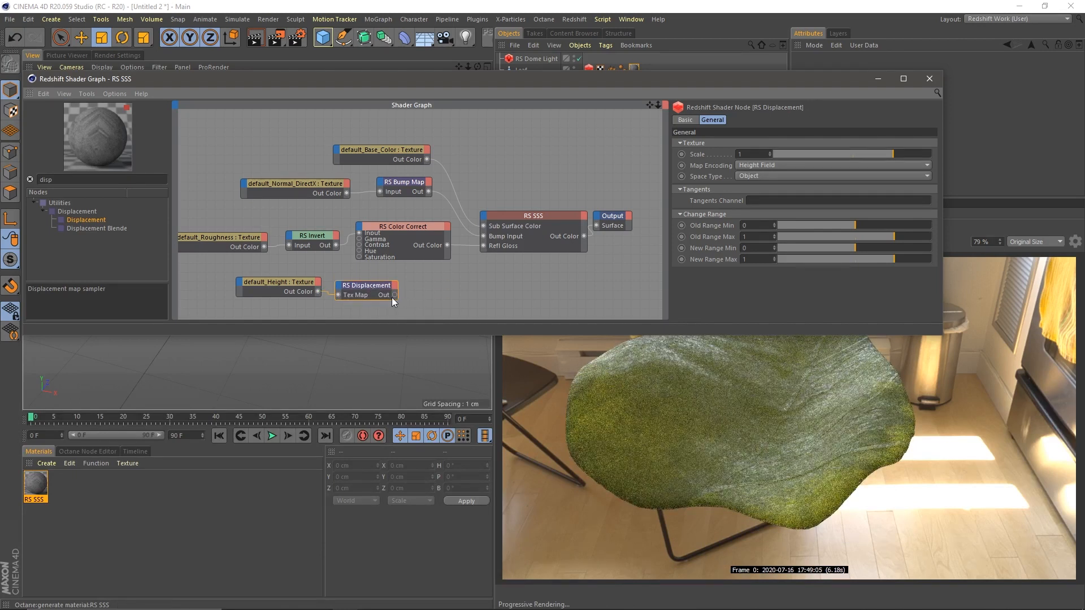
left_click_drag(395, 294, 595, 220)
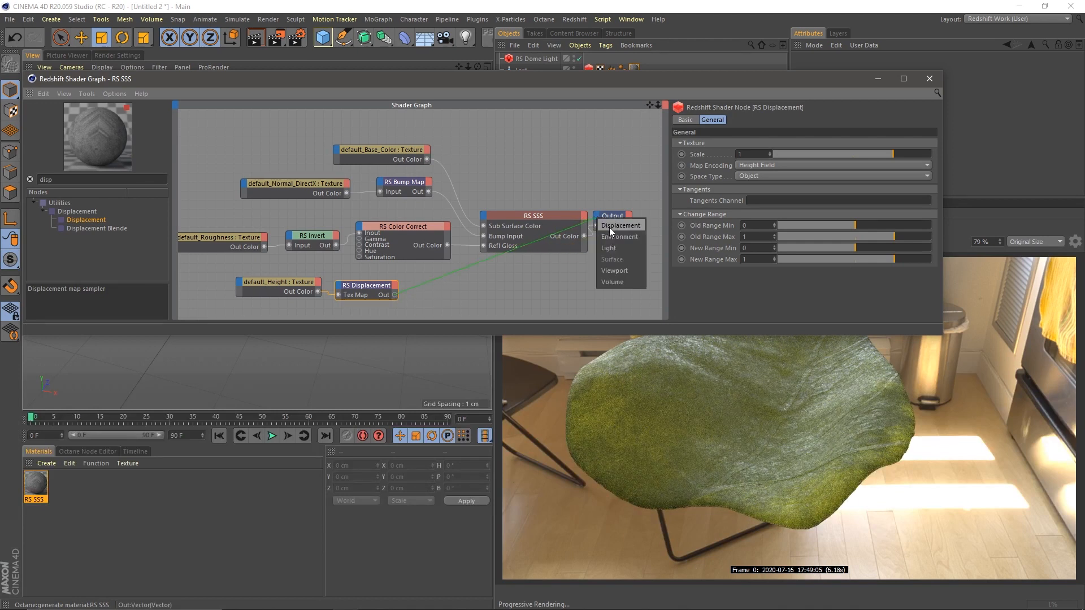
left_click(609, 227)
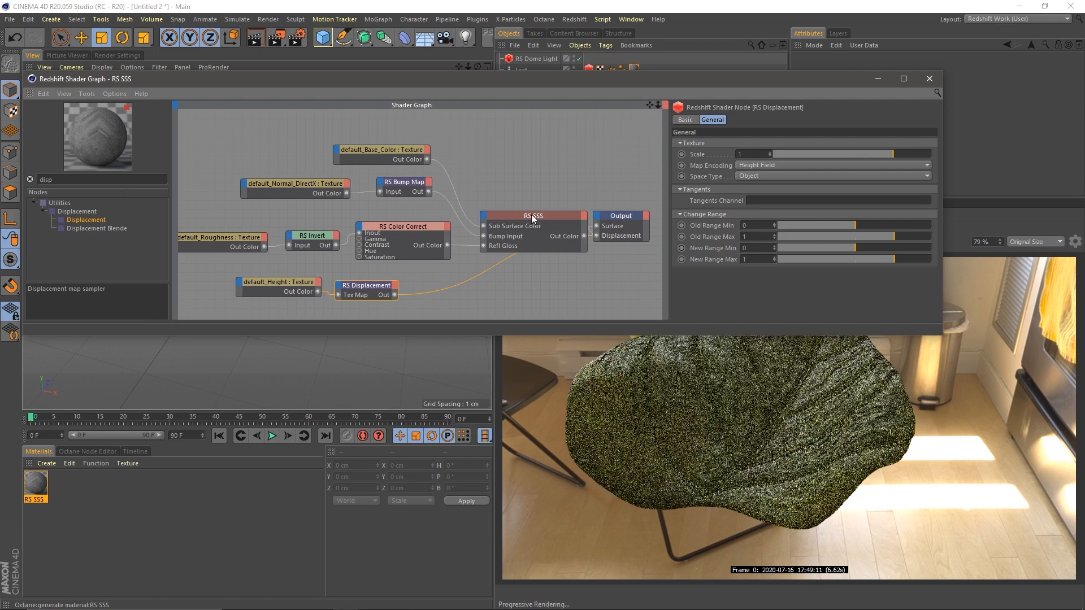
- Move the Output node lower and add the default_Scattering texture beneath the height texture in the shader graph
left_click_drag(616, 225, 624, 258)
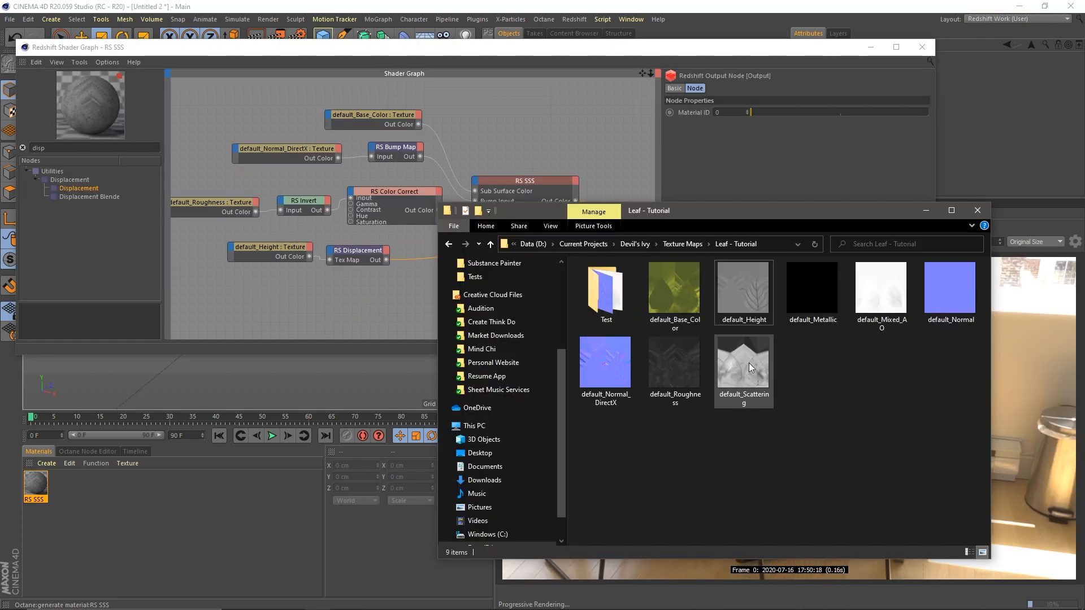
left_click_drag(738, 367, 255, 293)
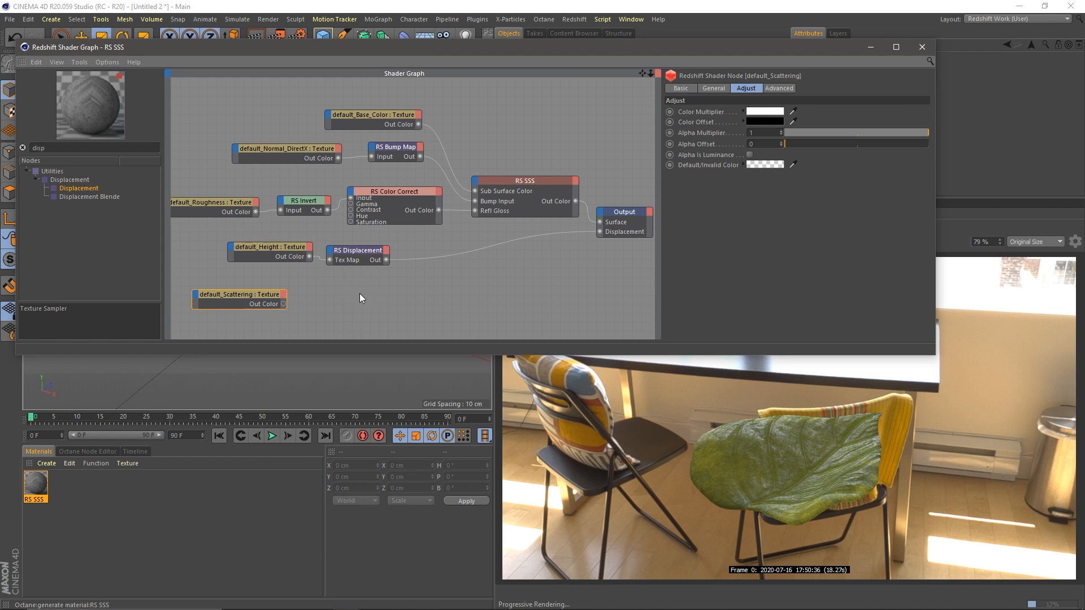
- Try different diffuse amounts on the RS SSS node, up to 1, and settle on 0.308
left_click(525, 185)
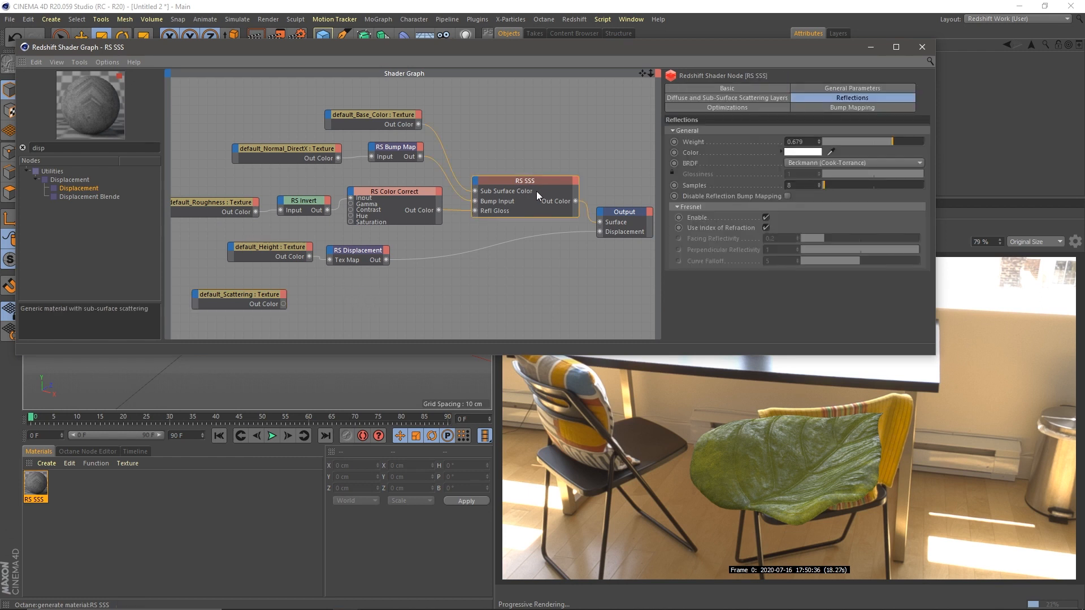
left_click(711, 98)
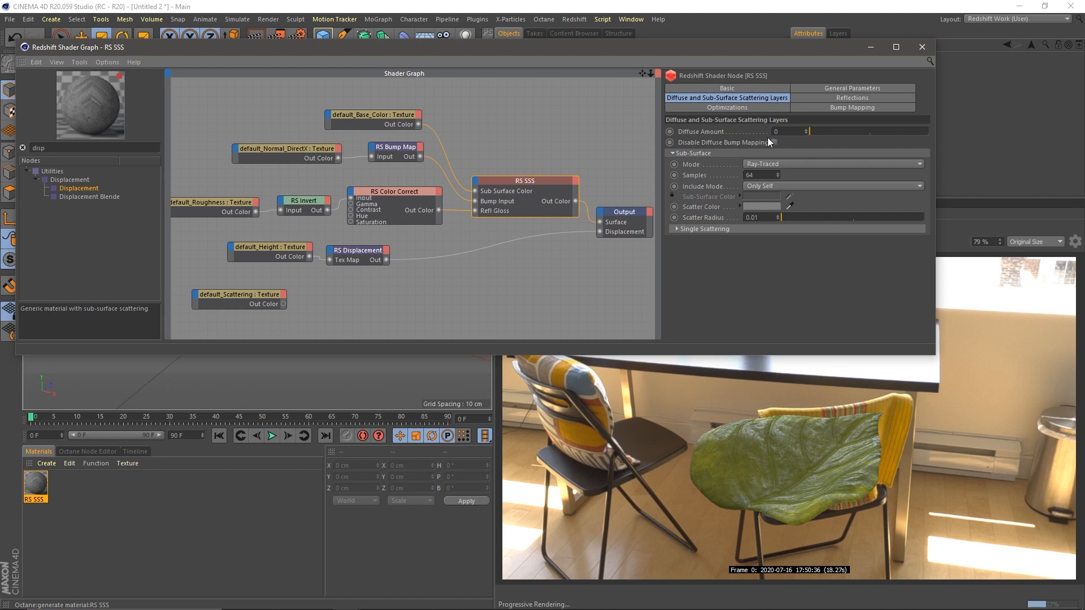
left_click_drag(812, 130, 820, 130)
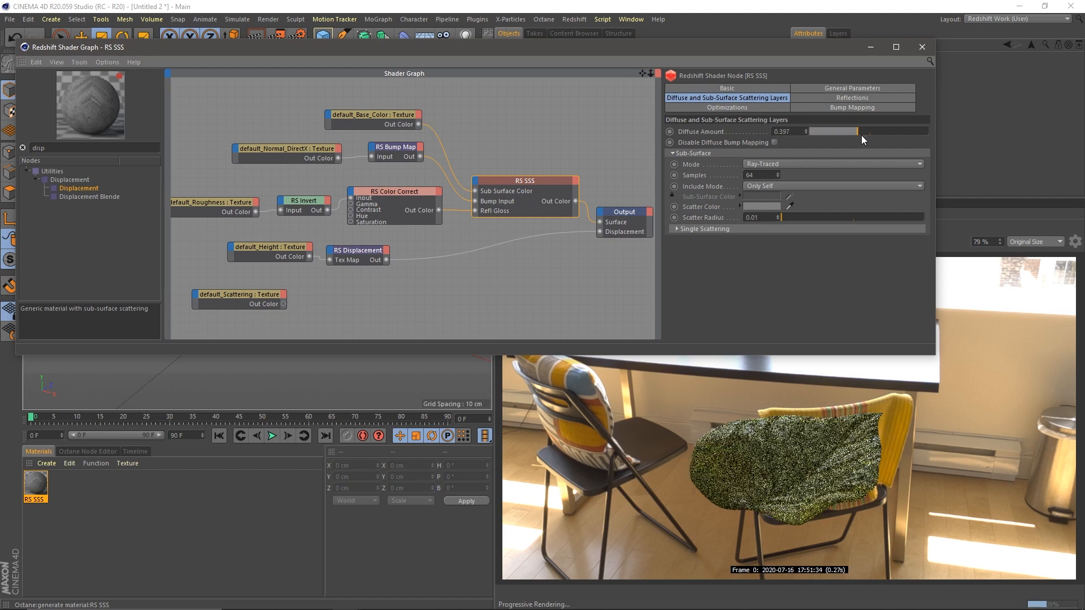
left_click_drag(932, 142, 944, 136)
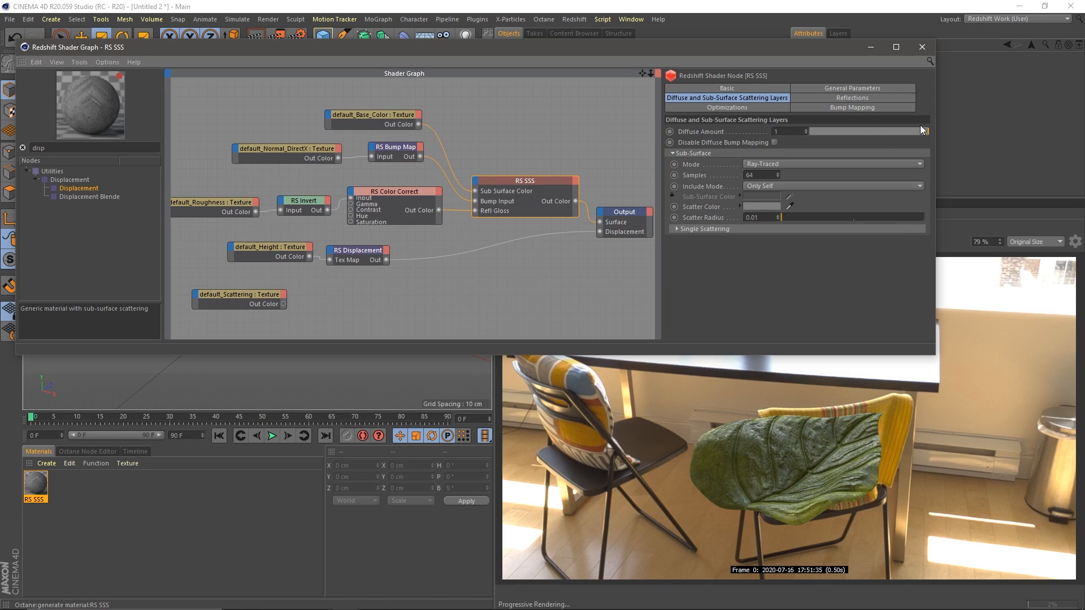
left_click_drag(920, 130, 862, 133)
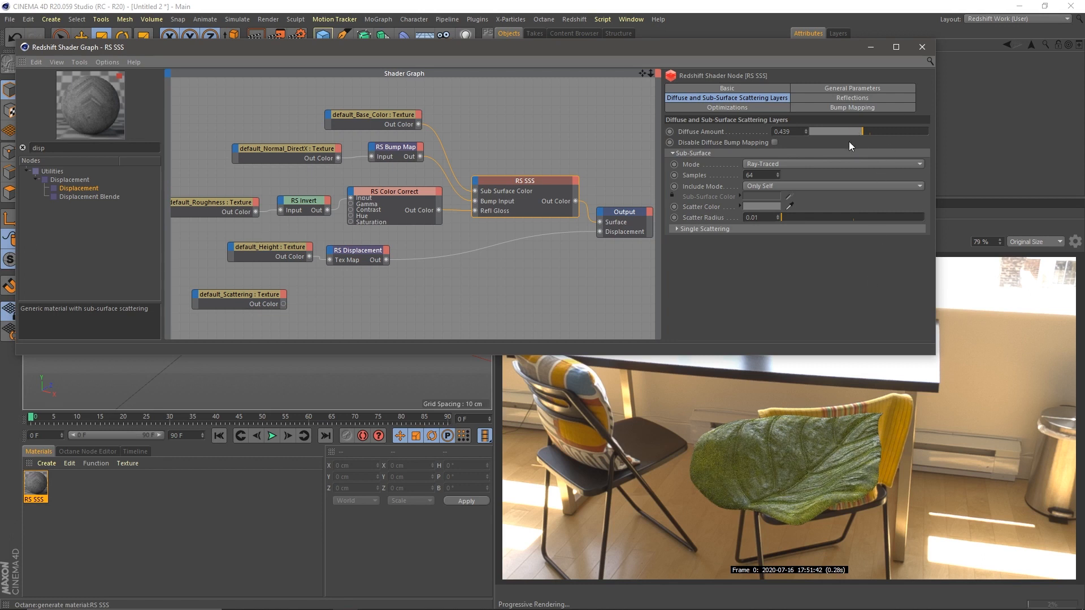
left_click_drag(849, 134, 846, 132)
- Add a scalar Invert node after default_Scattering and preview the inverted map through the RS SSS node's Sub Surface Color input
left_click_drag(75, 148, 1, 152)
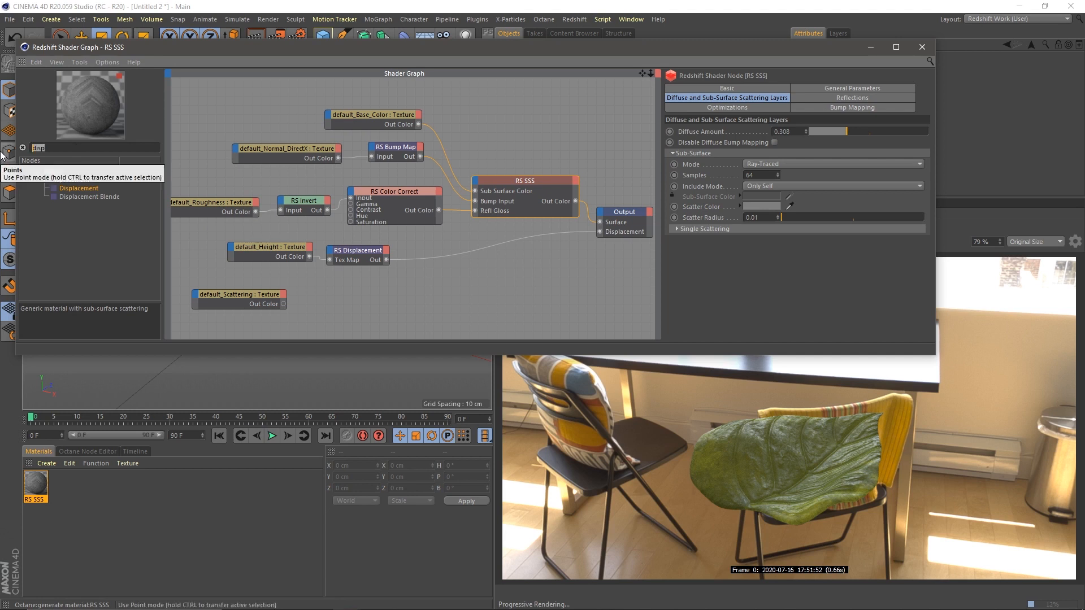
type("invert")
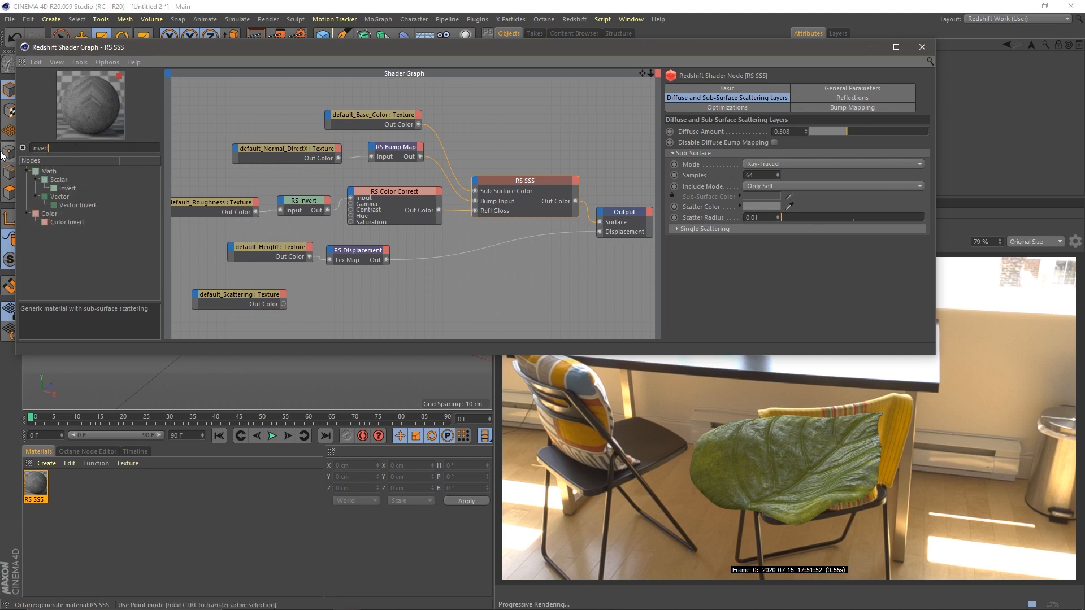
left_click_drag(67, 188, 304, 312)
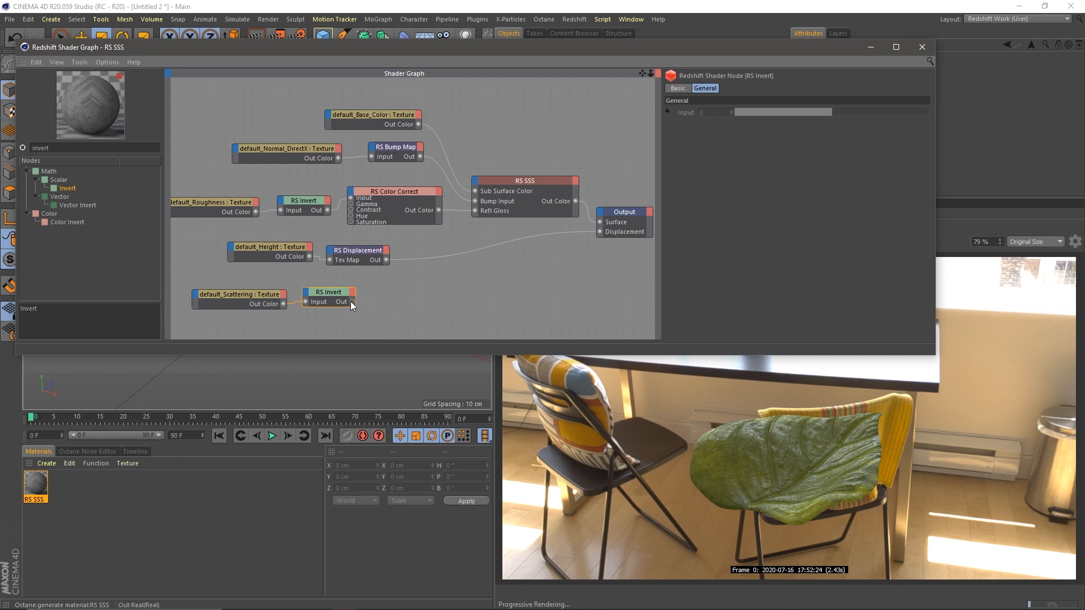
left_click_drag(352, 302, 477, 190)
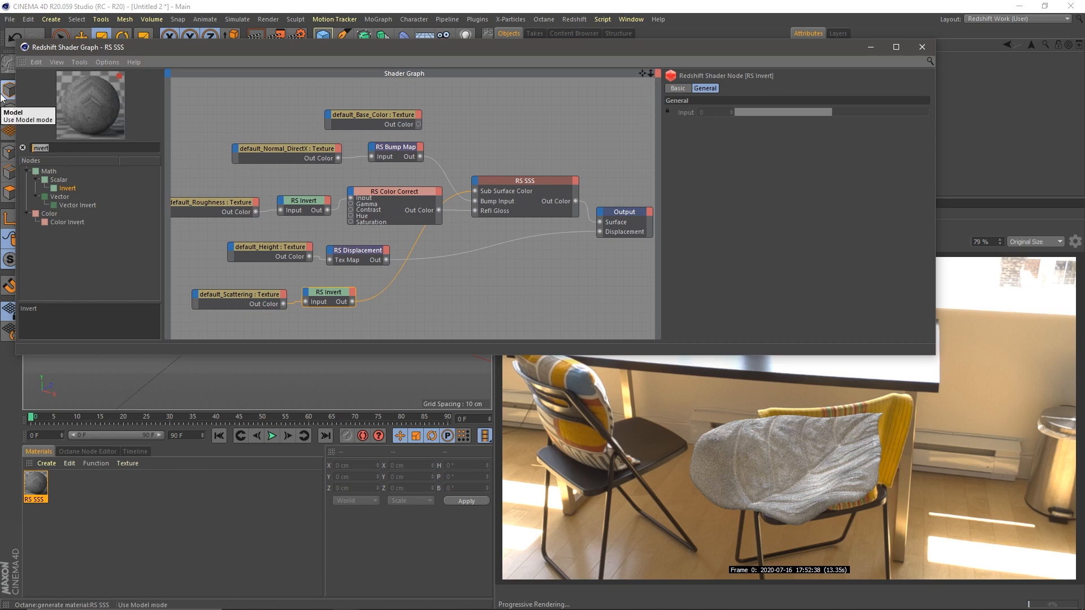
- Route the inverted scattering map through a new Color Correct node into Sub Surface Color, with gamma 0.484 and contrast 0.805
type("color corr")
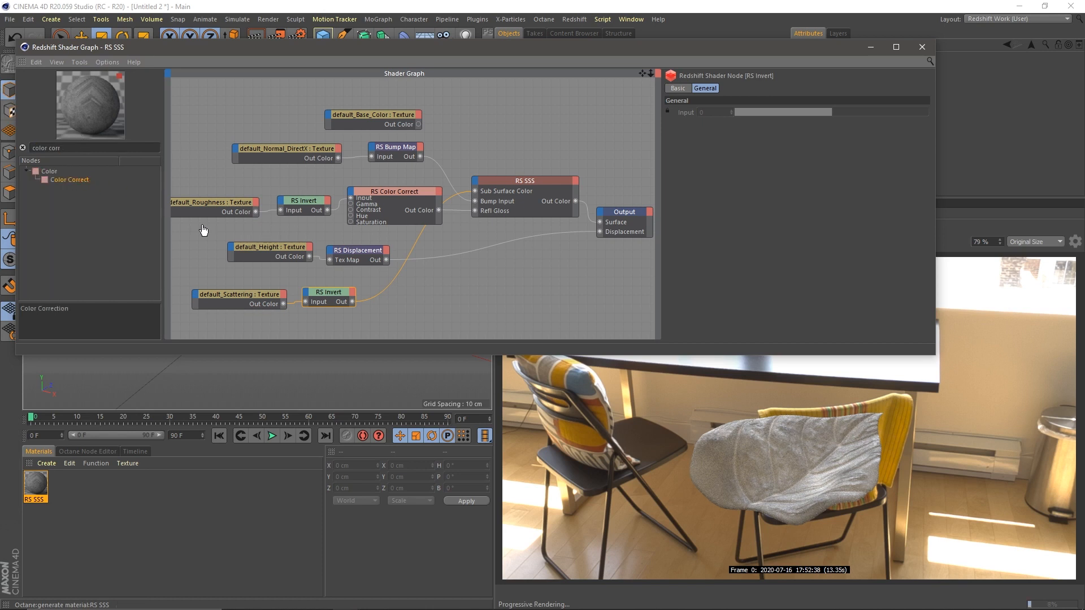
left_click_drag(203, 230, 379, 306)
left_click_drag(456, 326, 474, 191)
left_click_drag(818, 122, 905, 144)
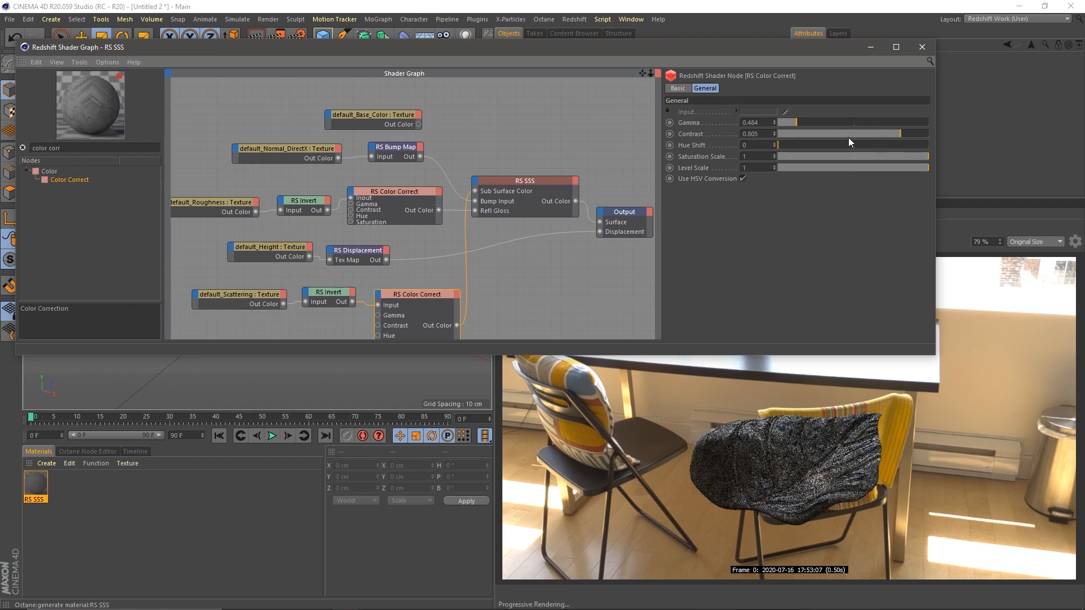
- Set the scattering map's RS Color Correct node to gamma 1.108, contrast 0.734 and level scale 0.507
mouse_move(794, 122)
left_mouse_down()
mouse_move(786, 122)
mouse_move(825, 128)
mouse_move(812, 127)
left_mouse_up()
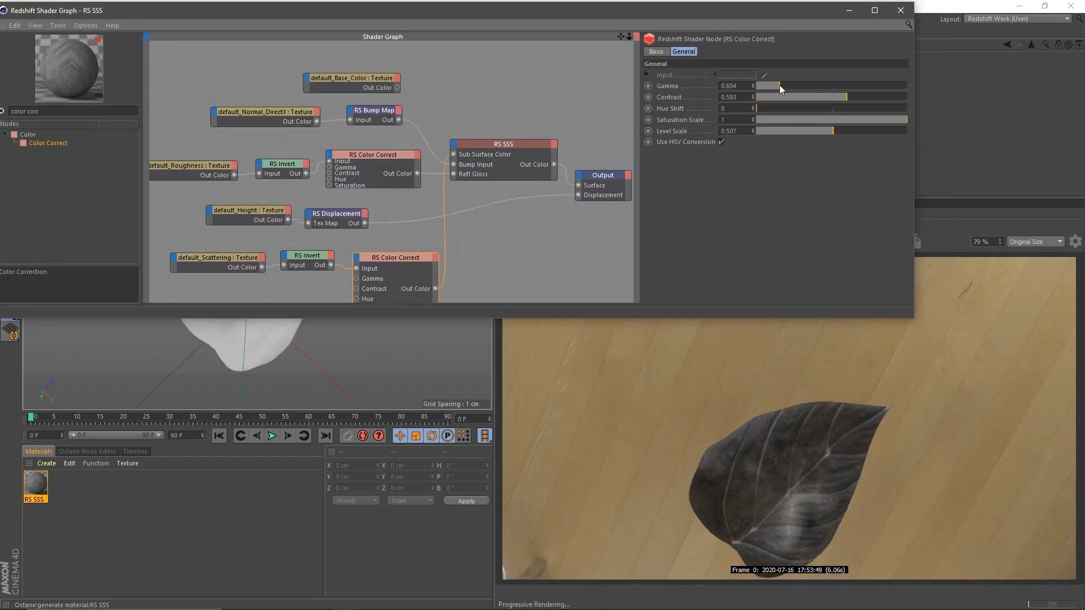
left_click_drag(779, 85, 883, 111)
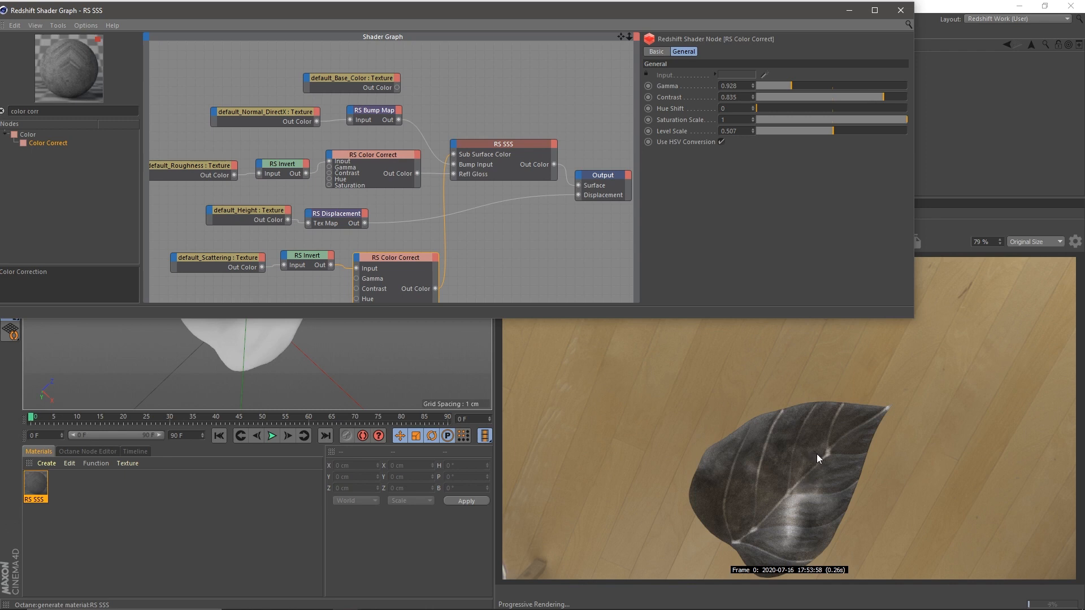
left_click_drag(794, 88, 799, 90)
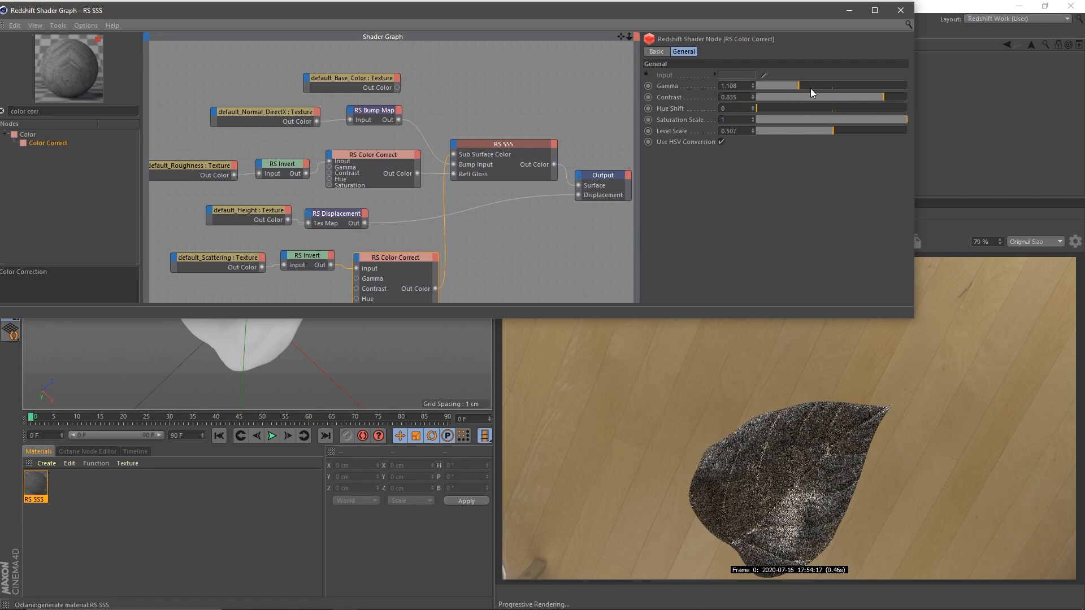
left_click_drag(879, 97, 869, 100)
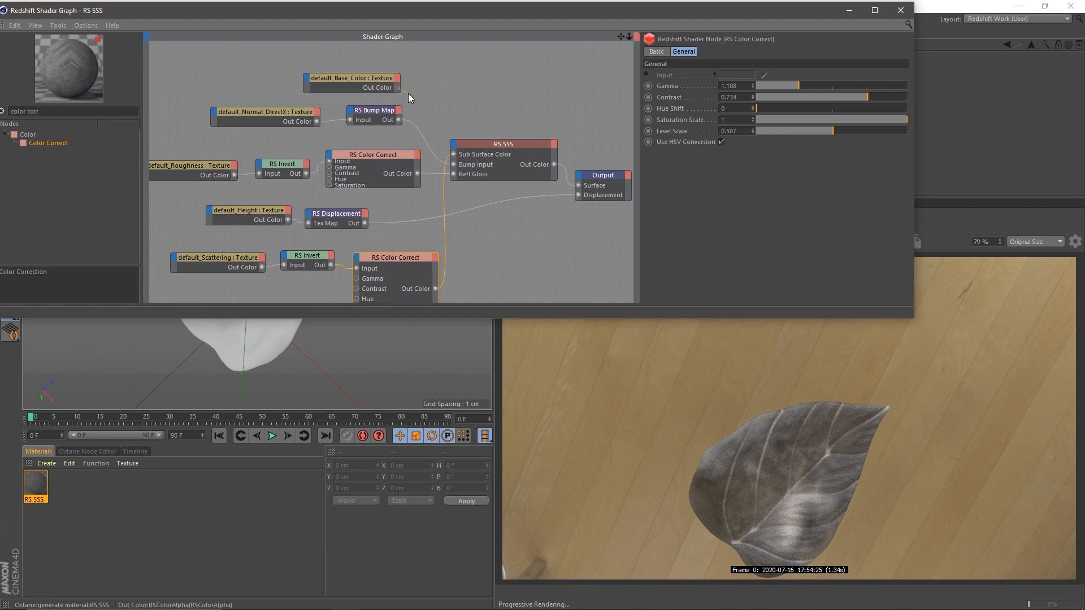
- Connect default_Base_Color to Sub Surface Color and the color-corrected scattering map to Diffuse Amount on the RS SSS node
left_click_drag(451, 148, 453, 155)
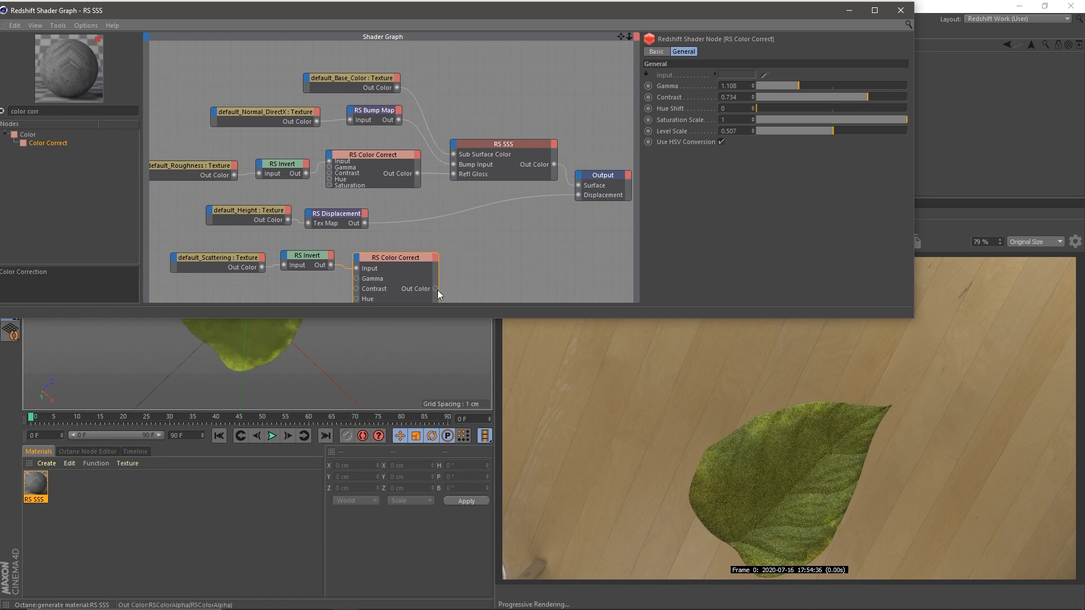
left_click_drag(465, 195, 455, 148)
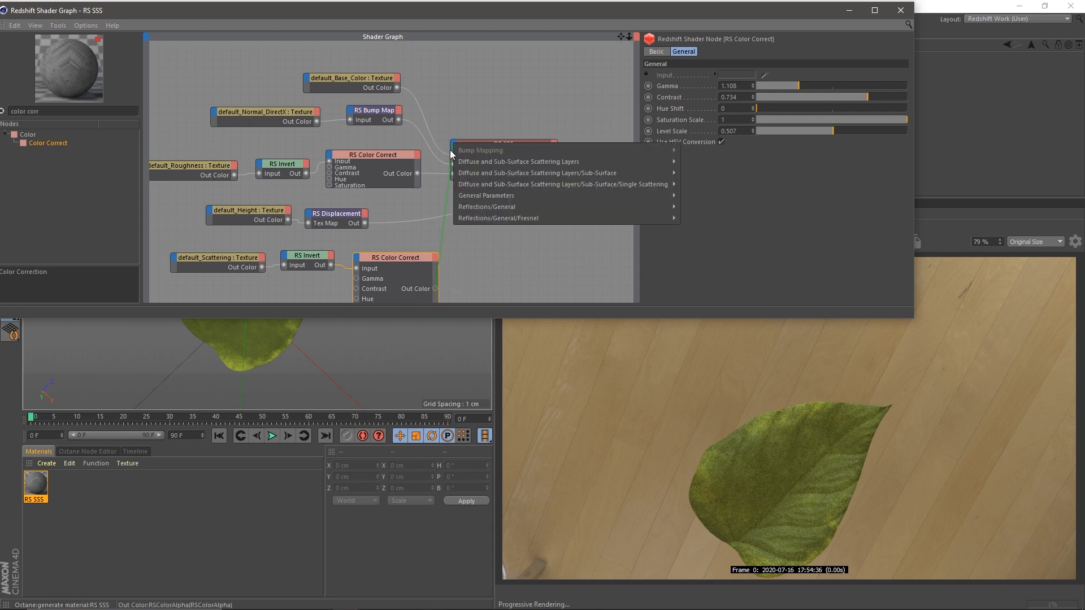
mouse_move(476, 163)
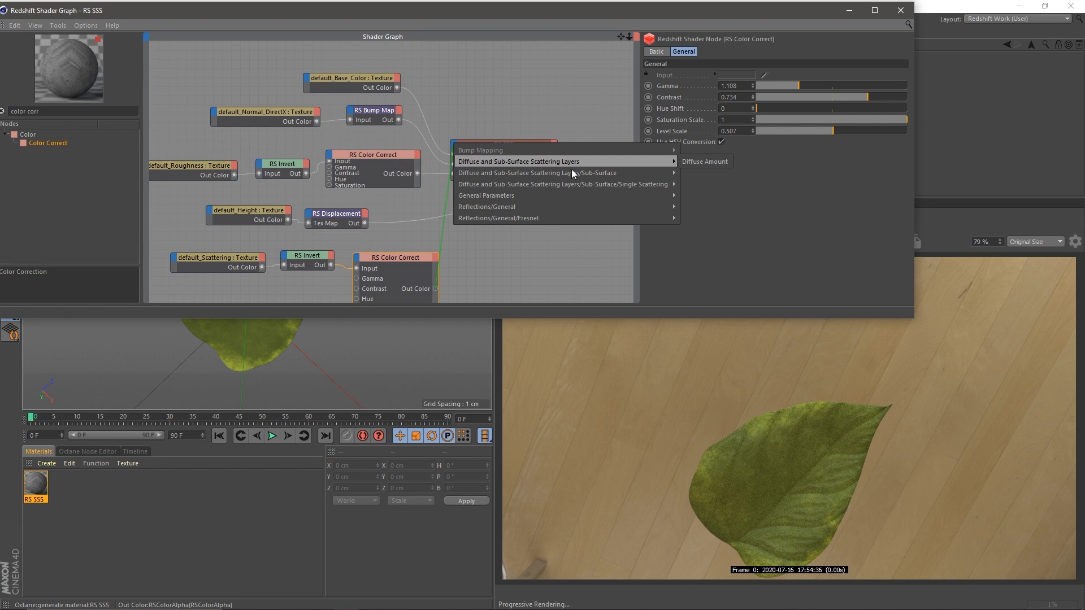
left_click(698, 162)
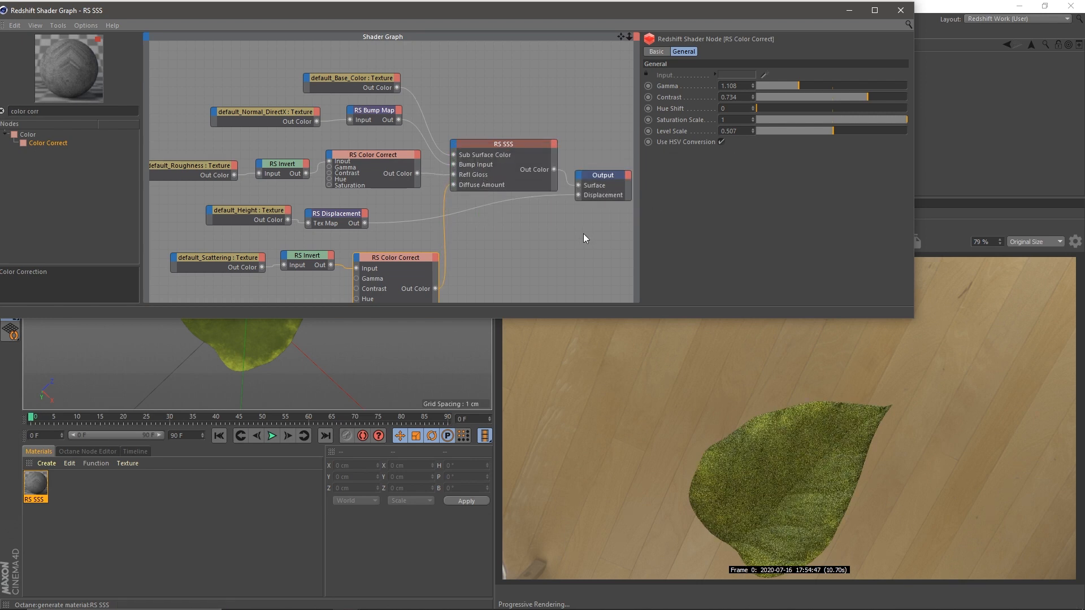
- Add a Redshift area light to the scene and scale it down to roughly the size of the leaf
left_click(851, 10)
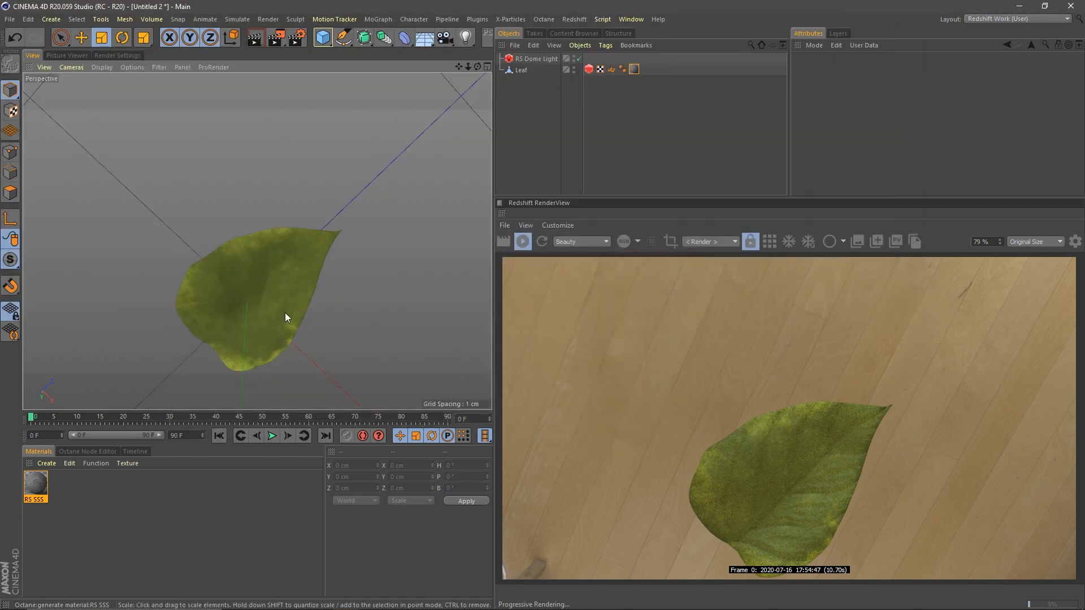
left_click_drag(285, 317, 265, 238, "alt")
left_click(574, 20)
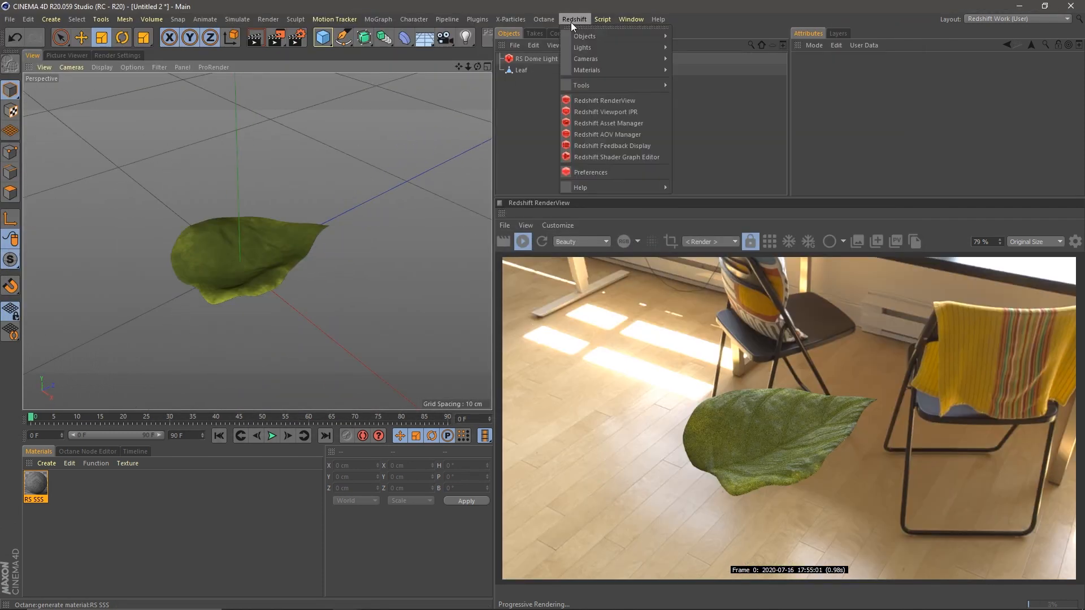
mouse_move(605, 47)
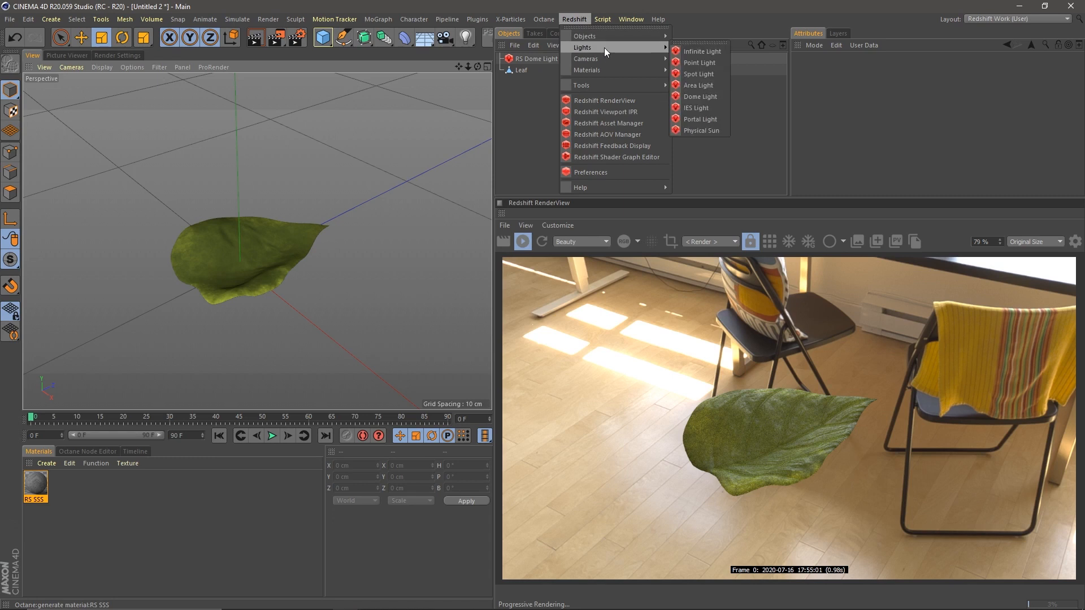
left_click(704, 86)
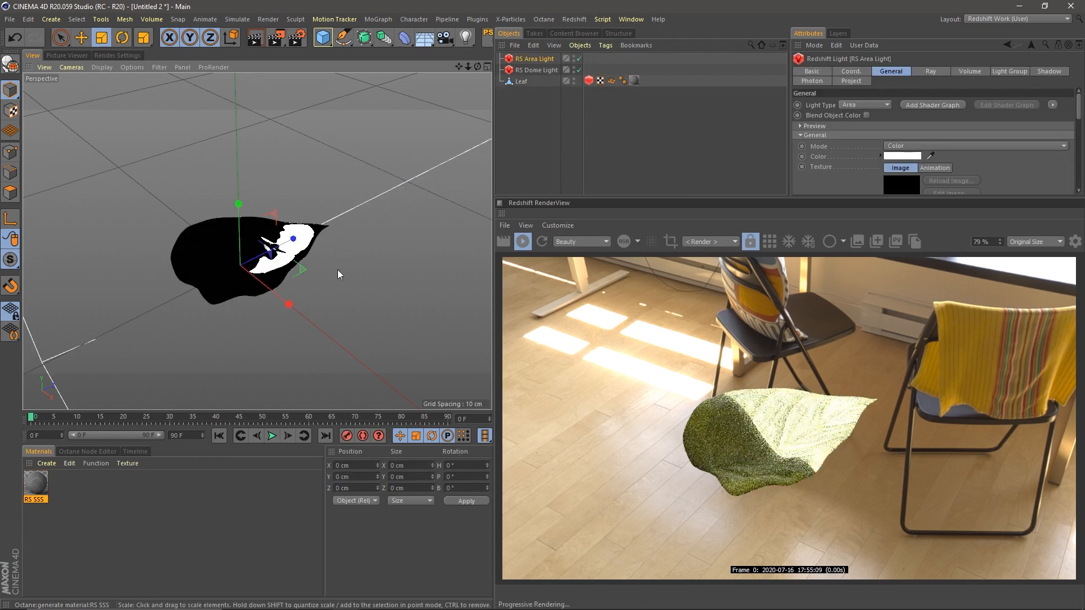
key("t")
left_click_drag(341, 235, 283, 192)
left_click_drag(352, 175, 281, 268)
key("r")
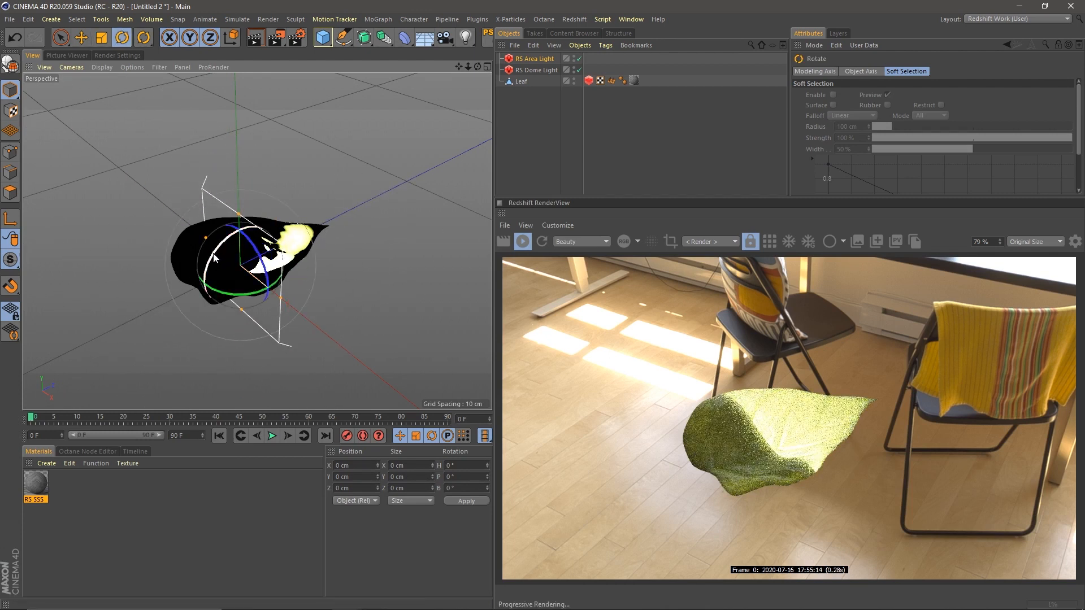
- Rotate the area light to a 90° pitch and place it beneath the leaf at about X -1.625 cm, Y -0.986 cm
left_click_drag(214, 257, 191, 343)
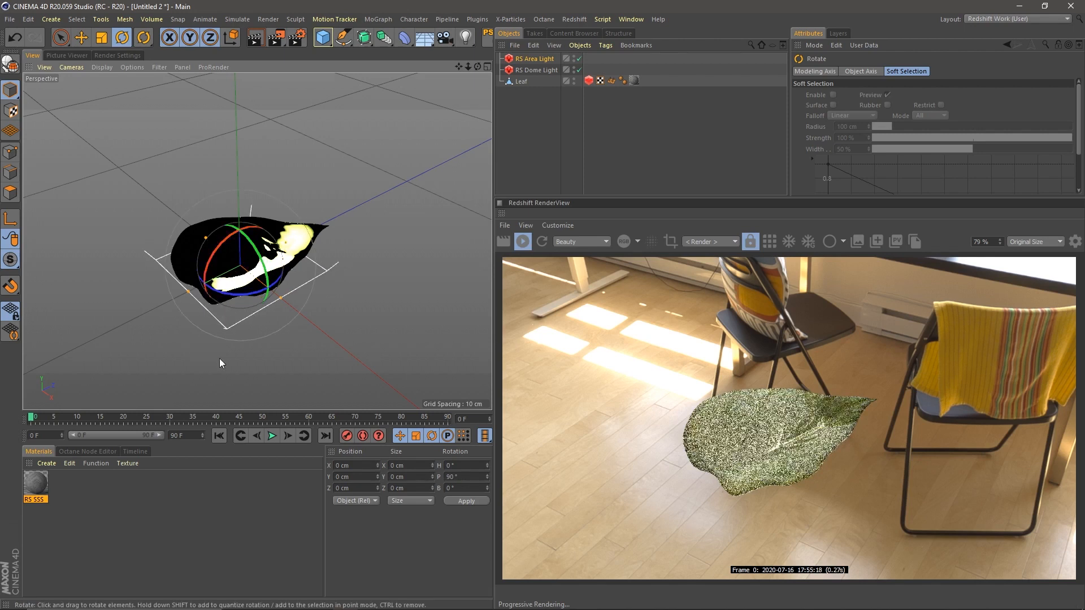
key("e")
left_click_drag(236, 208, 241, 308)
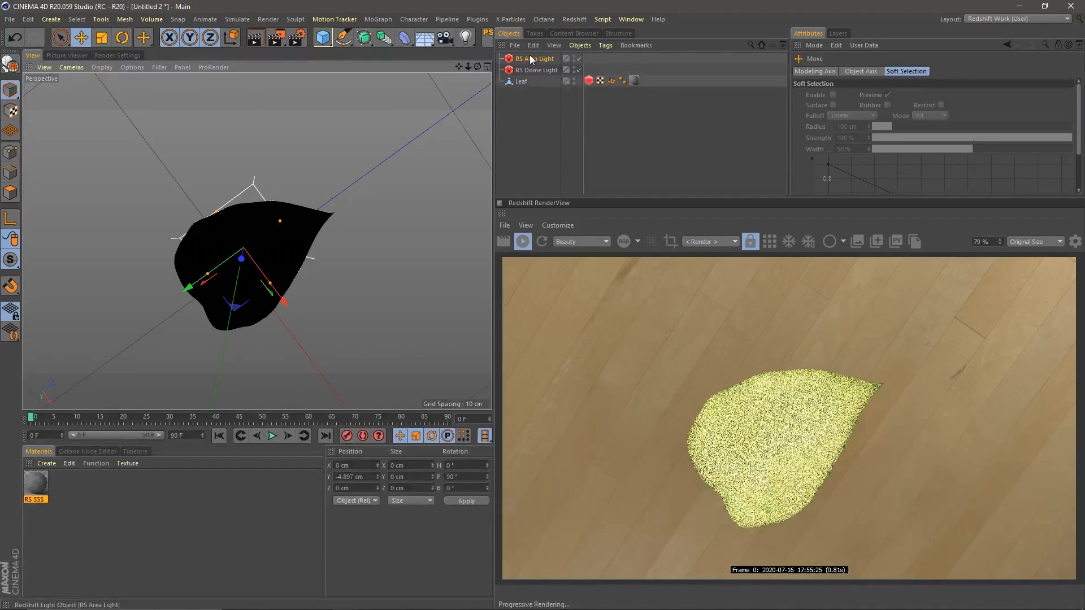
left_click(531, 58)
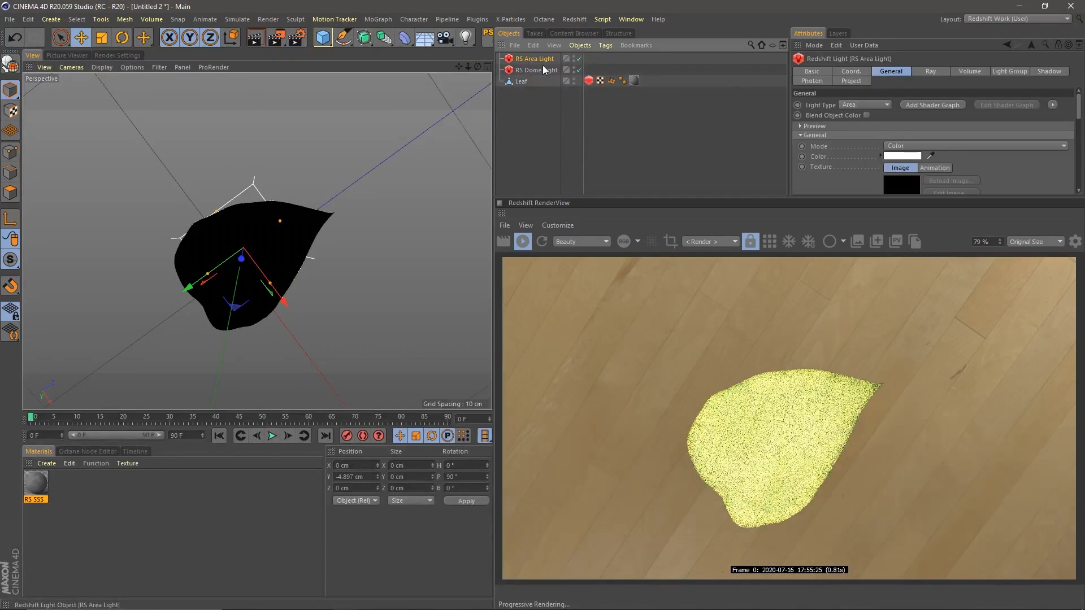
left_click_drag(1077, 112, 945, 163)
scroll(1072, 136, "down", 4)
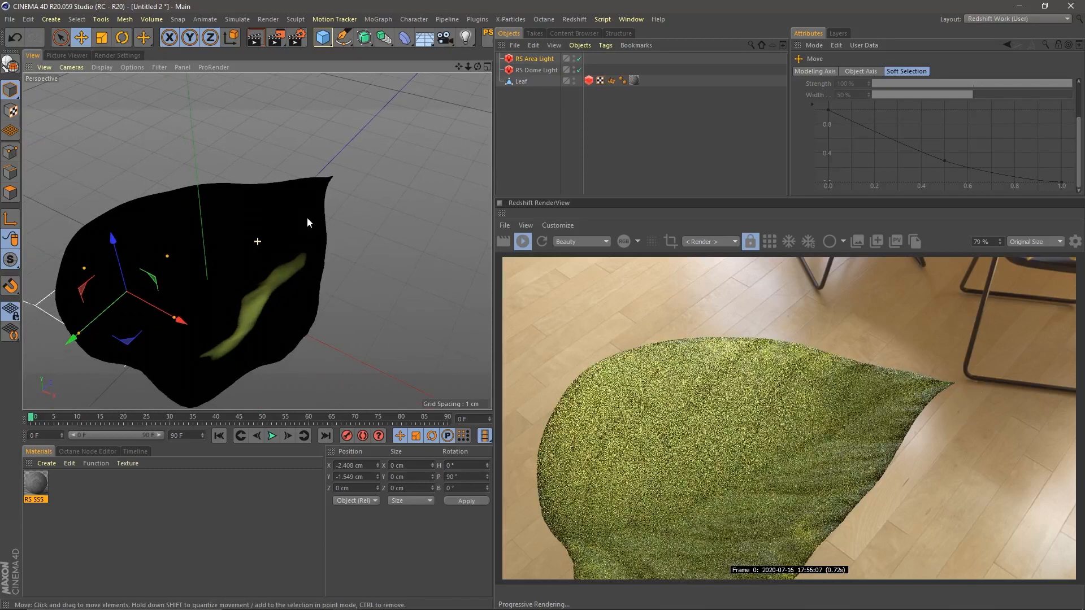
mouse_move(307, 217)
left_mouse_down("alt")
mouse_move(372, 172)
mouse_move(264, 234)
mouse_move(341, 195)
mouse_move(323, 218)
left_mouse_up("alt")
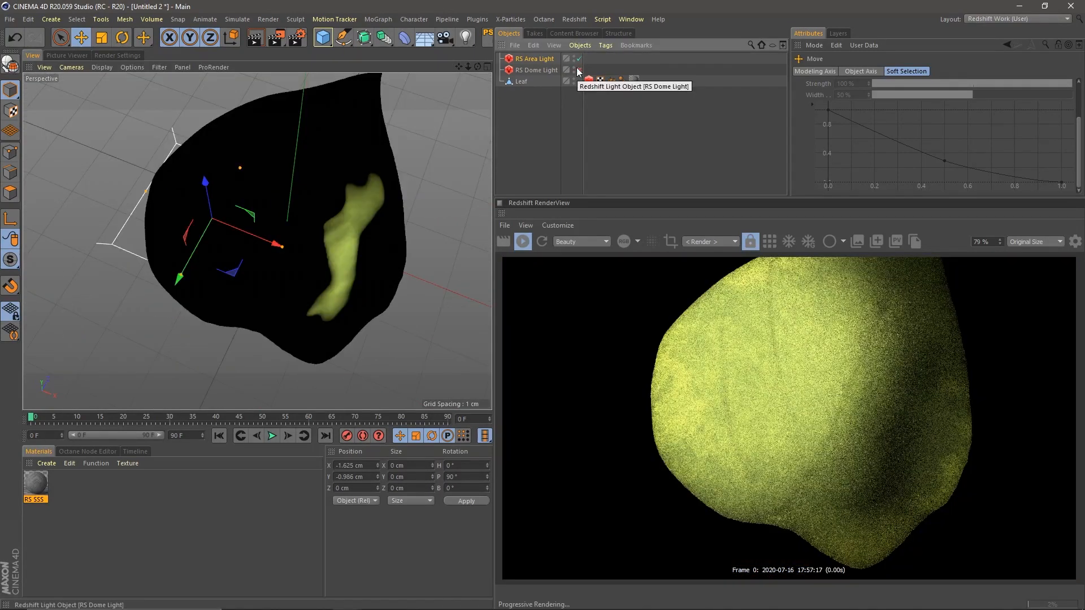
- Inspect the leaf's translucency with the dome light disabled, and again with it re-enabled
left_click(579, 69)
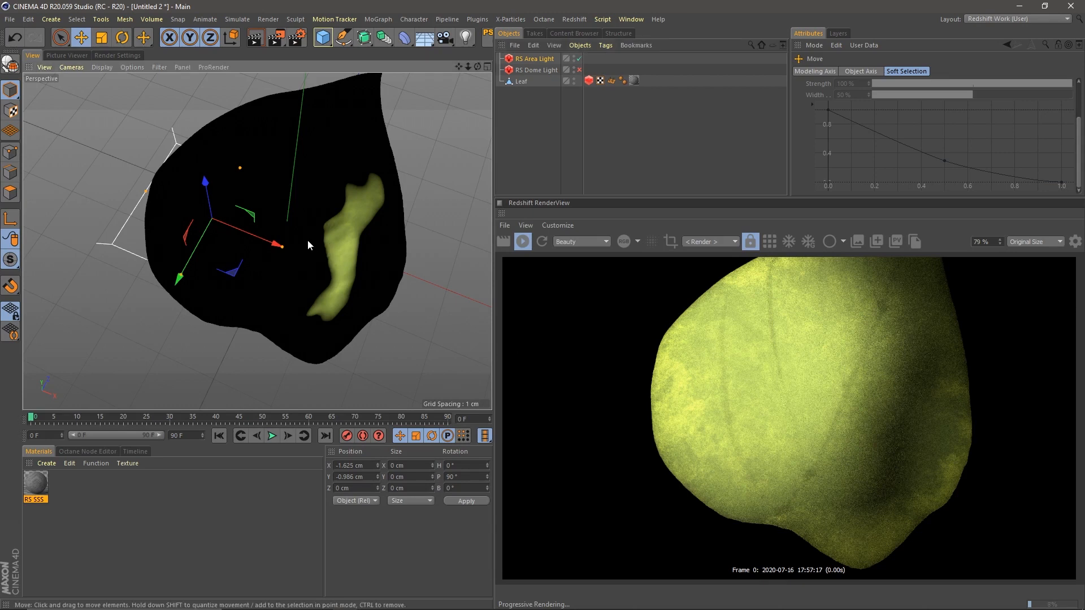
scroll(308, 243, "down", 5)
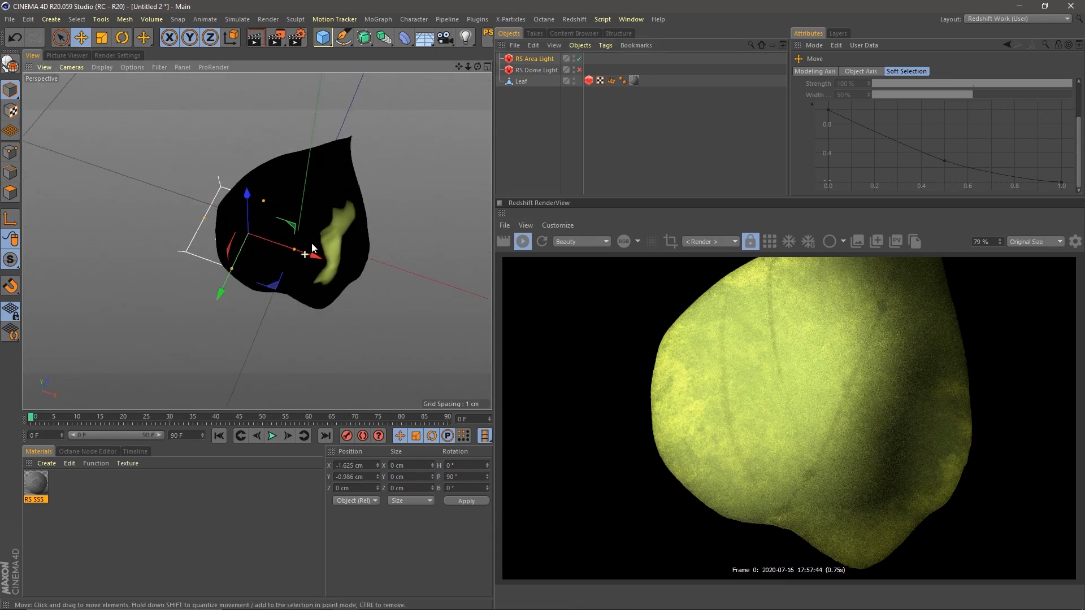
mouse_move(312, 247)
left_mouse_down("alt")
mouse_move(331, 194)
mouse_move(307, 243)
left_mouse_up("alt")
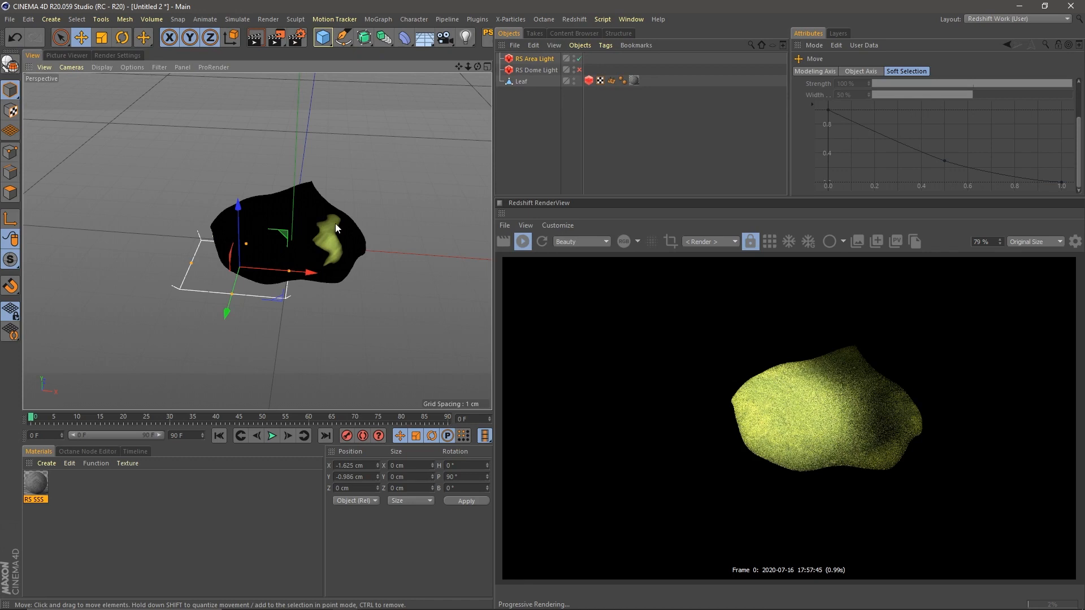
left_click(579, 70)
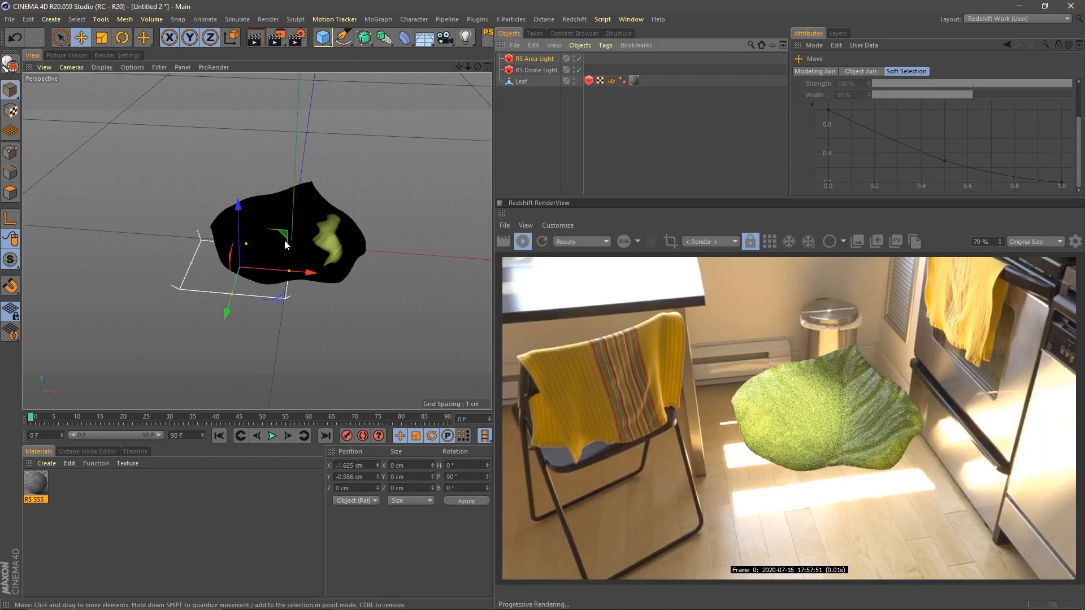
right_click_drag(284, 240, 329, 236, "alt")
mouse_move(330, 236)
left_mouse_down("alt")
mouse_move(269, 244)
mouse_move(278, 246)
left_mouse_up("alt")
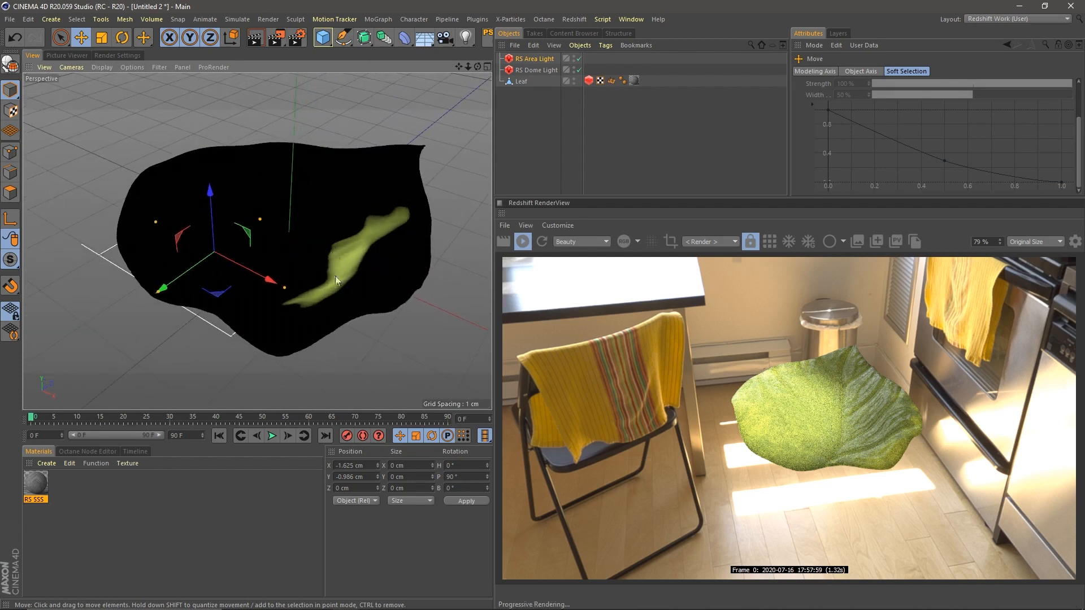